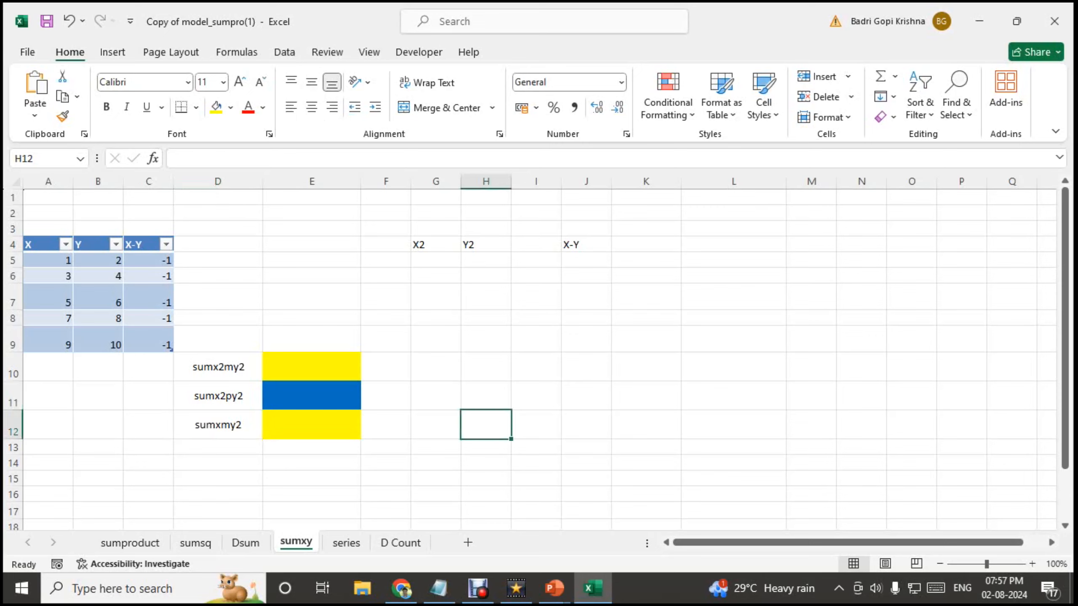
# Square the X values in column G with =Table1[@X]*Table1[@X] in G5 and fill the formula down to G9.
pyautogui.click(218, 366)
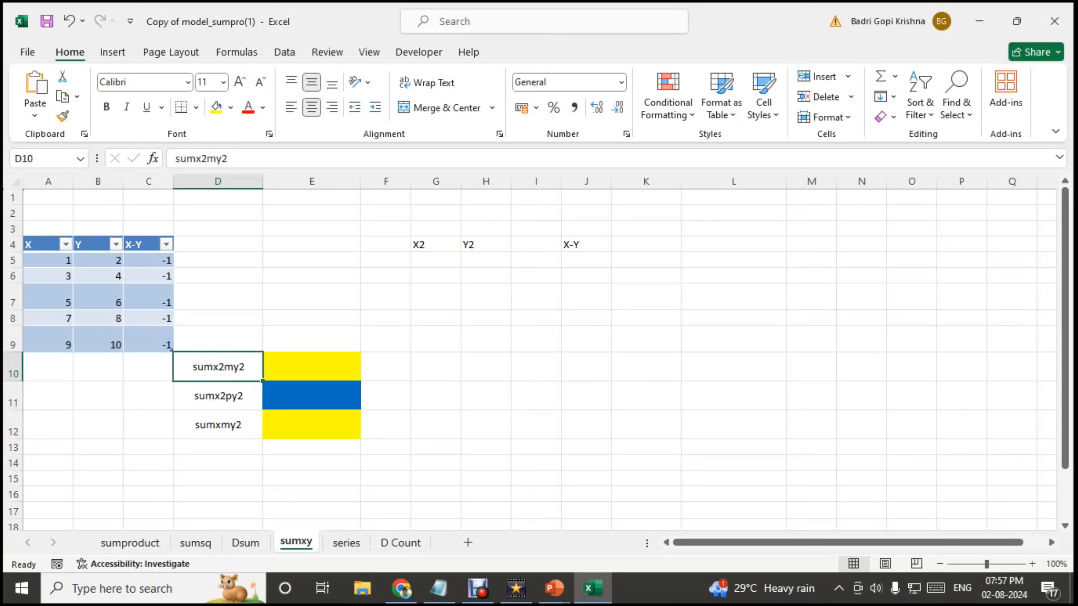
pyautogui.click(435, 260)
pyautogui.press('Up')
pyautogui.press('Up')
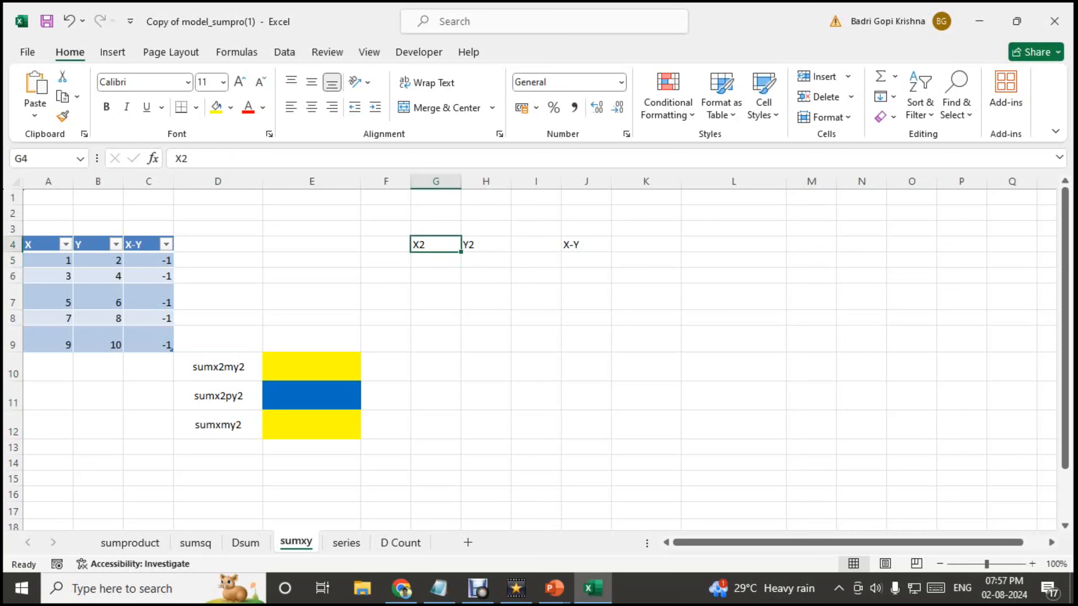
pyautogui.press('Down')
pyautogui.press('Down')
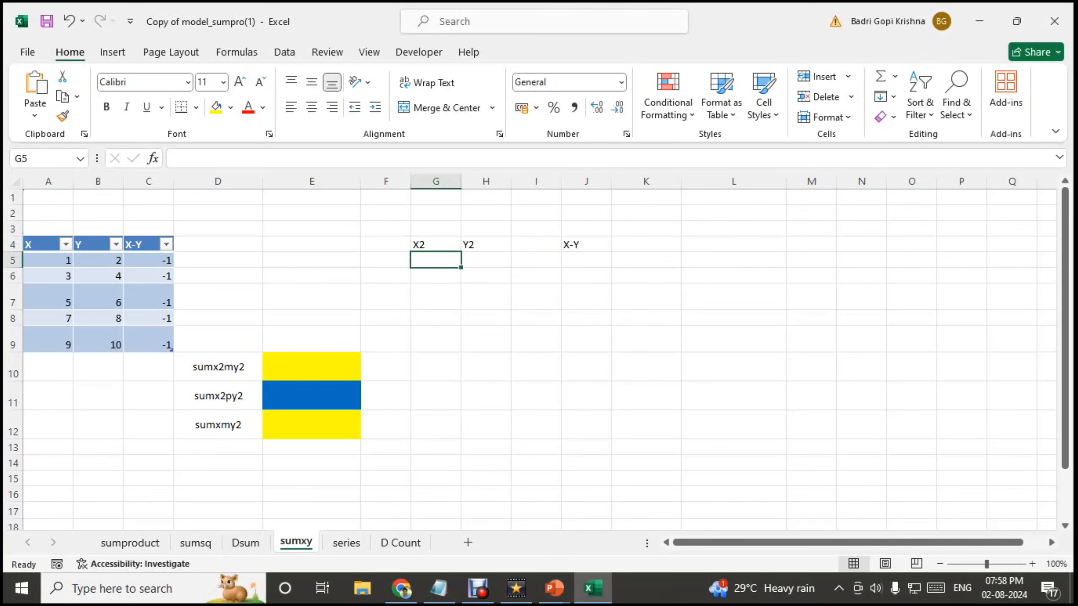
pyautogui.write('=')
pyautogui.press('Left')
pyautogui.press('Left')
pyautogui.press('Left')
pyautogui.press('Left')
pyautogui.press('Left')
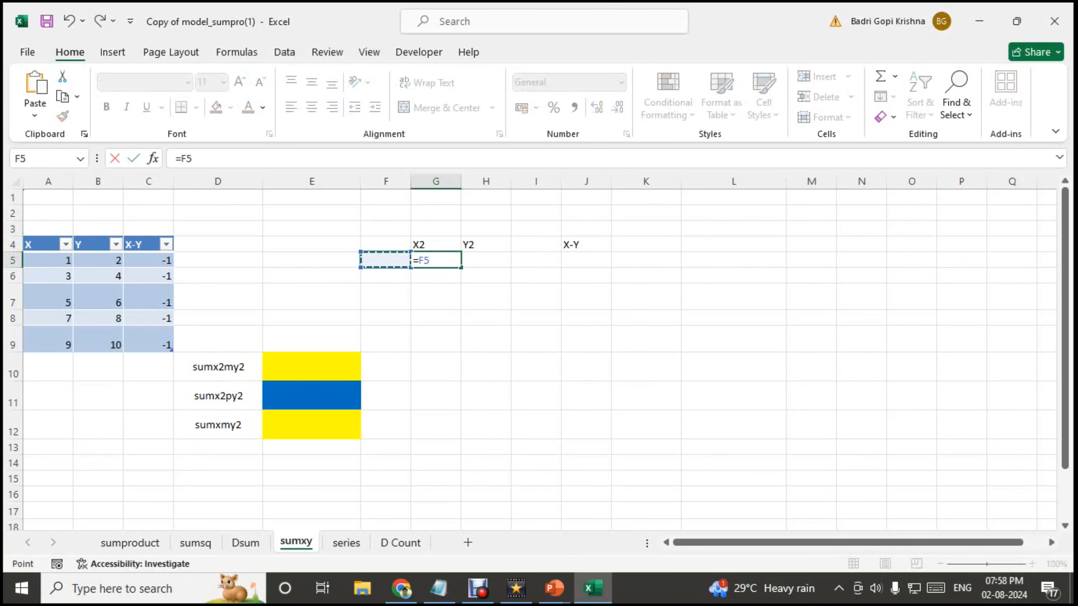
pyautogui.press('Left')
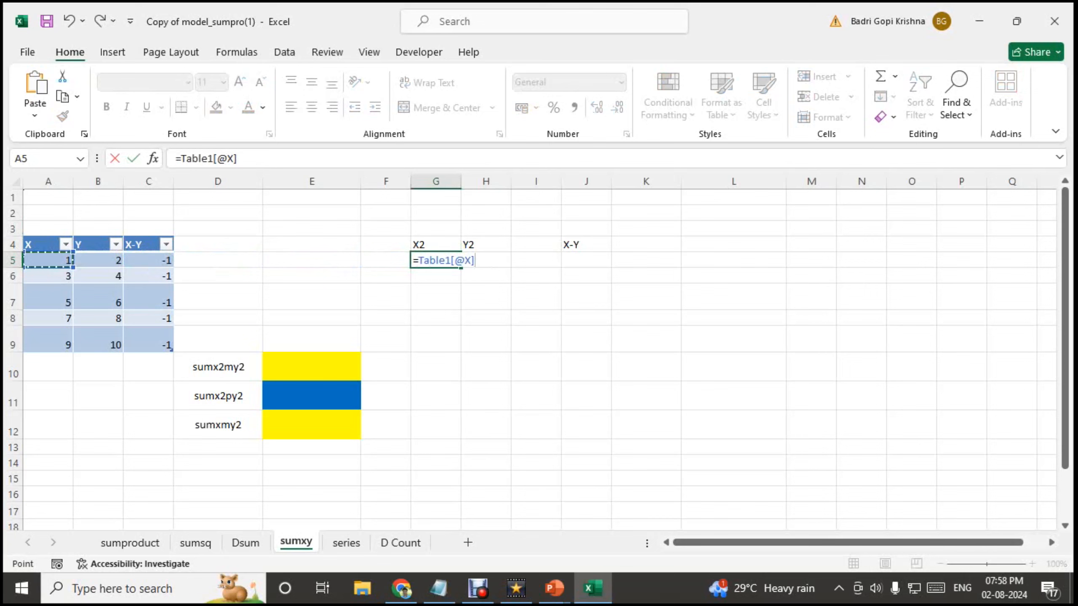
pyautogui.write('*')
pyautogui.press('Left')
pyautogui.press('Left')
pyautogui.press('Left')
pyautogui.press('Left')
pyautogui.press('Left')
pyautogui.press('Left')
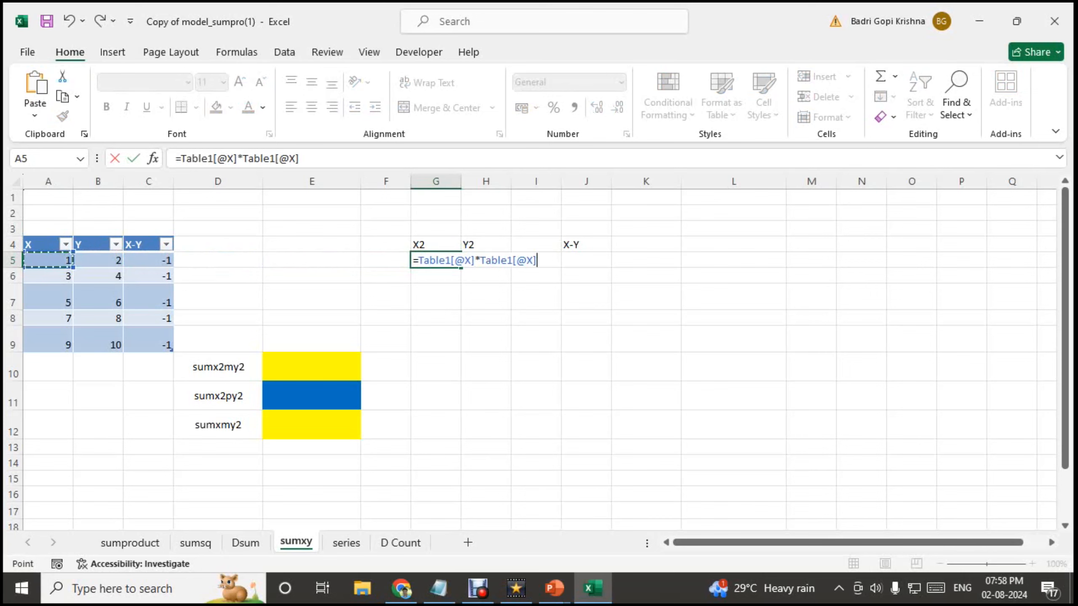
pyautogui.press('Return')
pyautogui.press('Up')
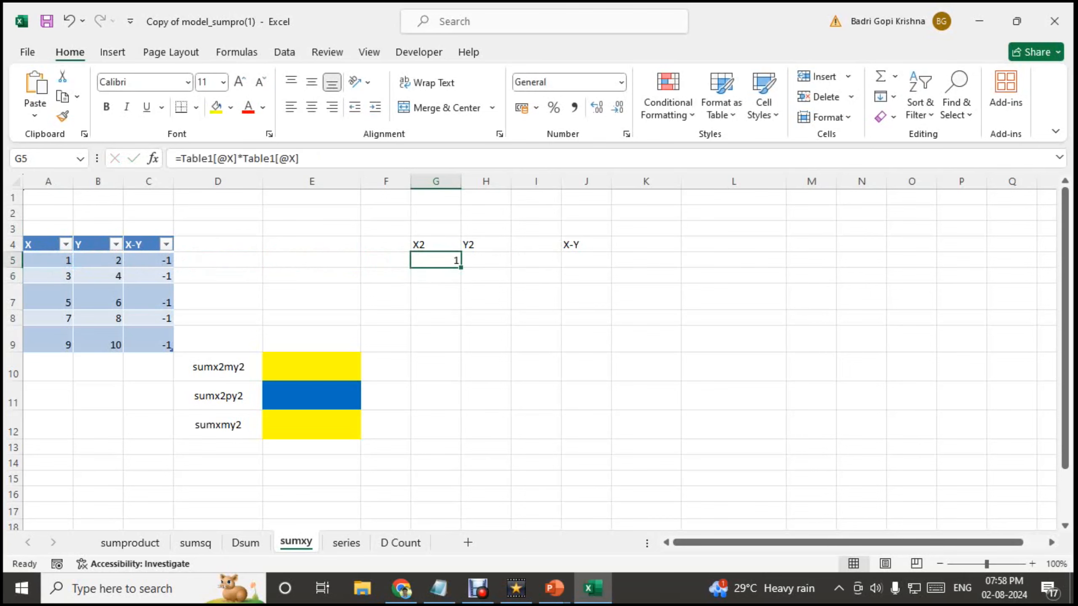
pyautogui.moveTo(461, 266); pyautogui.dragTo(460, 351)
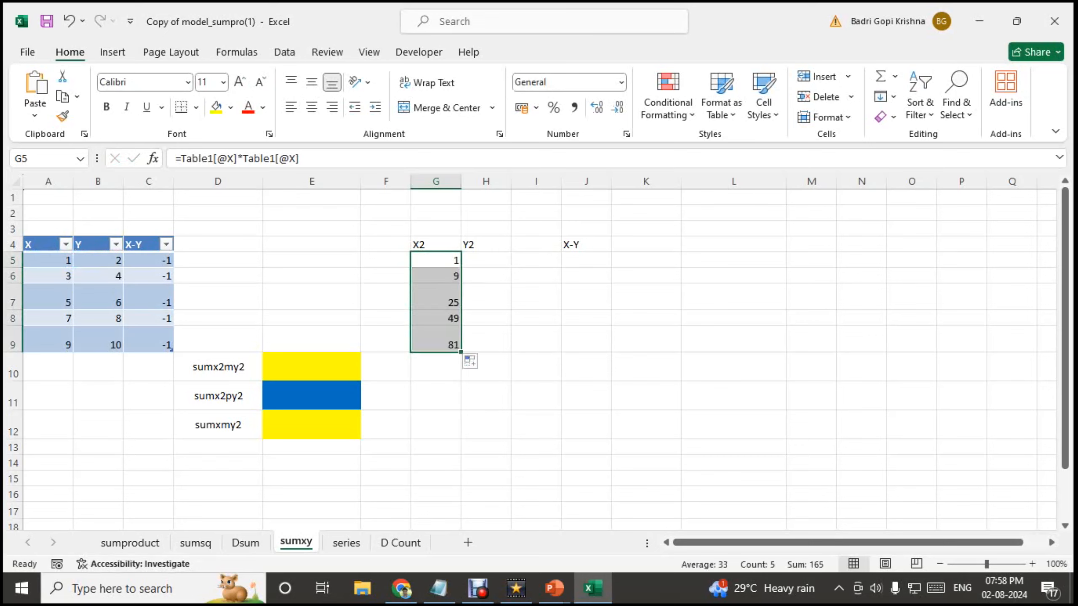
# Square the first Y value in H5 with the formula =Table1[@Y]*Table1[@Y].
pyautogui.press('Right')
pyautogui.write('=')
pyautogui.press('Left')
pyautogui.press('Left')
pyautogui.press('Left')
pyautogui.press('Left')
pyautogui.press('Left')
pyautogui.press('Left')
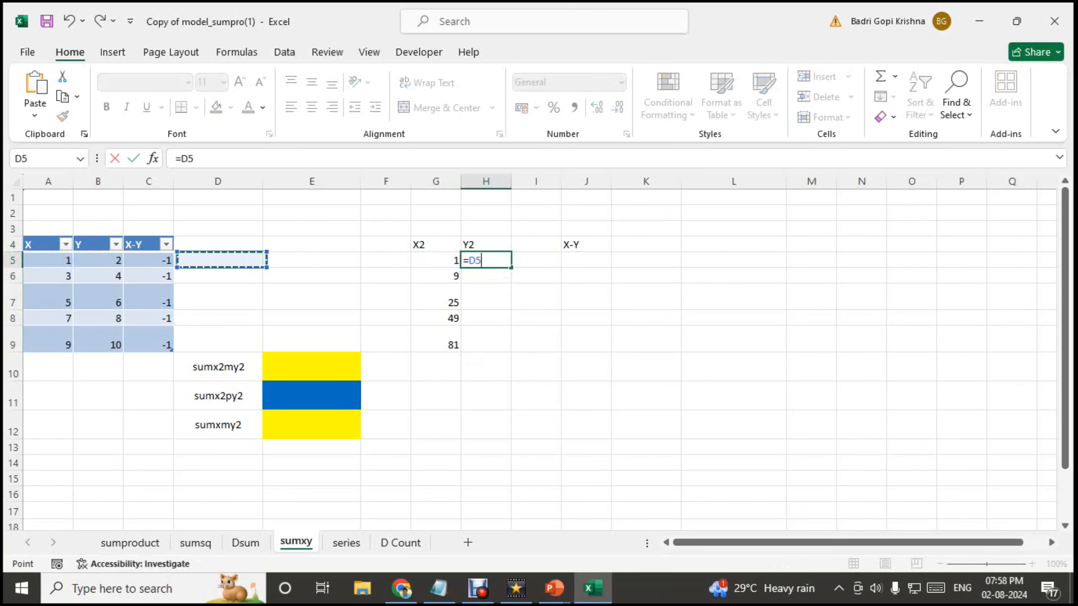
pyautogui.write('*')
pyautogui.press('Left')
pyautogui.press('Left')
pyautogui.press('Left')
pyautogui.press('Left')
pyautogui.press('Left')
pyautogui.press('Left')
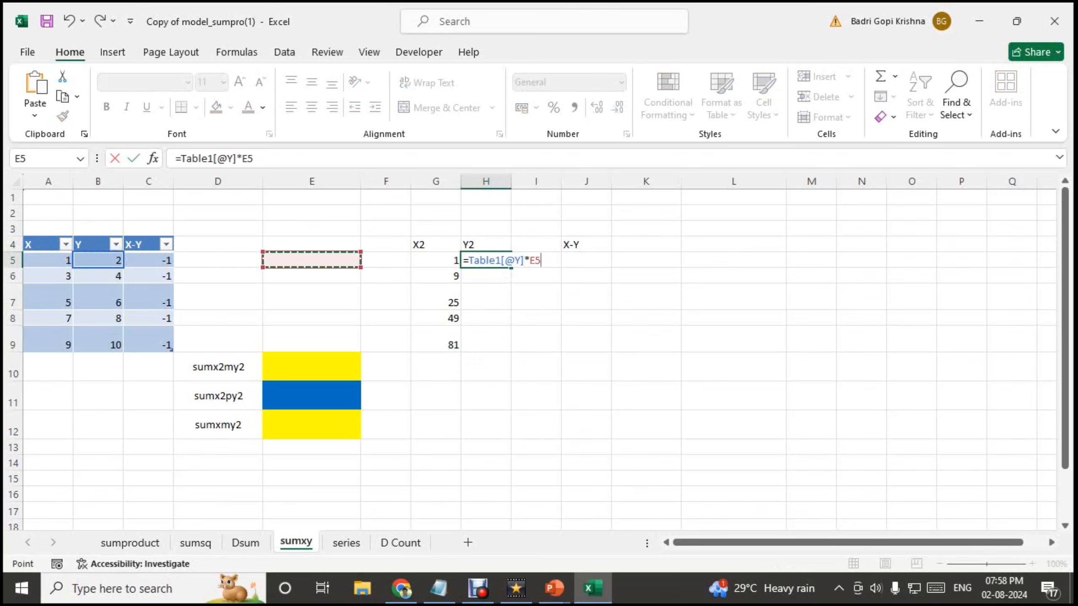
pyautogui.press('Return')
# Fill the Y-squared formula from H5 down to H9.
pyautogui.press('Up')
pyautogui.hotkey('shift', 'Down')
pyautogui.hotkey('shift', 'Down')
pyautogui.hotkey('shift', 'Down')
pyautogui.hotkey('shift', 'Down')
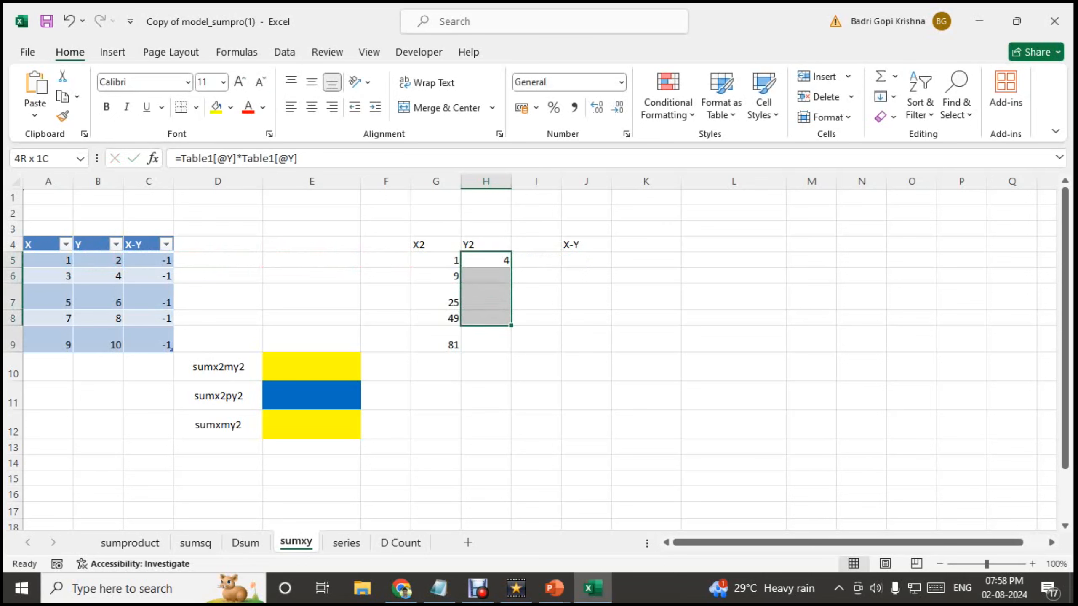
pyautogui.hotkey('ctrl', 'd')
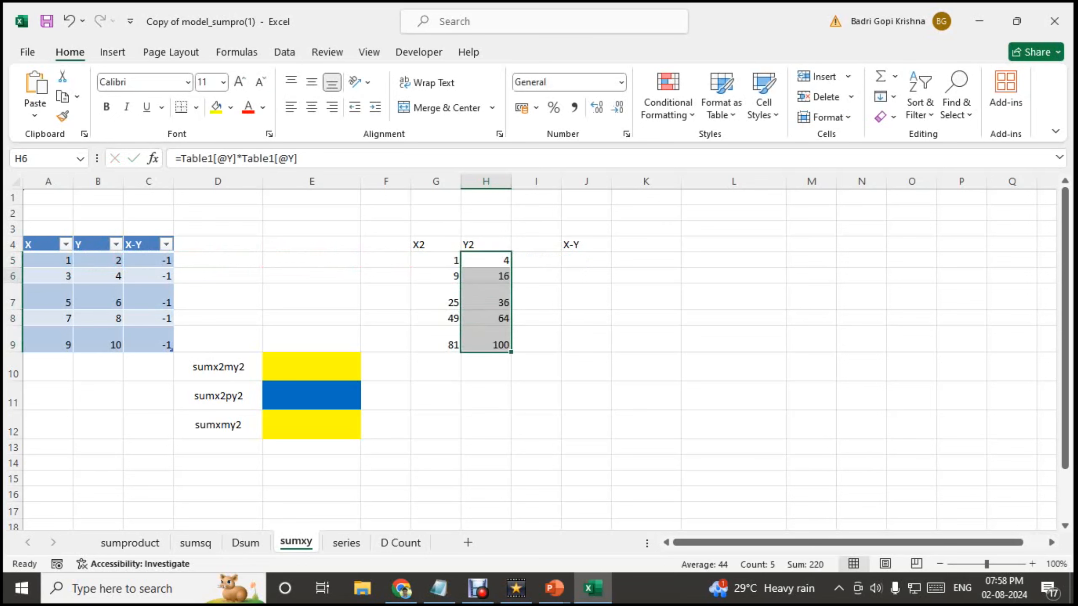
# Examine the squared X and Y values in G5:H9 and the sumx2my2 label in D10.
pyautogui.press('Down')
pyautogui.press('Down')
pyautogui.press('Down')
pyautogui.press('Down')
pyautogui.press('Up')
pyautogui.press('Up')
pyautogui.press('Up')
pyautogui.press('Up')
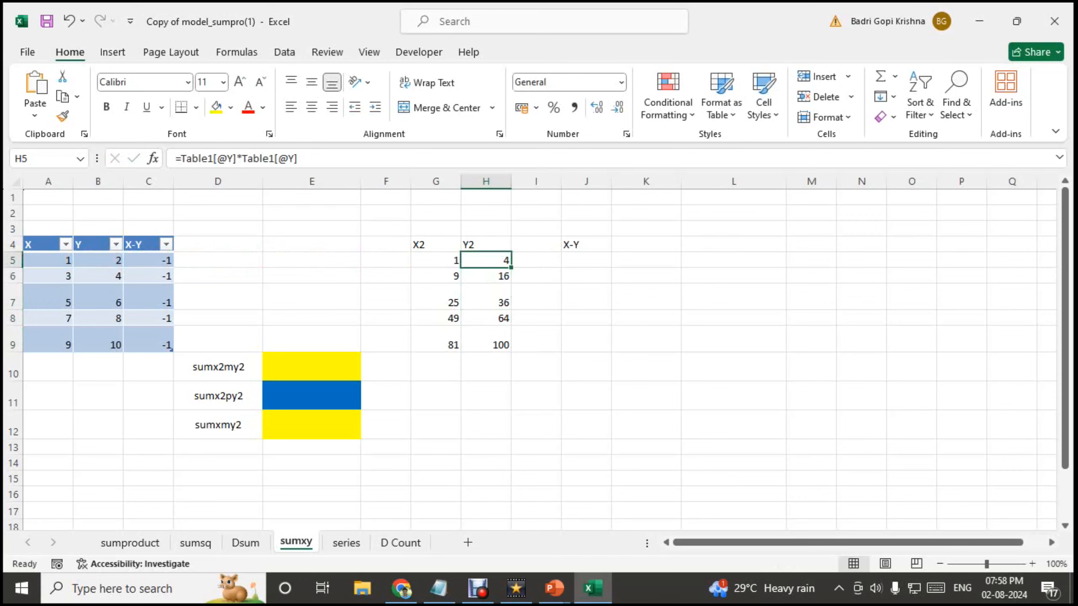
pyautogui.press('Right')
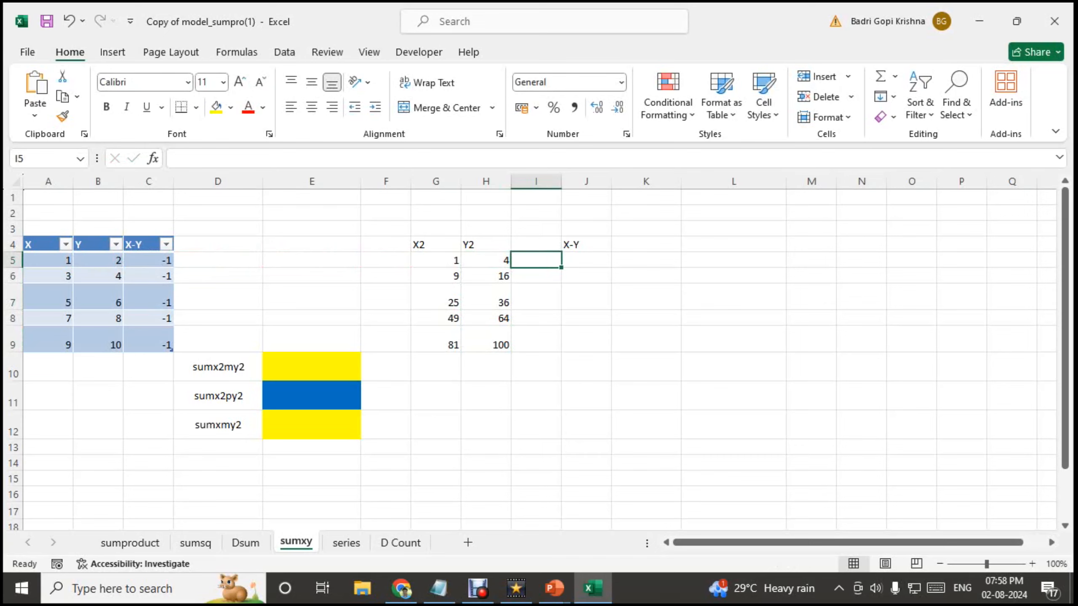
pyautogui.press('Right')
pyautogui.press('Left')
pyautogui.press('Left')
pyautogui.press('Down')
pyautogui.press('Left')
pyautogui.press('Left')
pyautogui.press('Up')
pyautogui.press('Right')
pyautogui.press('Right')
pyautogui.press('Right')
pyautogui.press('Right')
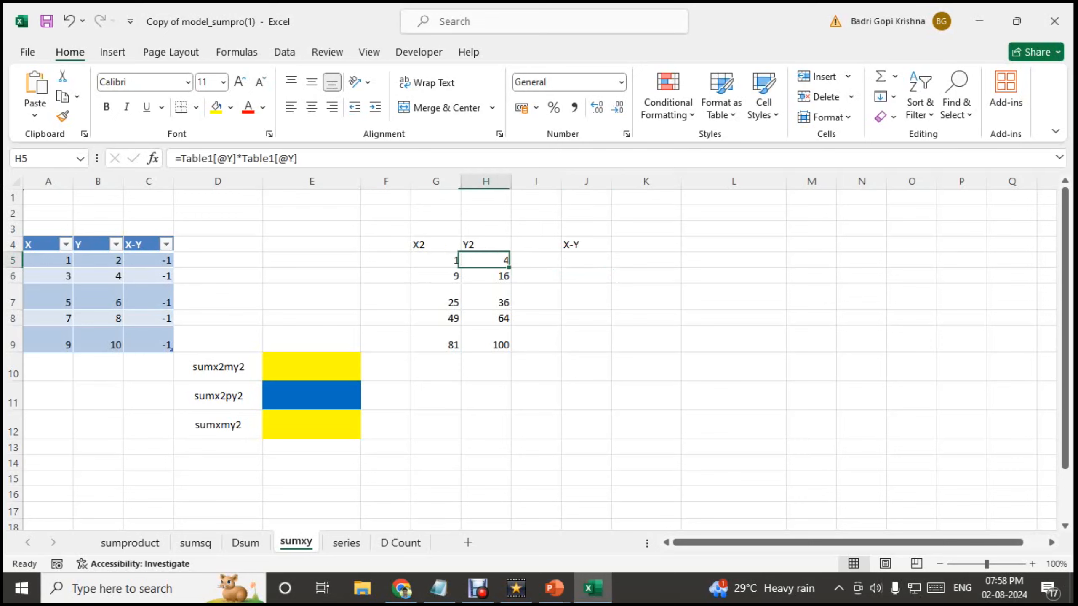
pyautogui.press('Left')
pyautogui.press('Left')
pyautogui.press('Left')
pyautogui.press('Down')
pyautogui.press('Down')
pyautogui.press('Down')
pyautogui.press('Down')
pyautogui.press('Down')
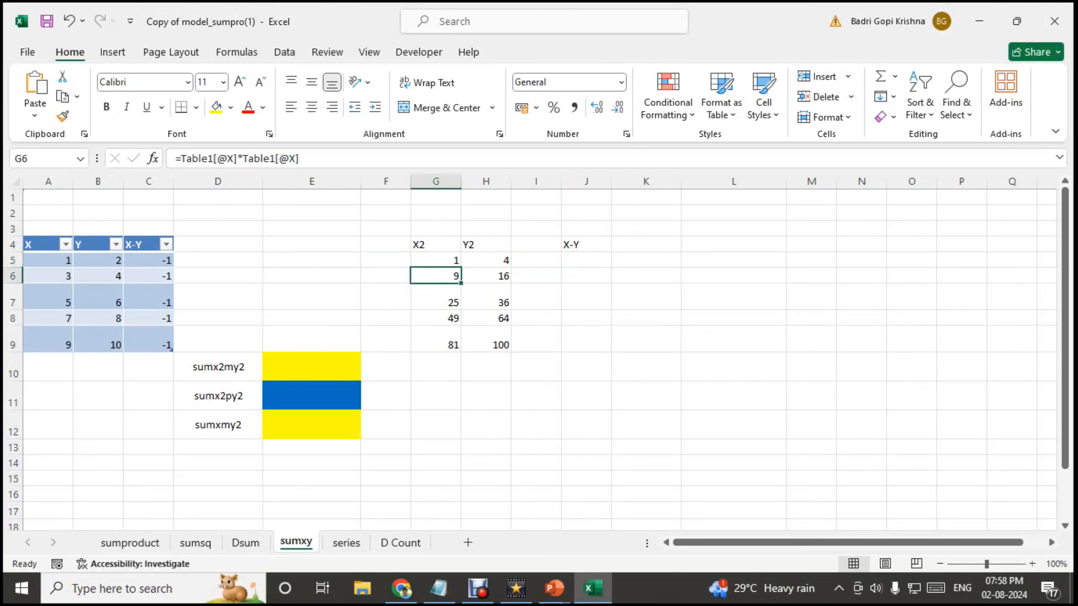
pyautogui.press('Left')
pyautogui.press('Left')
pyautogui.press('Left')
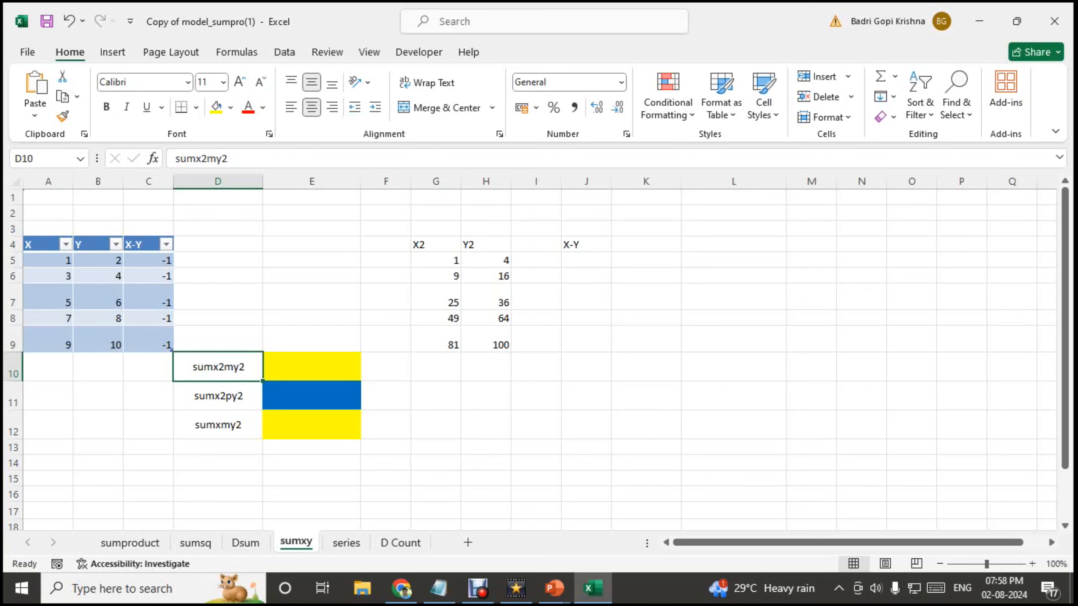
# Total the squared X values in G10 with the formula =SUM(G5:G9).
pyautogui.press('Right')
pyautogui.press('Right')
pyautogui.press('Right')
pyautogui.press('Right')
pyautogui.press('Left')
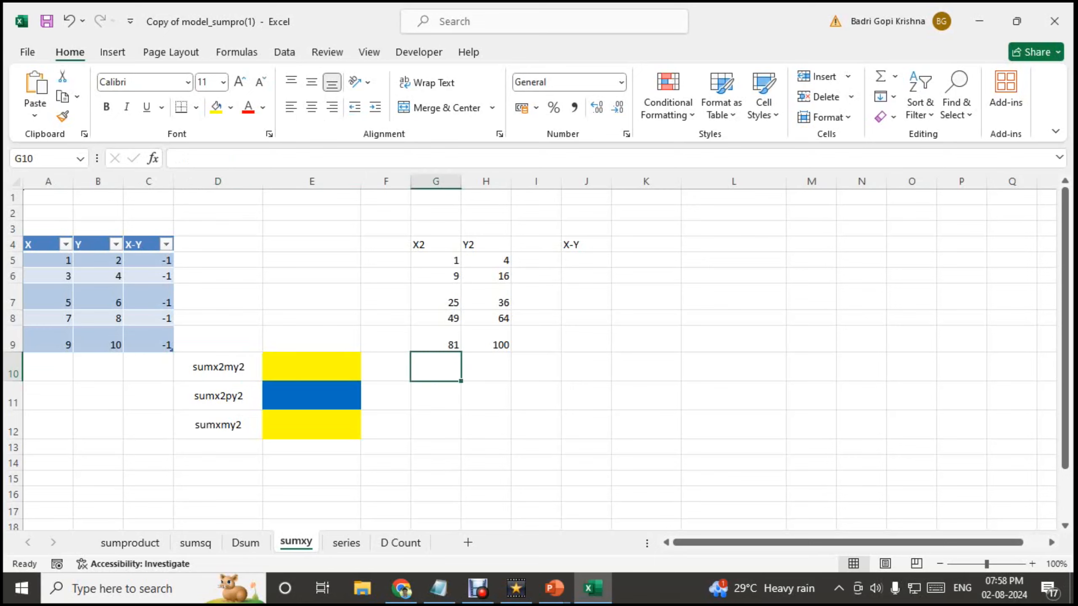
pyautogui.write('=')
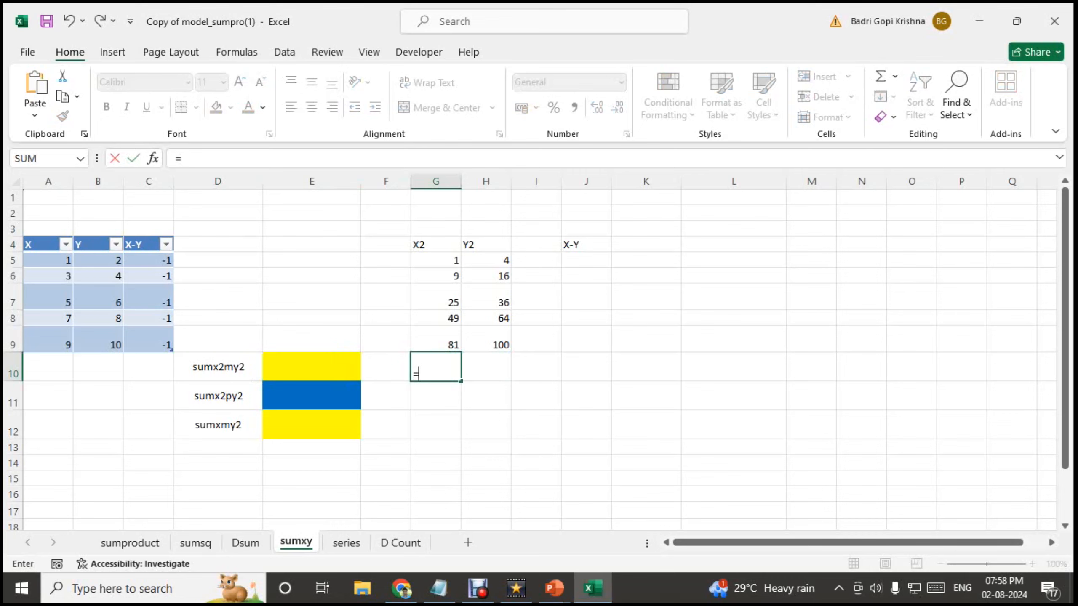
pyautogui.write('sum')
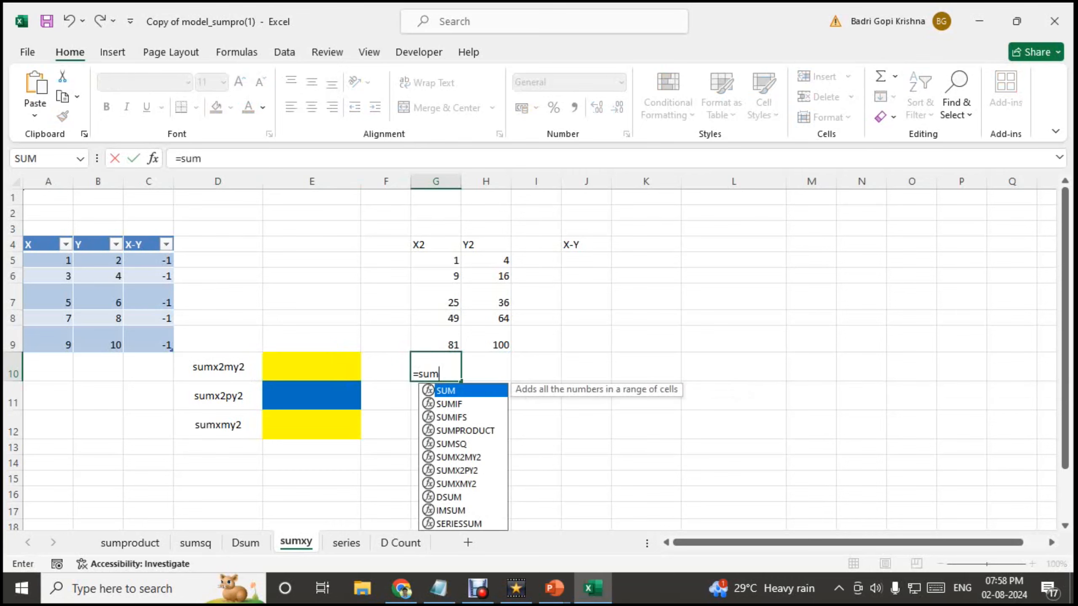
pyautogui.write('(')
pyautogui.moveTo(441, 344); pyautogui.dragTo(446, 257)
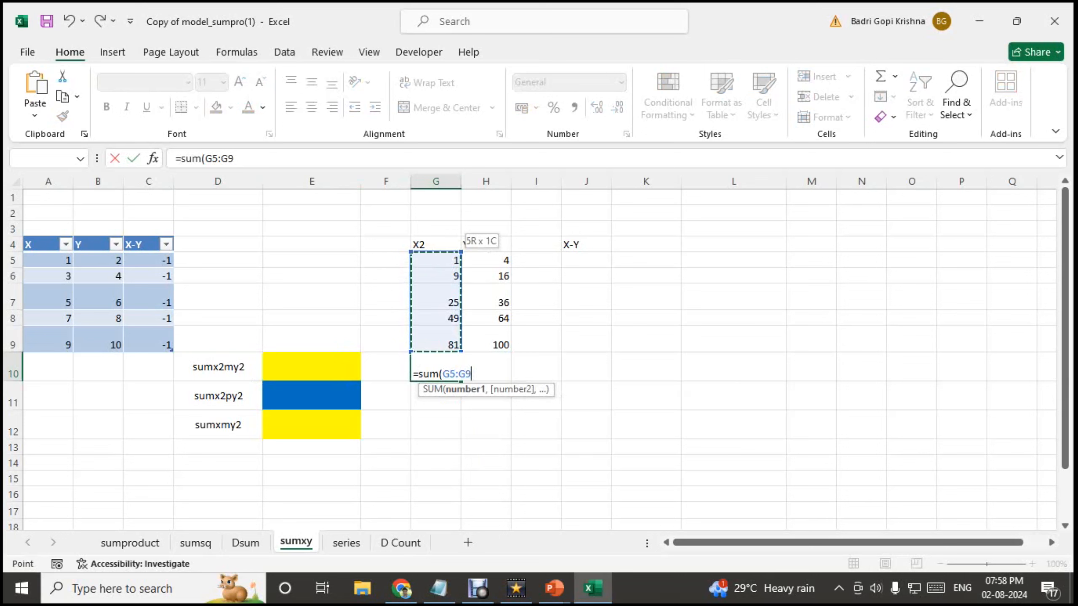
pyautogui.press('Return')
pyautogui.write('\\')
pyautogui.press('Up')
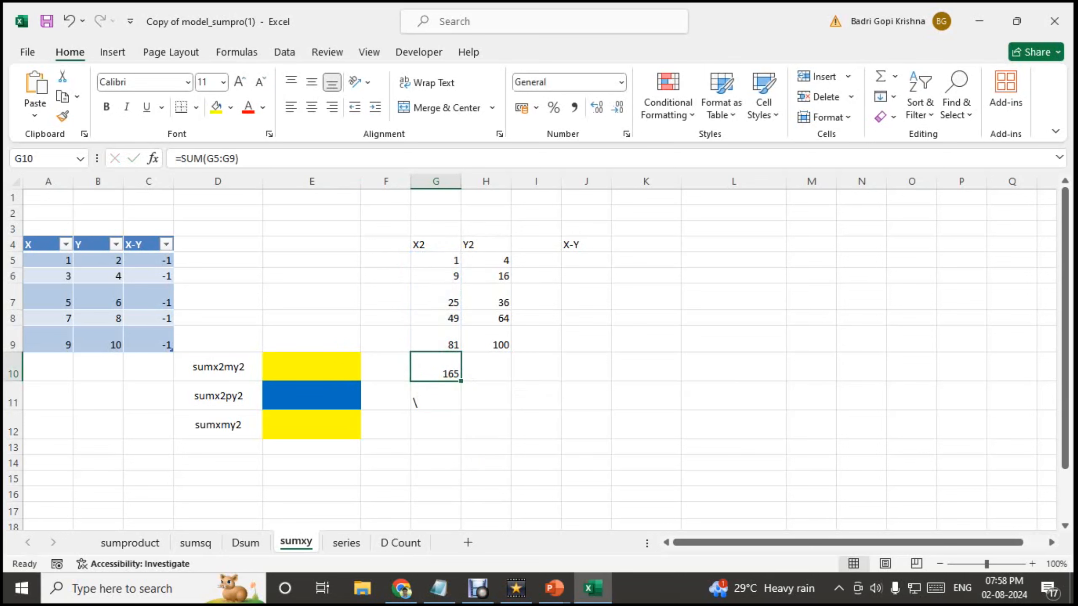
# Fill the sum formula from G10 across to H10 and clear the stray backslash from G11.
pyautogui.press('Right')
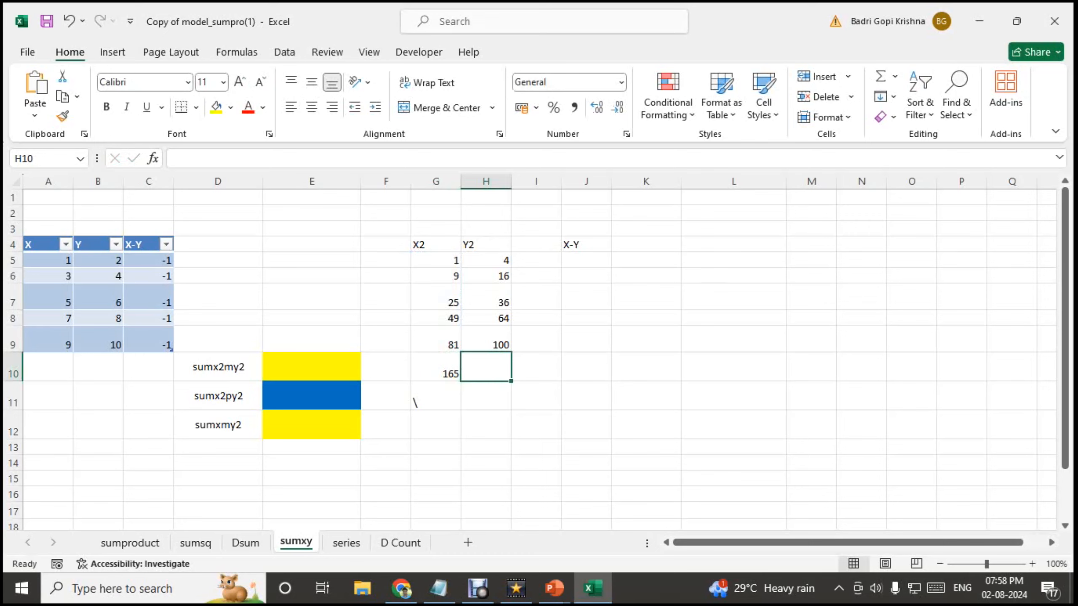
pyautogui.hotkey('ctrl', 'r')
pyautogui.press('Left')
pyautogui.press('Down')
pyautogui.press('Delete')
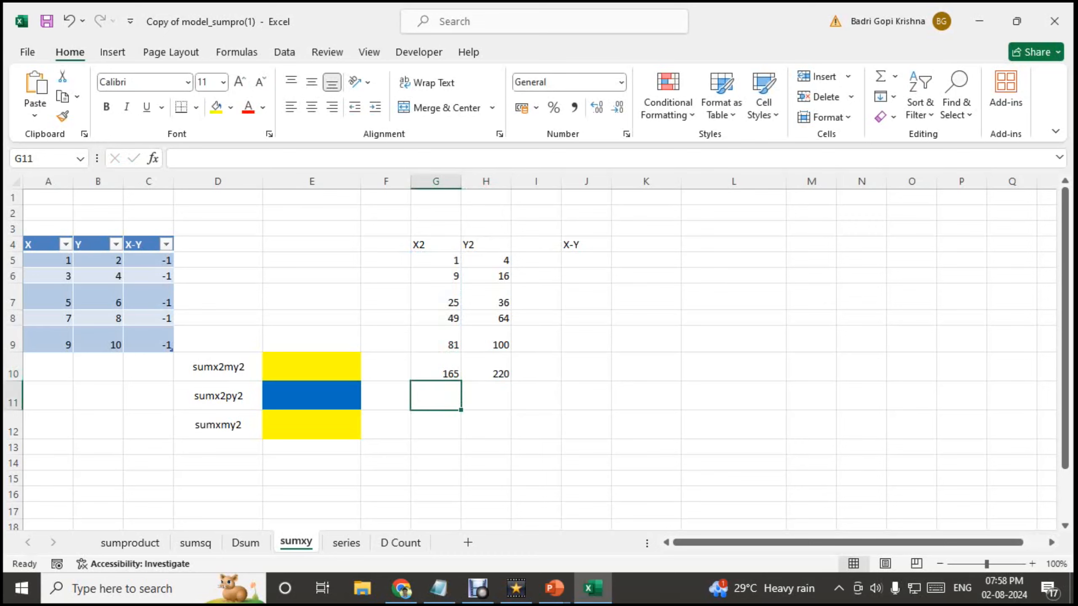
# Subtract the Y-squared total from the X-squared total in I10 with the formula =G10-H10.
pyautogui.press('Up')
pyautogui.press('Right')
pyautogui.press('Right')
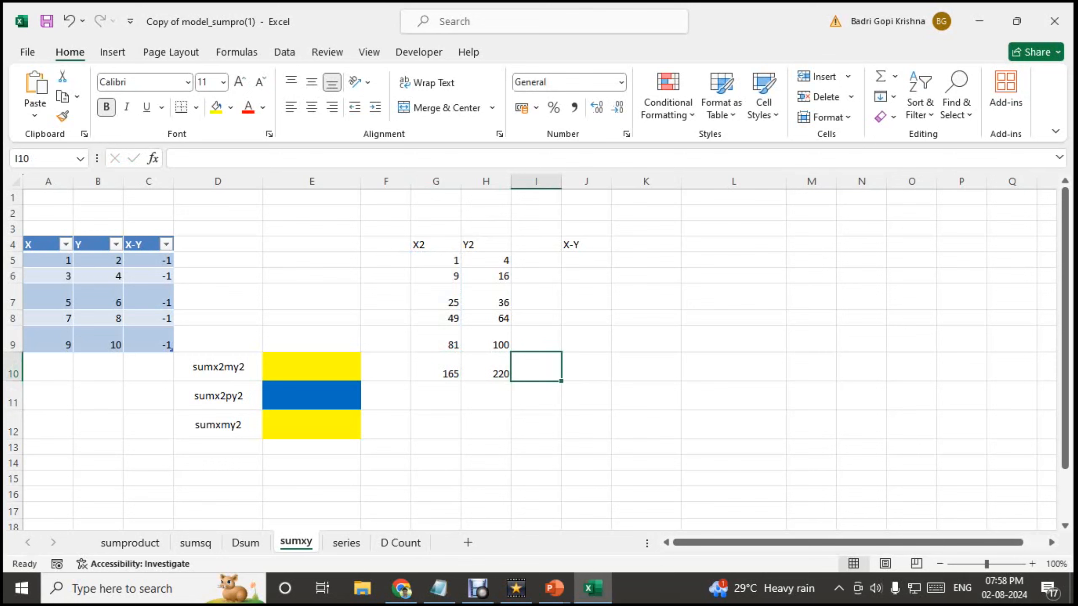
pyautogui.write('=')
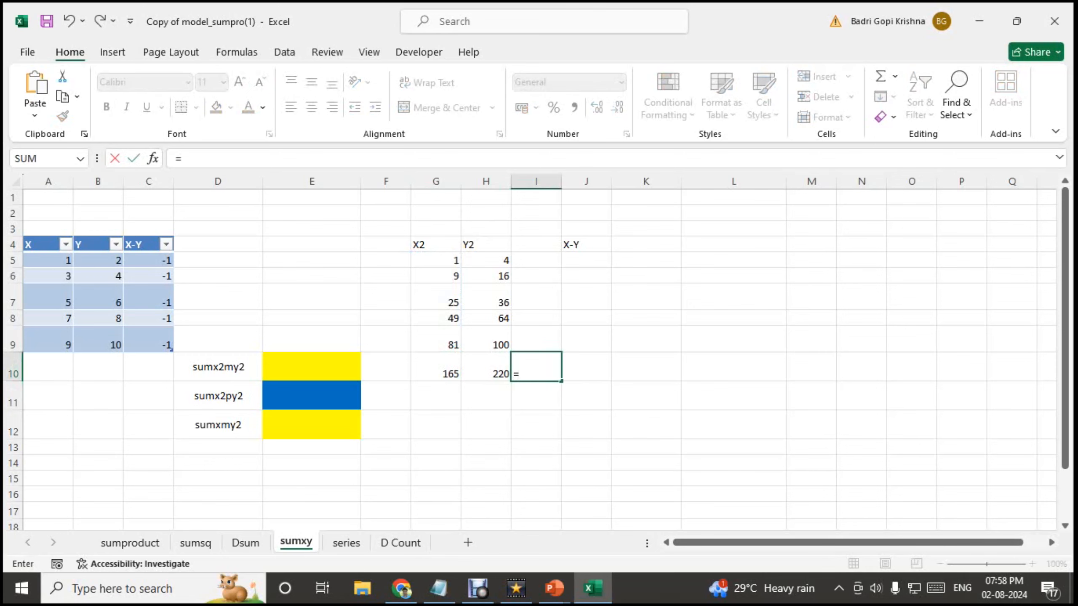
pyautogui.press('Left')
pyautogui.press('Left')
pyautogui.write('-')
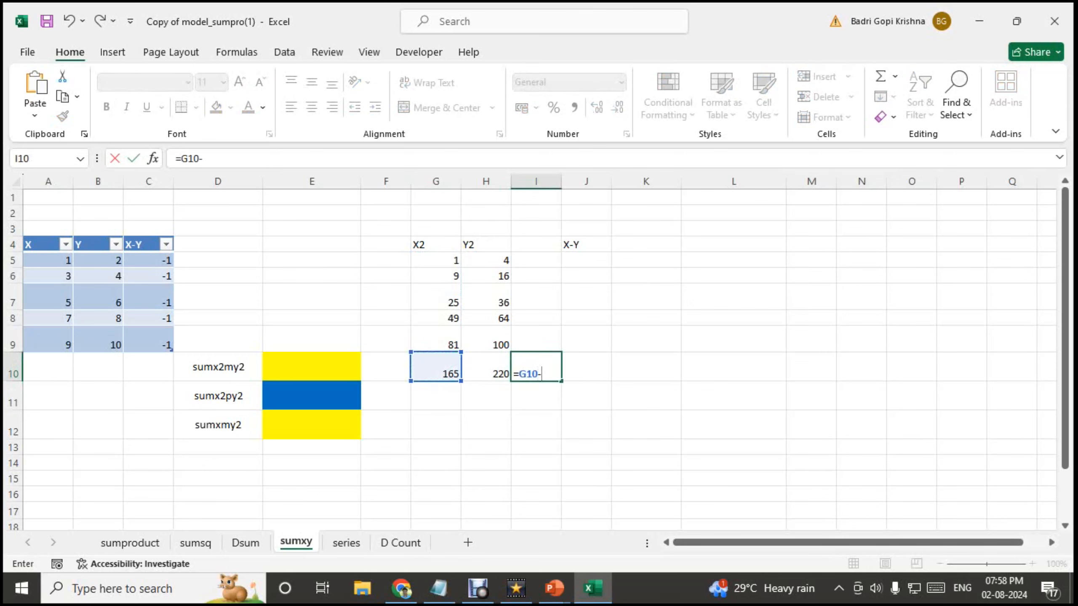
pyautogui.press('Left')
pyautogui.press('Return')
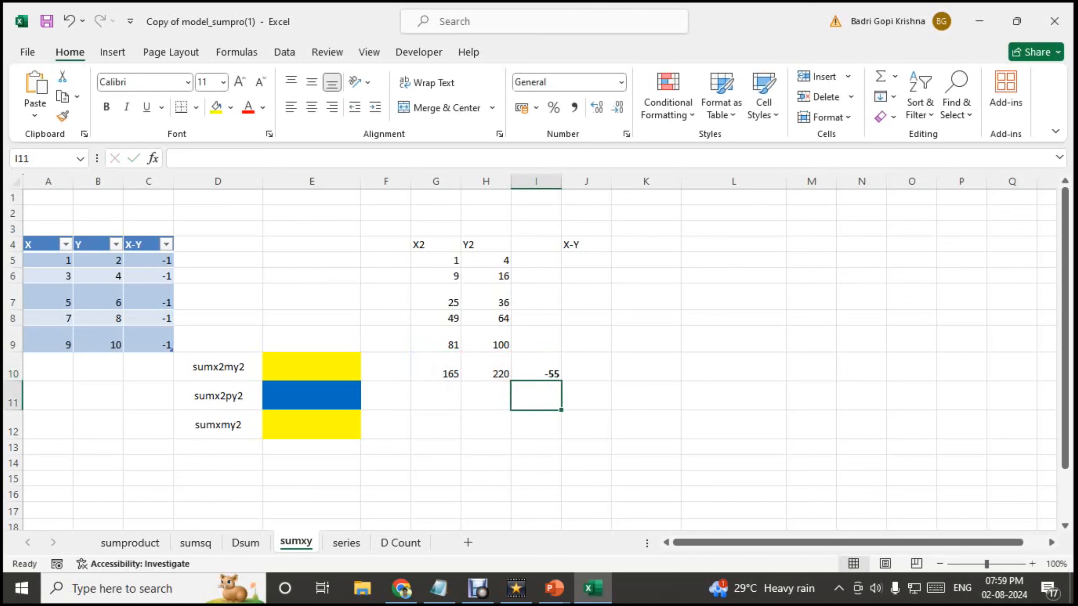
pyautogui.press('Up')
pyautogui.press('Right')
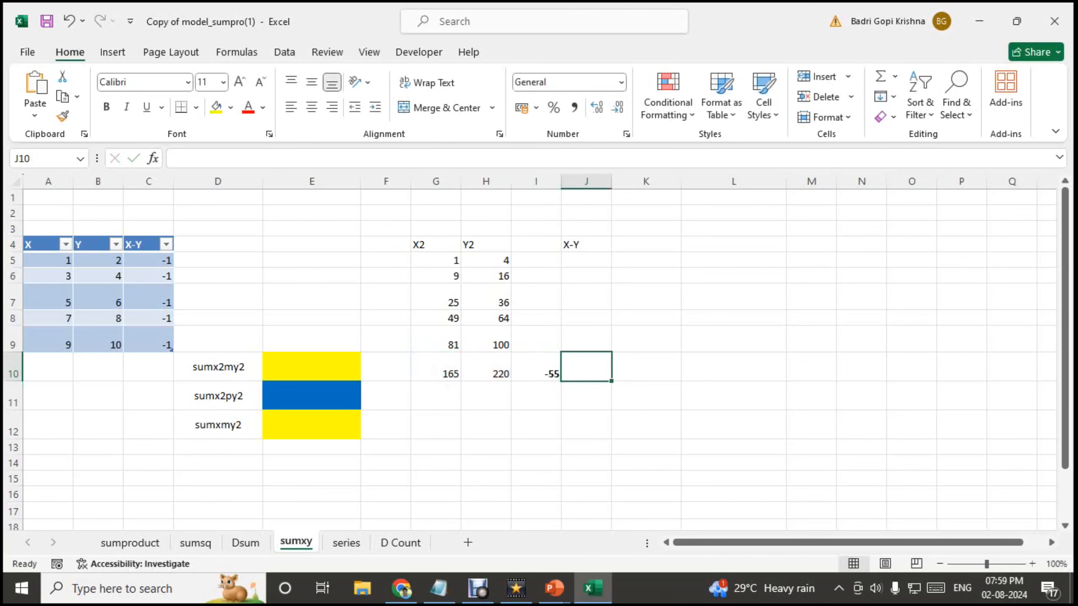
pyautogui.write('s2-')
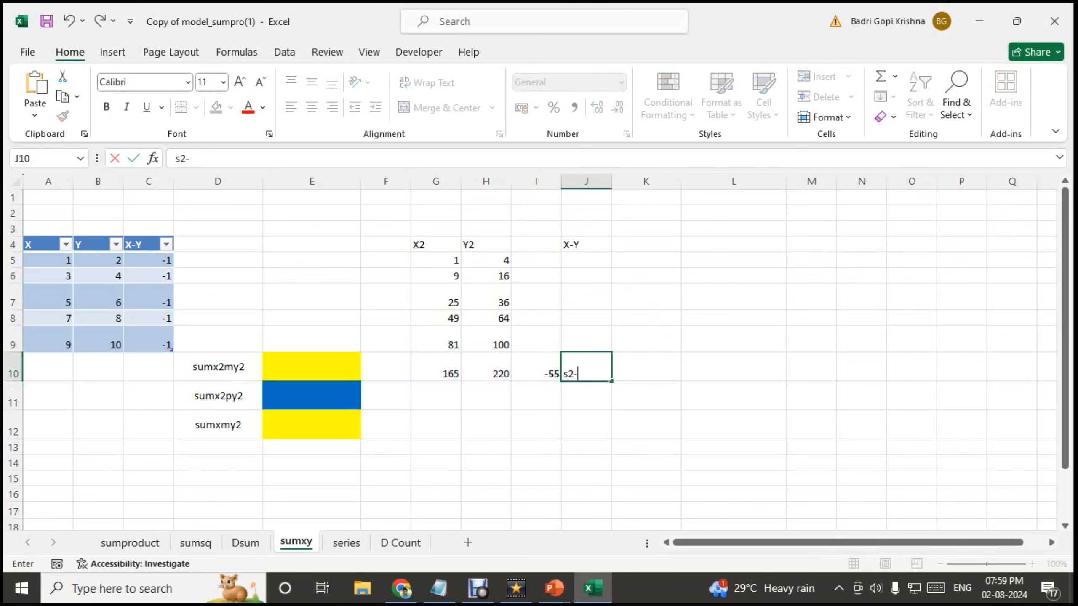
pyautogui.write('y2')
pyautogui.press('Return')
pyautogui.press('Up')
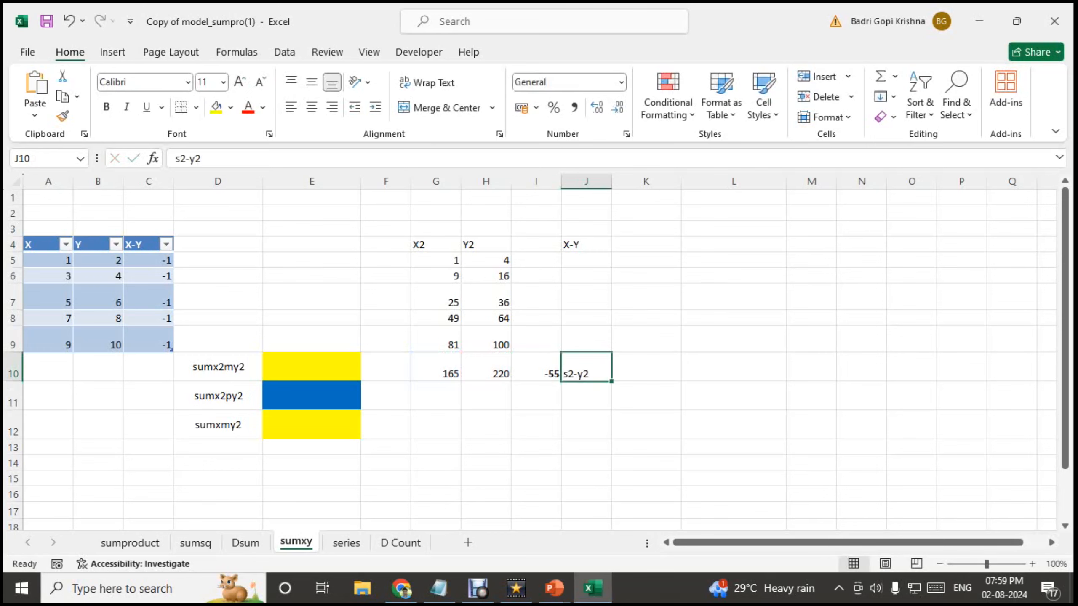
# Enter the label x2-y2 in J10 and the label x2+y2 in J11.
pyautogui.write('x2-')
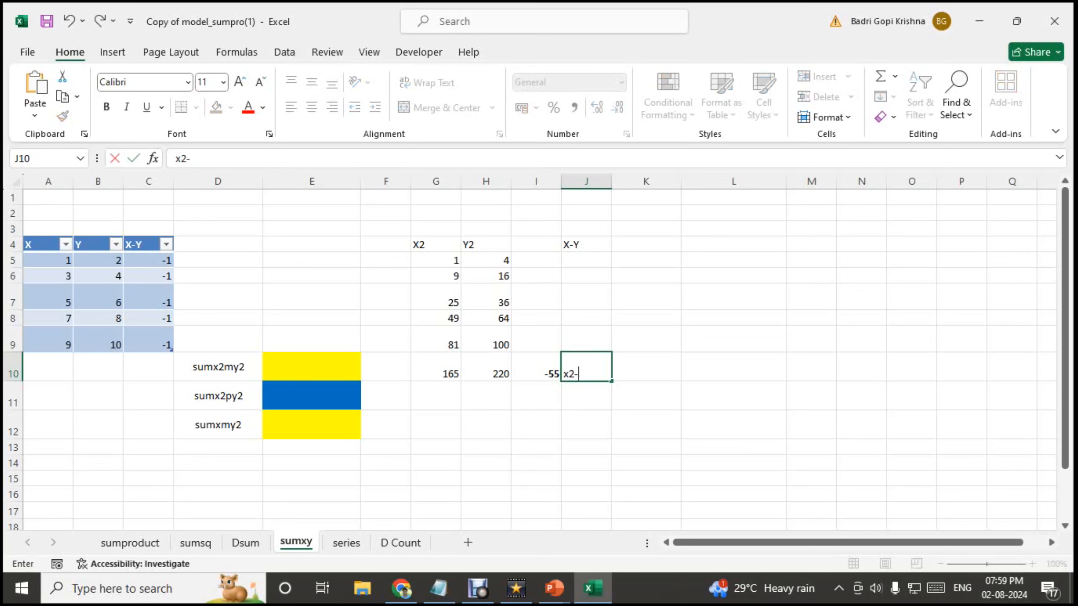
pyautogui.write('y2')
pyautogui.press('Return')
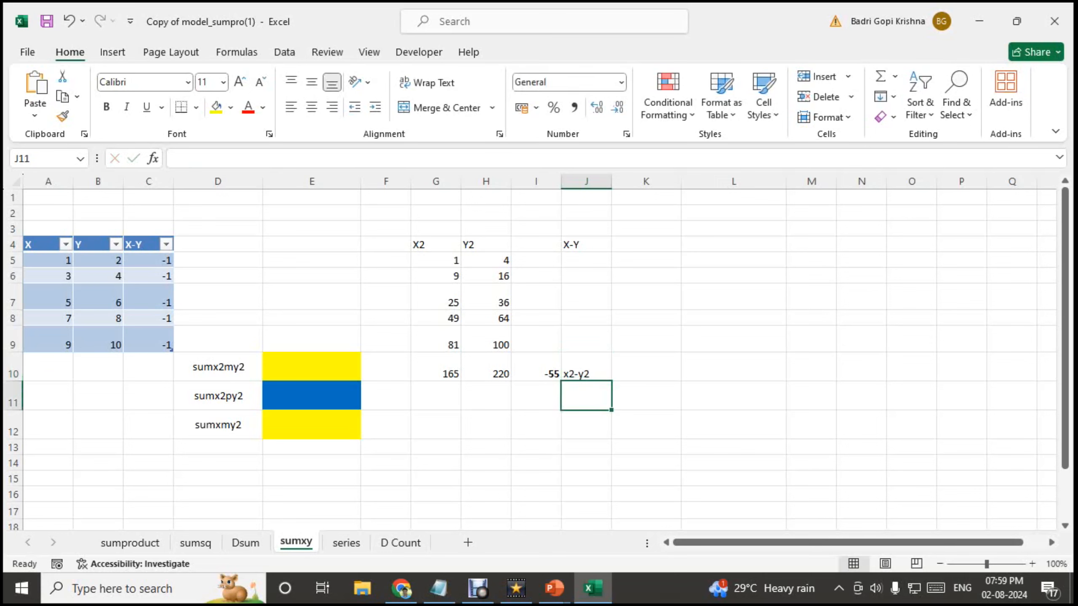
pyautogui.write('x2+')
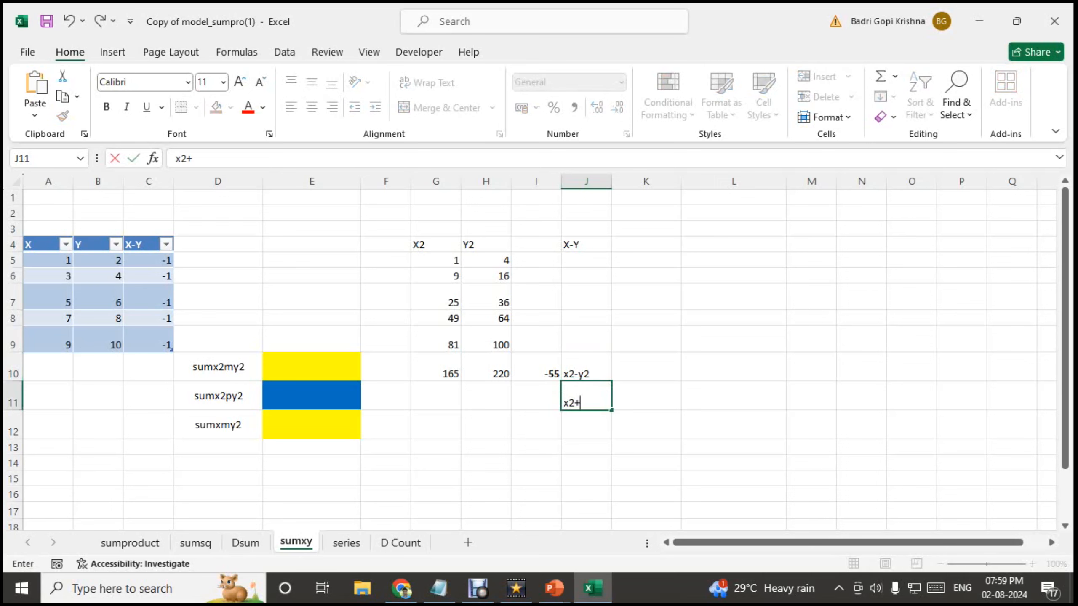
pyautogui.write('y2')
pyautogui.press('Return')
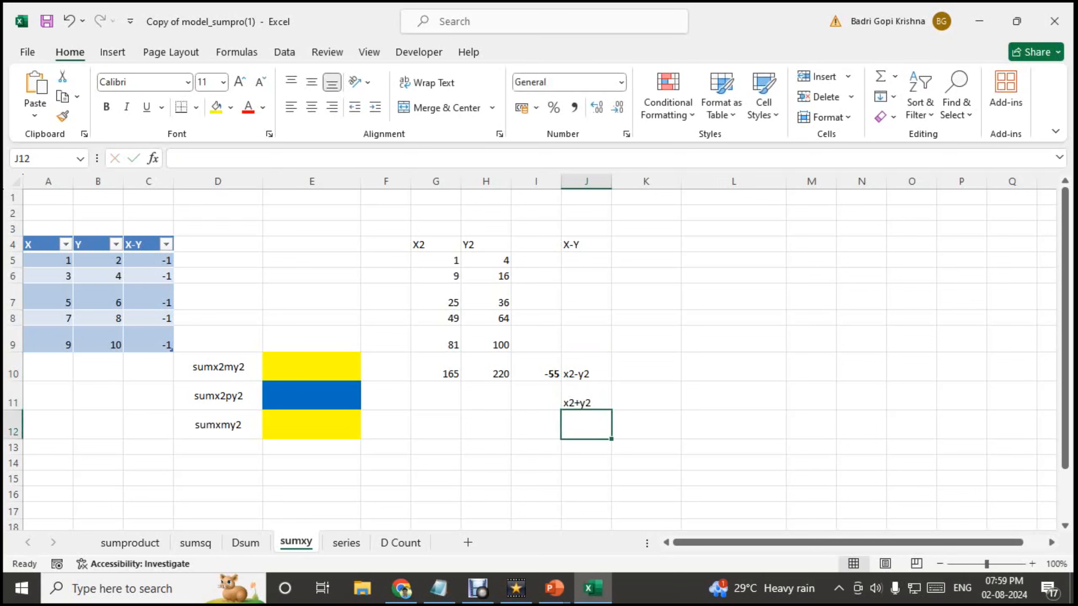
# Add the X-squared and Y-squared totals in I11 with the formula =G10+H10.
pyautogui.press('Up')
pyautogui.press('Left')
pyautogui.write('=')
pyautogui.press('Left')
pyautogui.press('Left')
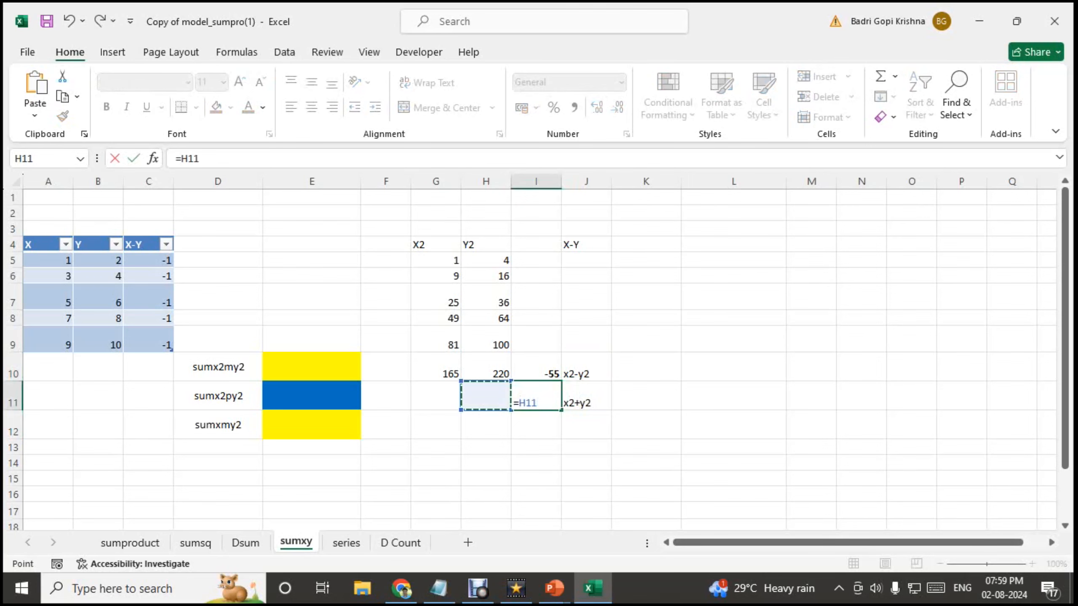
pyautogui.press('Up')
pyautogui.write('+')
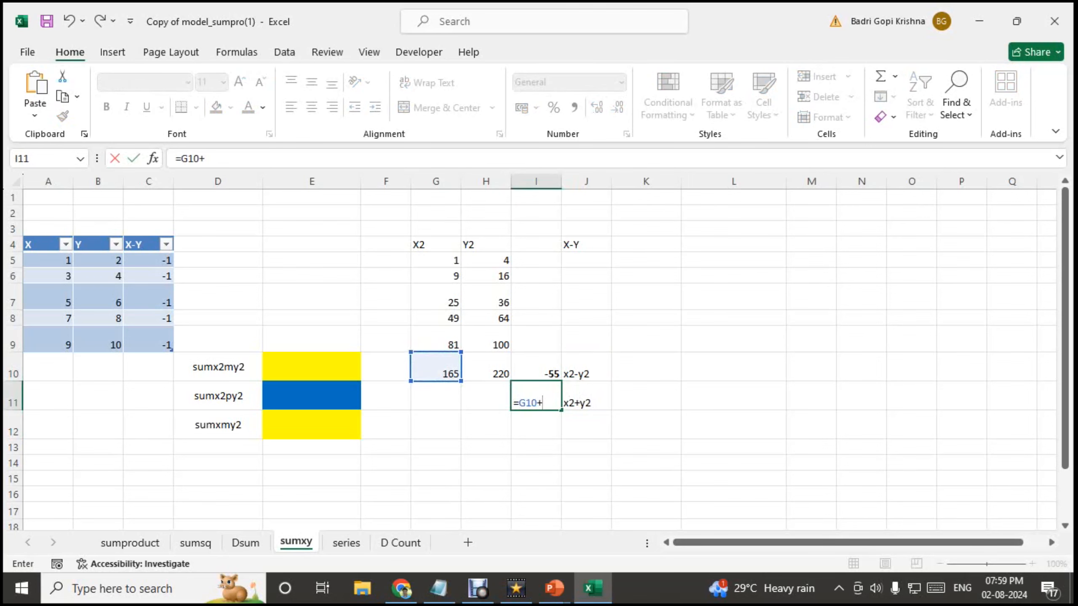
pyautogui.press('Up')
pyautogui.press('Left')
pyautogui.press('Return')
pyautogui.press('Up')
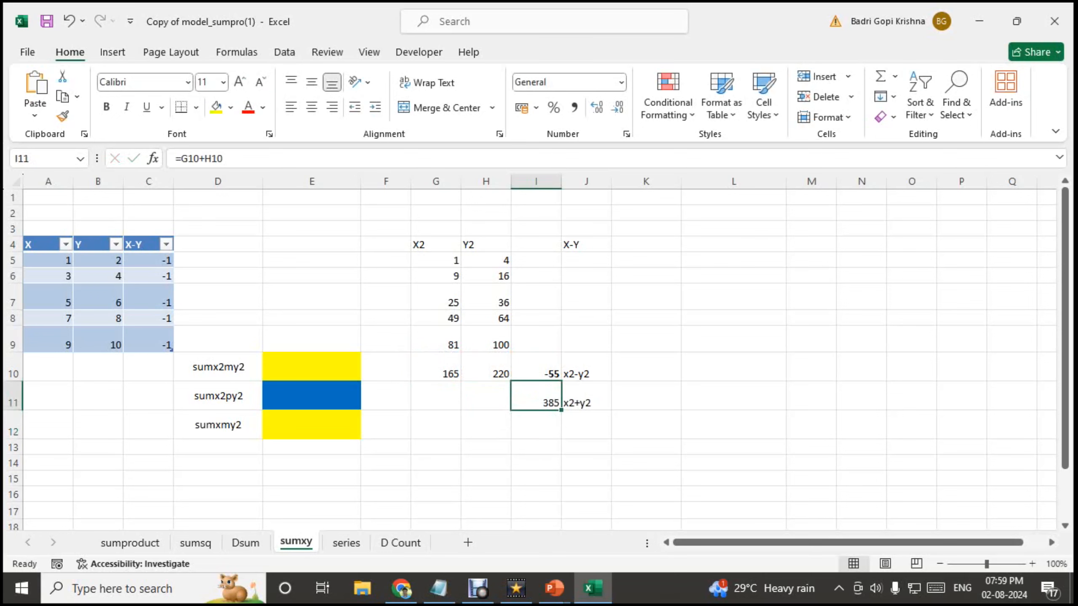
# Review the column totals in row 10 and the squared X values in G5:G9.
pyautogui.press('Return')
pyautogui.press('Up')
pyautogui.press('Left')
pyautogui.press('Right')
pyautogui.press('Up')
pyautogui.press('Down')
pyautogui.press('Left')
pyautogui.press('Up')
pyautogui.press('Up')
pyautogui.press('Up')
pyautogui.press('Up')
pyautogui.press('Up')
pyautogui.press('Up')
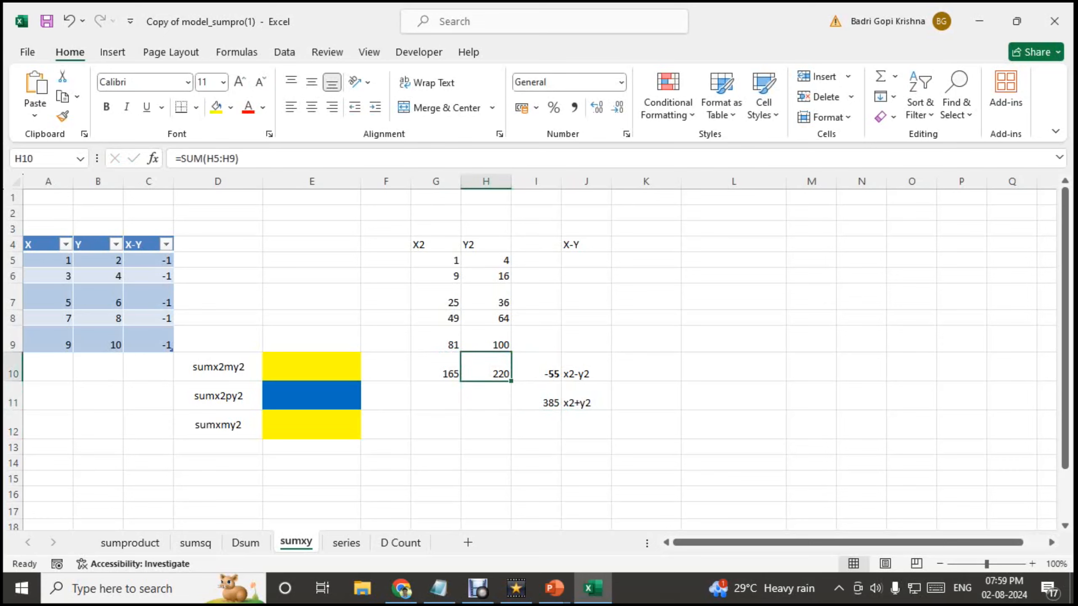
pyautogui.press('Left')
pyautogui.hotkey('shift', 'Down')
pyautogui.hotkey('shift', 'Down')
pyautogui.hotkey('shift', 'Down')
pyautogui.hotkey('shift', 'Down')
pyautogui.hotkey('shift', 'Down')
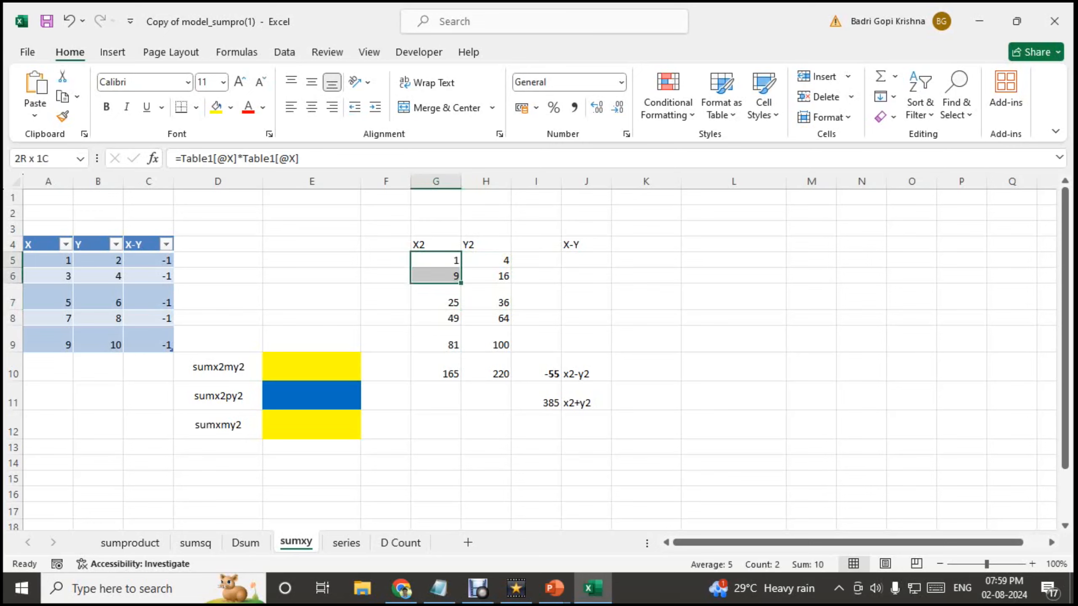
pyautogui.press('Up')
pyautogui.press('Down')
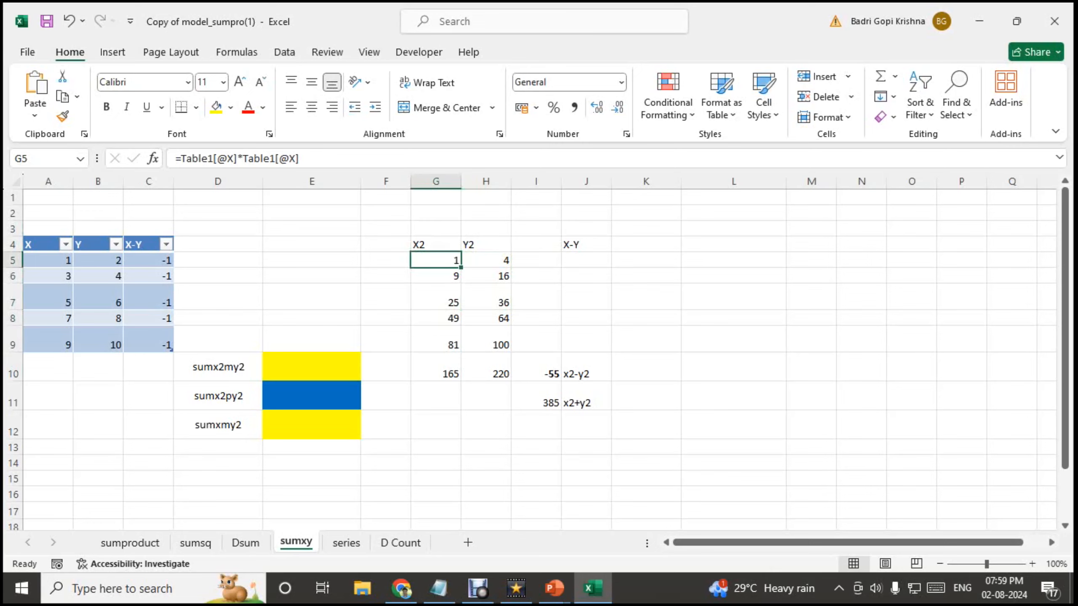
pyautogui.hotkey('shift', 'Down')
pyautogui.hotkey('shift', 'Down')
pyautogui.hotkey('shift', 'Down')
pyautogui.hotkey('shift', 'Down')
pyautogui.press('Right')
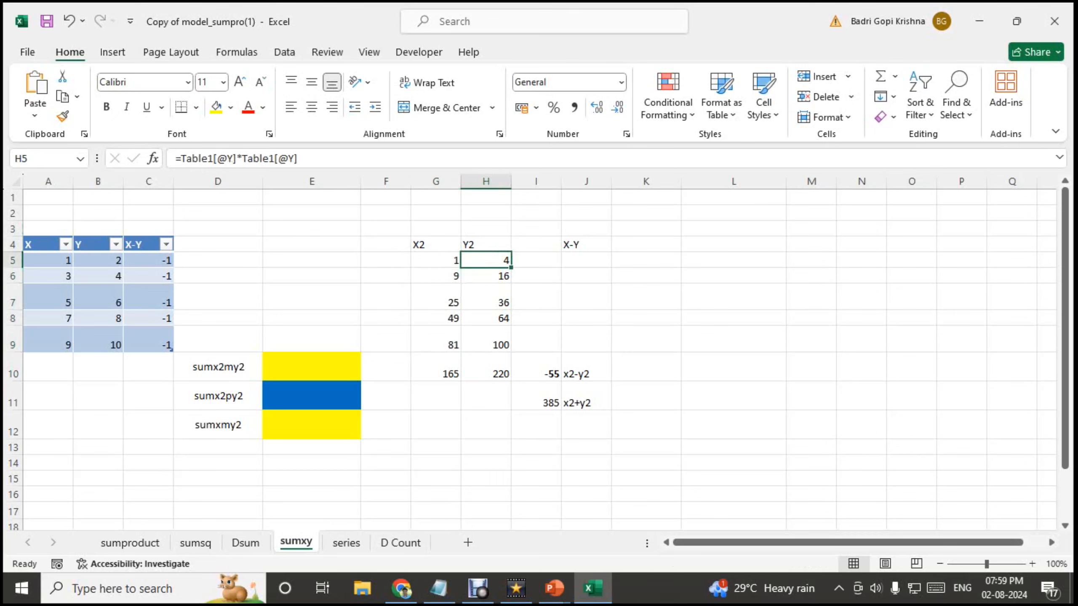
# Compare the source X and Y values in the table with the squared Y values in column H.
pyautogui.press('Left')
pyautogui.press('Home')
pyautogui.press('Right')
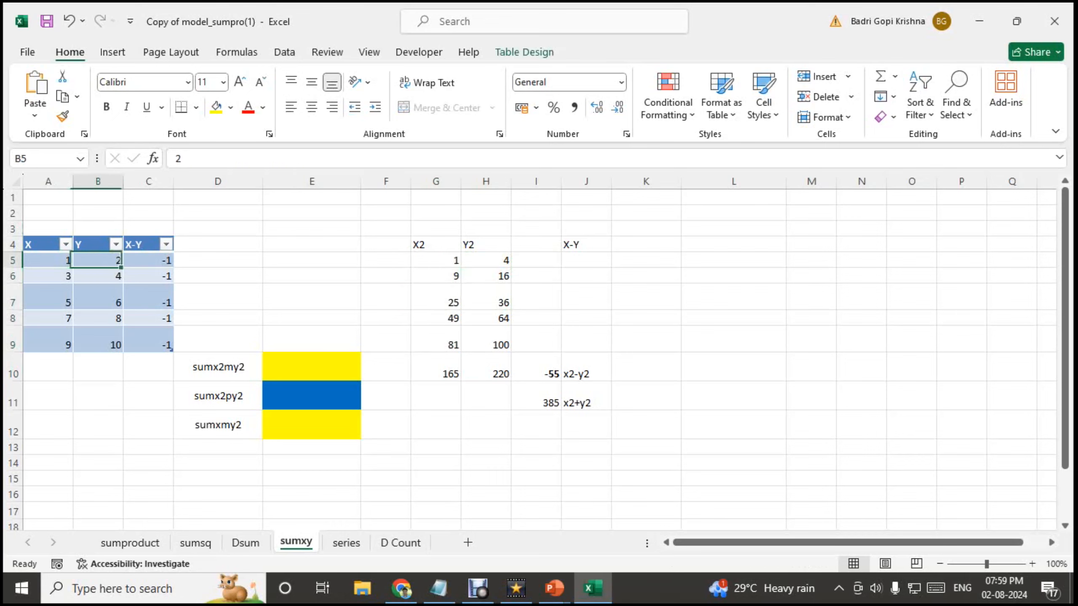
pyautogui.press('Right')
pyautogui.press('Right')
pyautogui.press('Right')
pyautogui.press('Right')
pyautogui.press('Right')
pyautogui.press('Right')
pyautogui.press('Right')
pyautogui.press('Left')
pyautogui.hotkey('shift', 'Down')
pyautogui.hotkey('shift', 'Down')
pyautogui.hotkey('shift', 'Down')
pyautogui.hotkey('shift', 'Down')
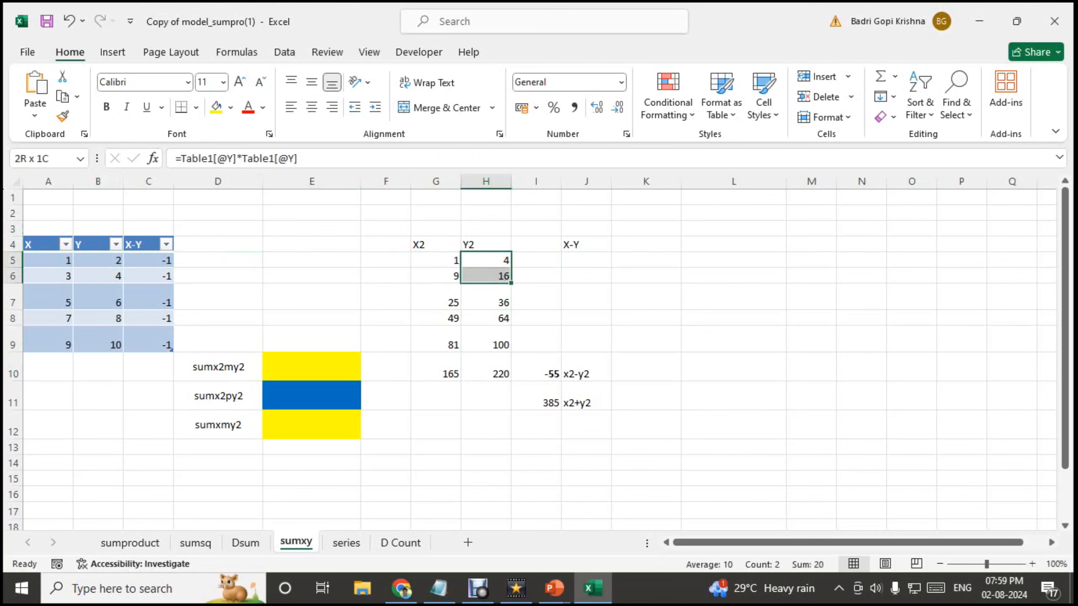
pyautogui.press('Left')
pyautogui.press('Home')
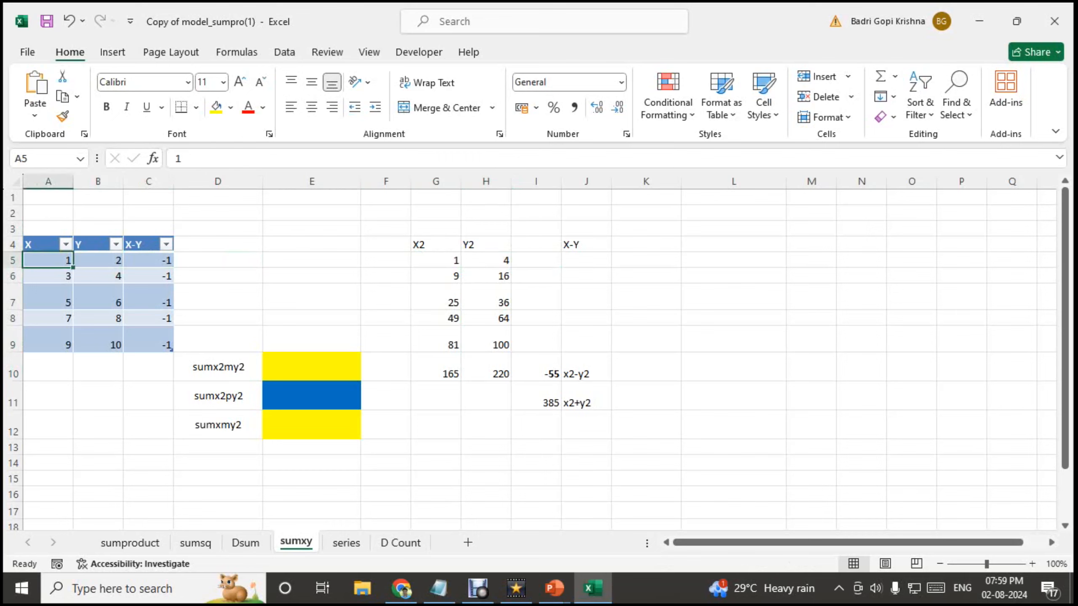
pyautogui.press('Right')
pyautogui.press('Down')
pyautogui.press('Right')
pyautogui.press('Down')
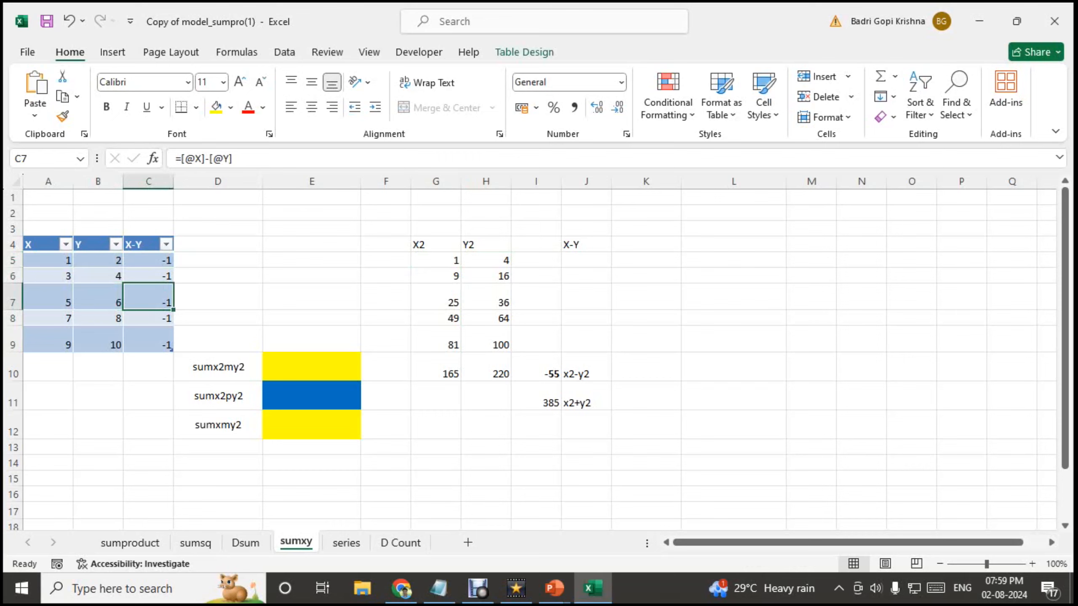
# Examine the sums in G10 and H10 and how I10 and I11 subtract and add them.
pyautogui.press('Right')
pyautogui.press('Right')
pyautogui.press('Right')
pyautogui.press('Right')
pyautogui.press('Down')
pyautogui.press('Down')
pyautogui.press('Down')
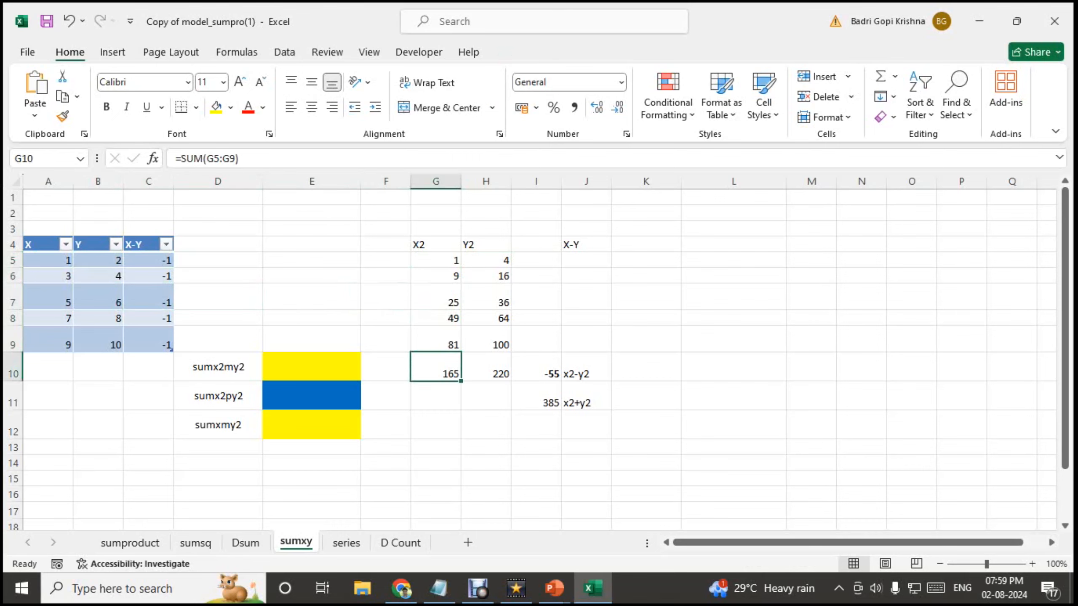
pyautogui.press('Right')
pyautogui.press('Left')
pyautogui.press('Right')
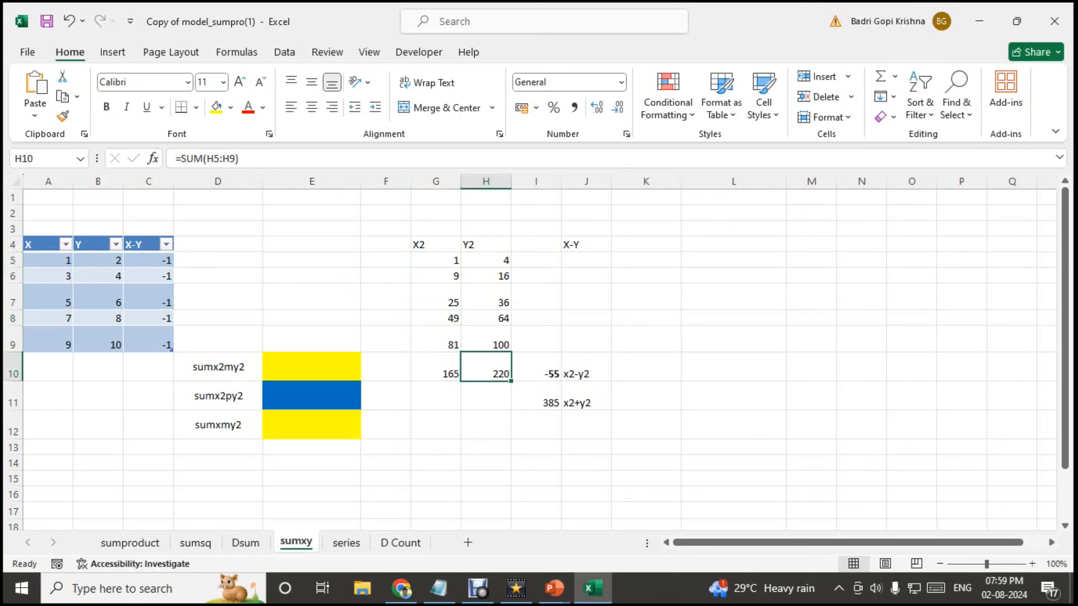
pyautogui.press('Left')
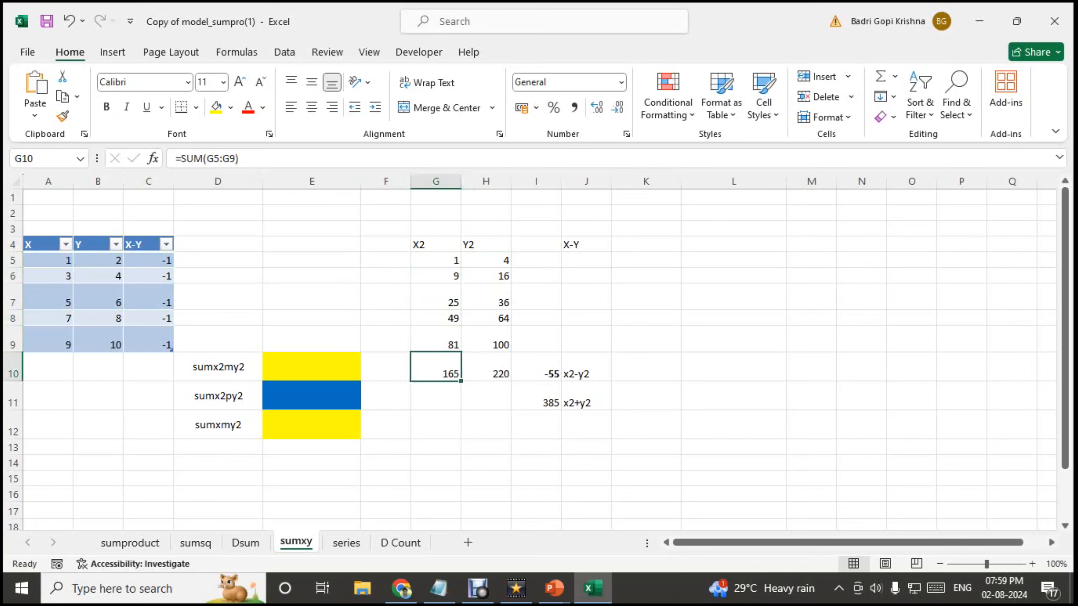
pyautogui.press('Right')
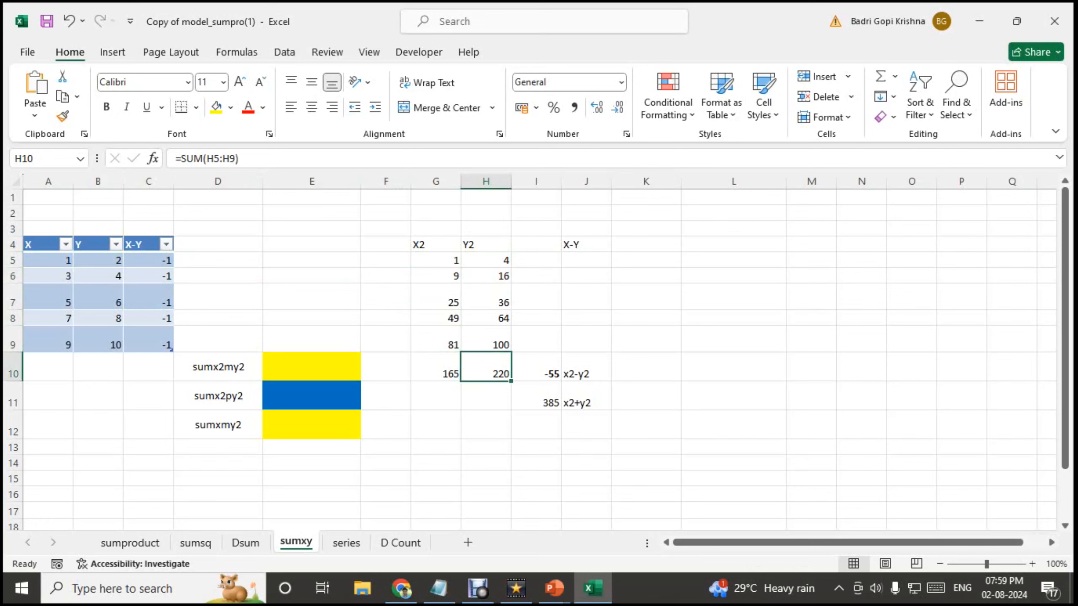
pyautogui.press('Right')
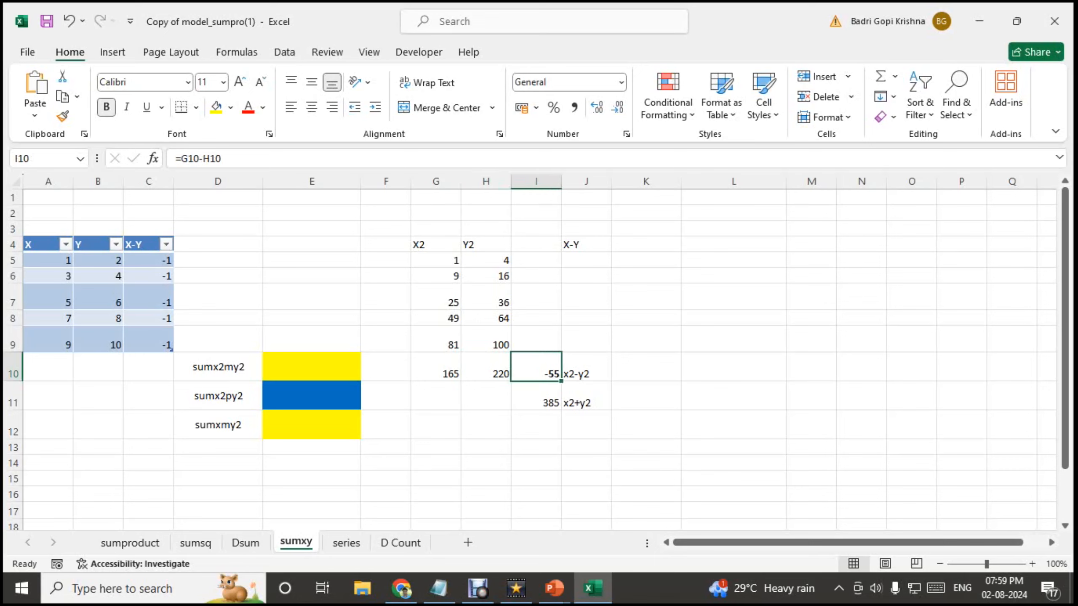
pyautogui.press('Right')
pyautogui.press('Left')
pyautogui.press('Left')
pyautogui.press('Left')
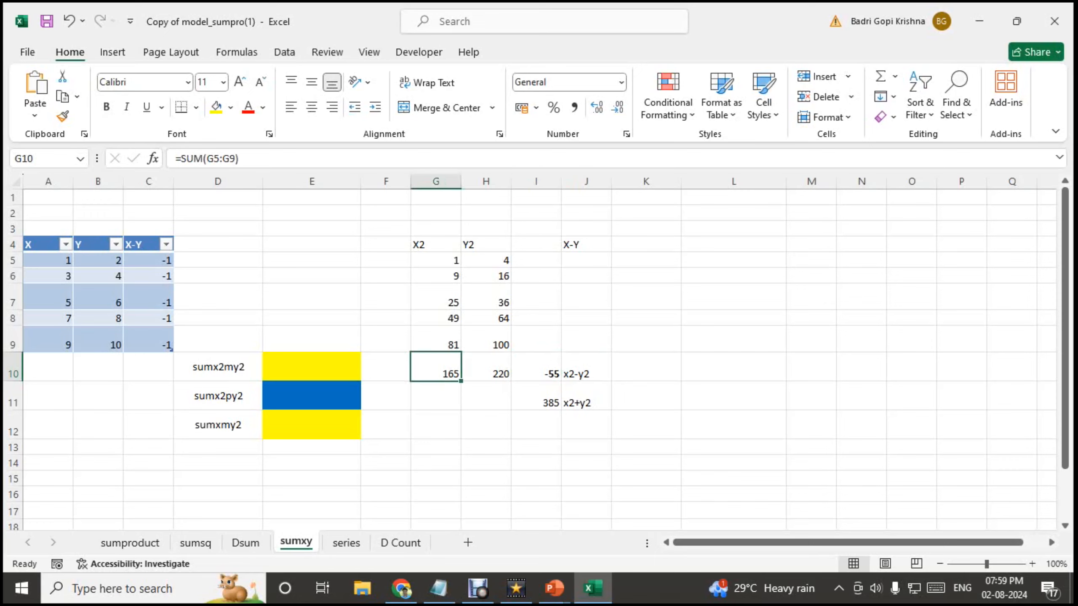
pyautogui.press('Right')
pyautogui.press('Down')
pyautogui.press('Right')
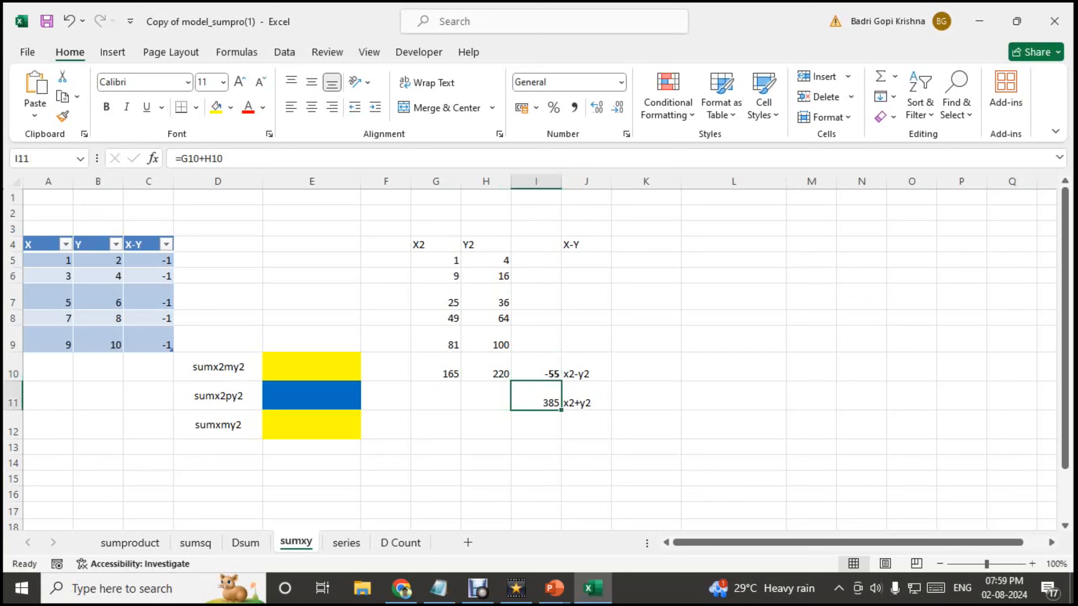
pyautogui.press('Up')
pyautogui.press('Left')
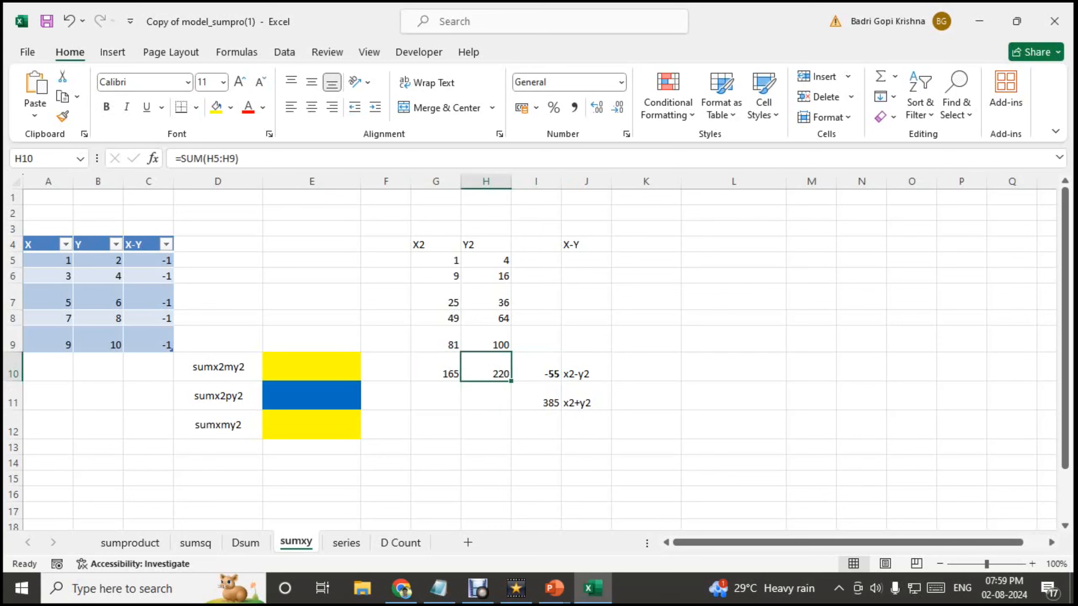
# Calculate the difference of squares in E10 with =SUMX2MY2(Table1[X],Table1[Y]) and compare it with the manual result in I10.
pyautogui.press('Left')
pyautogui.press('Left')
pyautogui.press('Left')
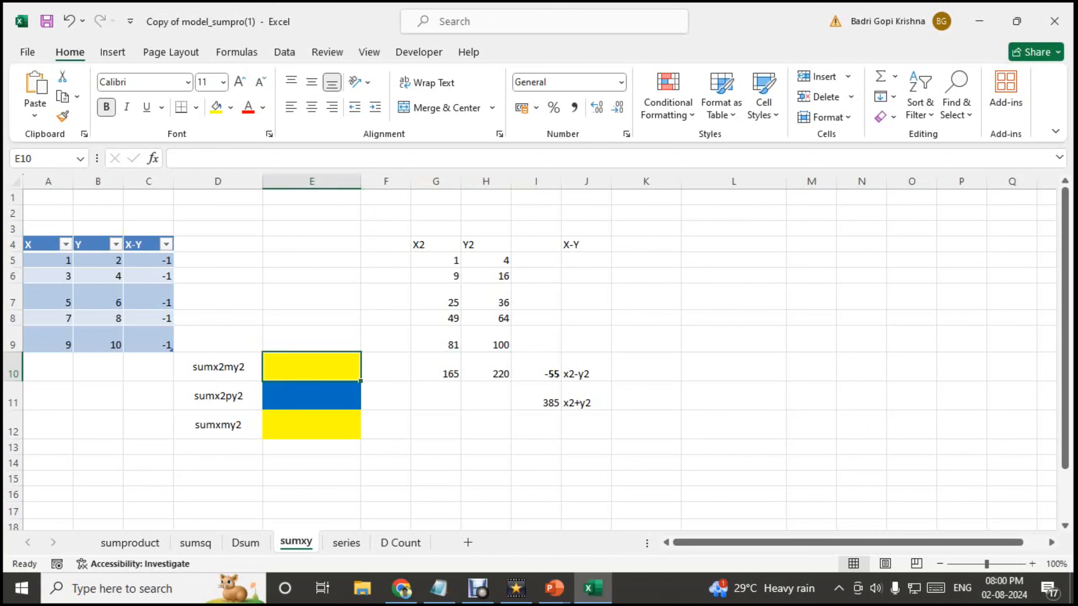
pyautogui.moveTo(436, 245); pyautogui.dragTo(494, 399)
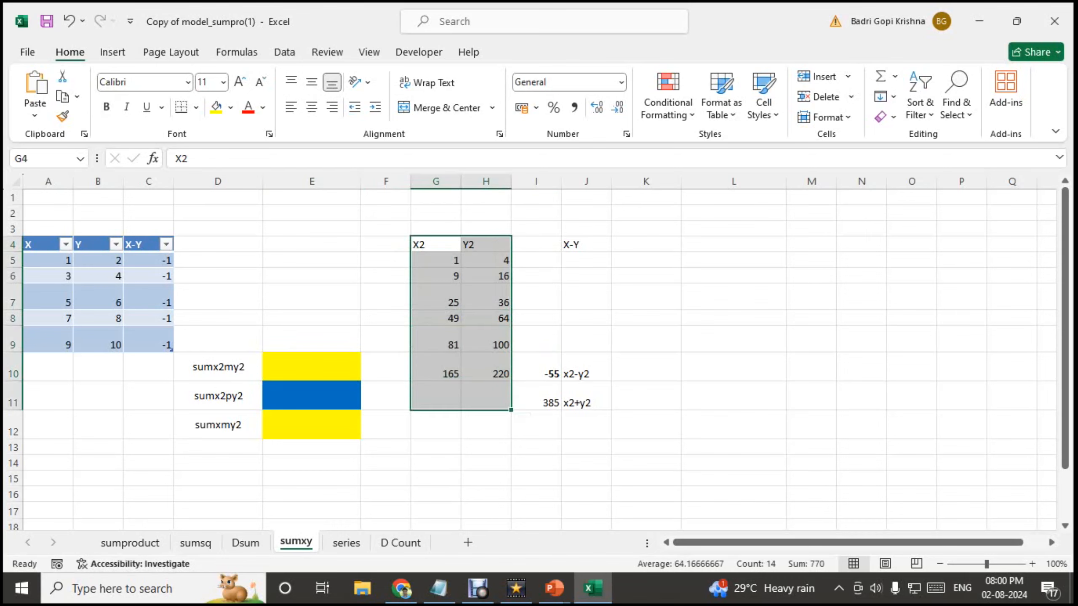
pyautogui.click(312, 367)
pyautogui.write('=sum')
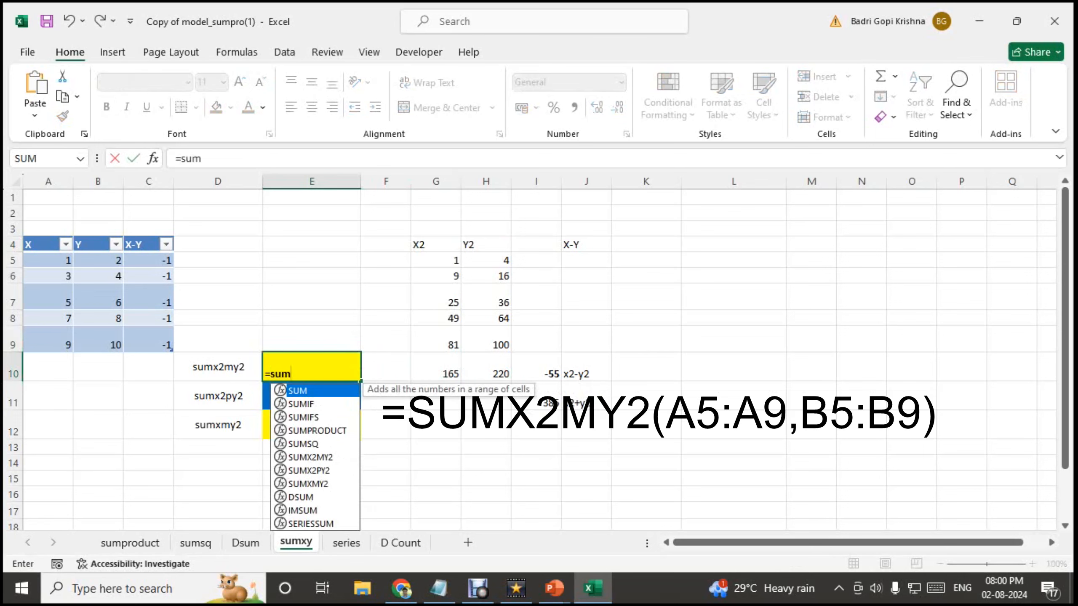
pyautogui.write('x')
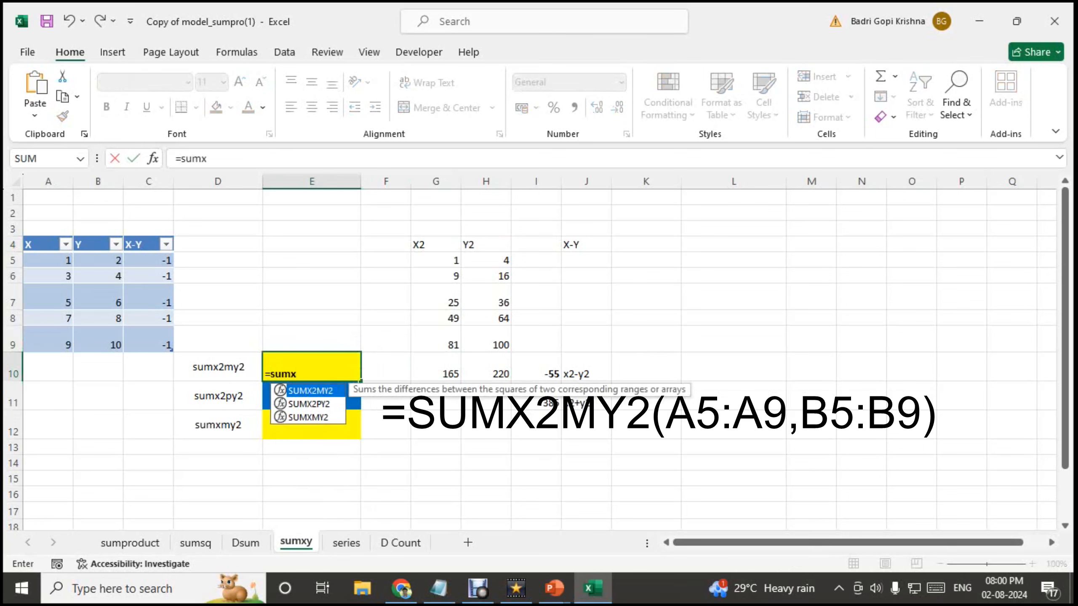
pyautogui.press('Tab')
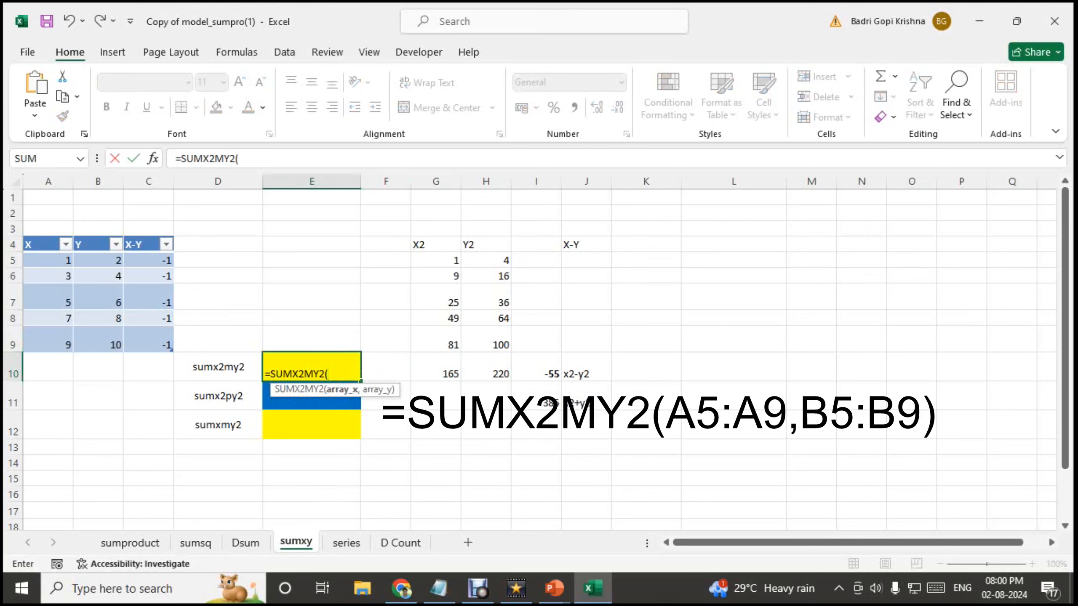
pyautogui.moveTo(51, 260); pyautogui.dragTo(60, 345)
pyautogui.write(',')
pyautogui.moveTo(98, 260); pyautogui.dragTo(106, 345)
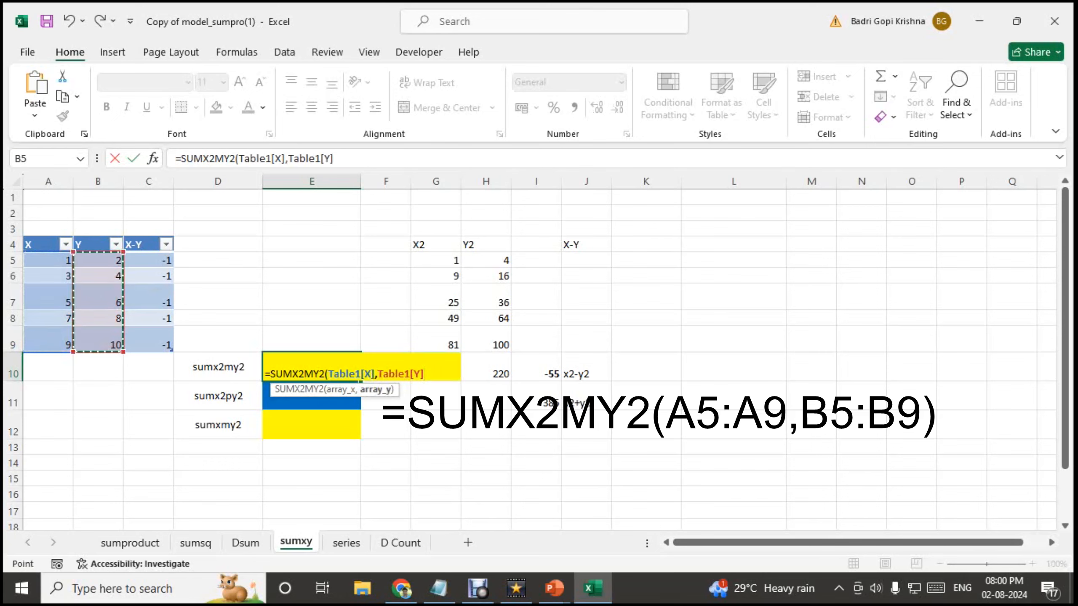
pyautogui.press('Return')
pyautogui.click(312, 366)
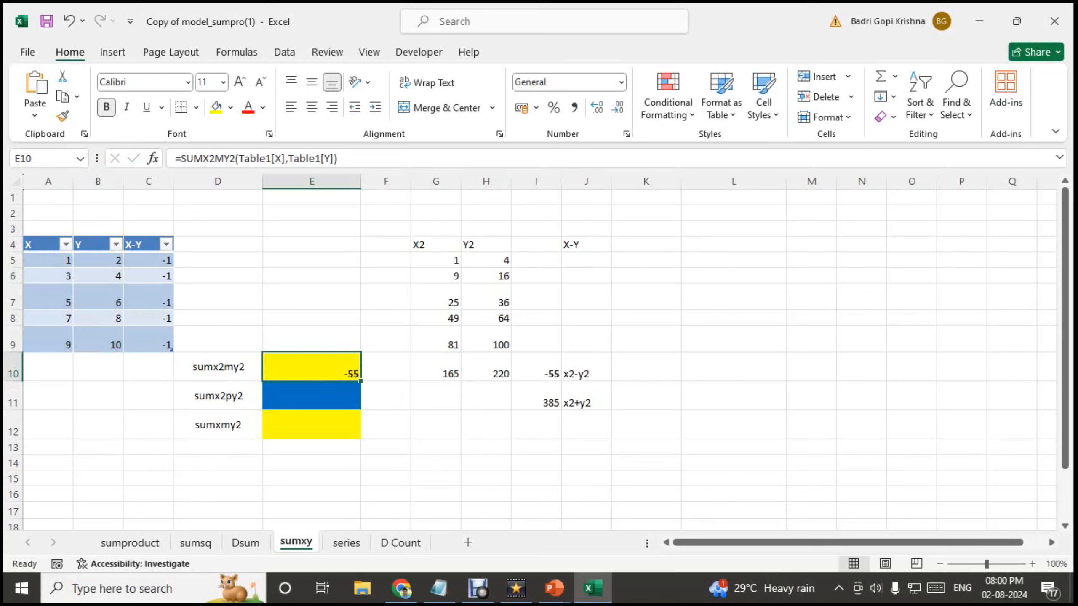
pyautogui.click(536, 368)
pyautogui.click(311, 366)
pyautogui.click(536, 368)
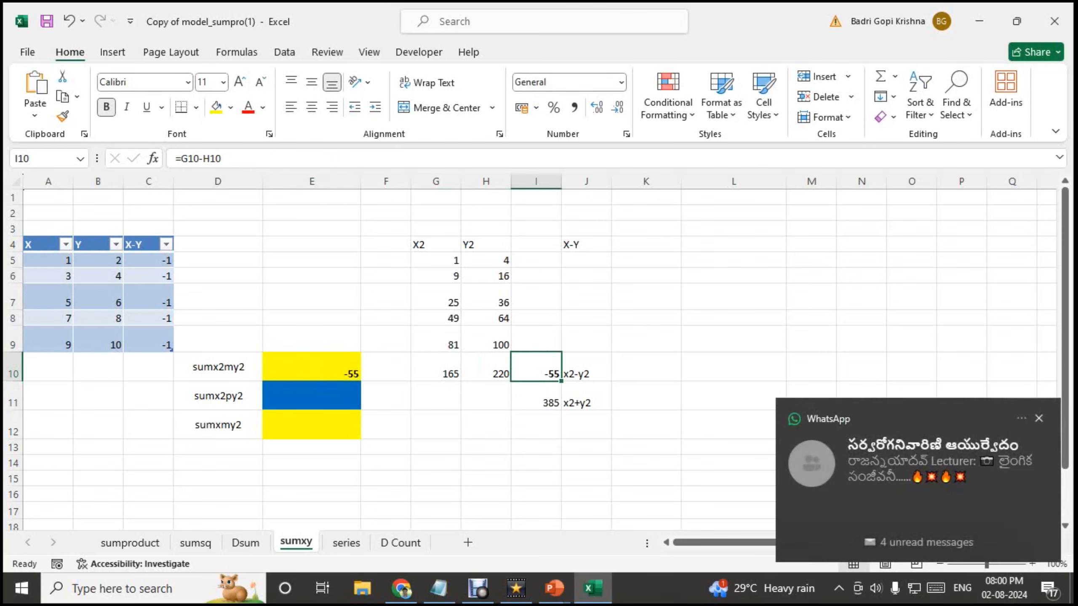
pyautogui.click(311, 366)
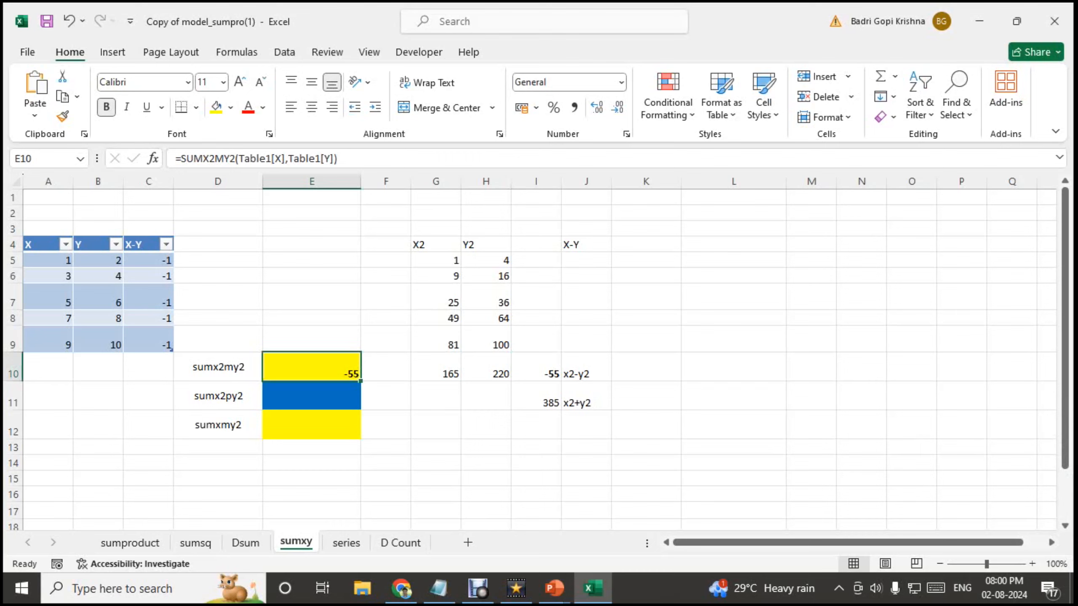
# Calculate the sum of squares in E11 with the formula =SUMX2PY2(Table1[X],Table1[Y]).
pyautogui.click(311, 396)
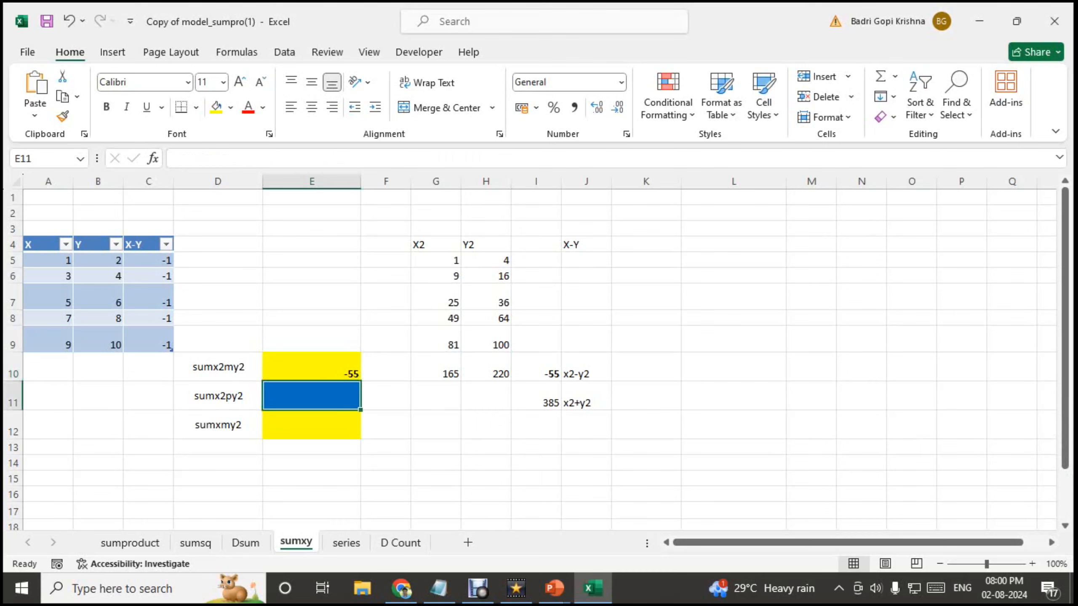
pyautogui.write('=')
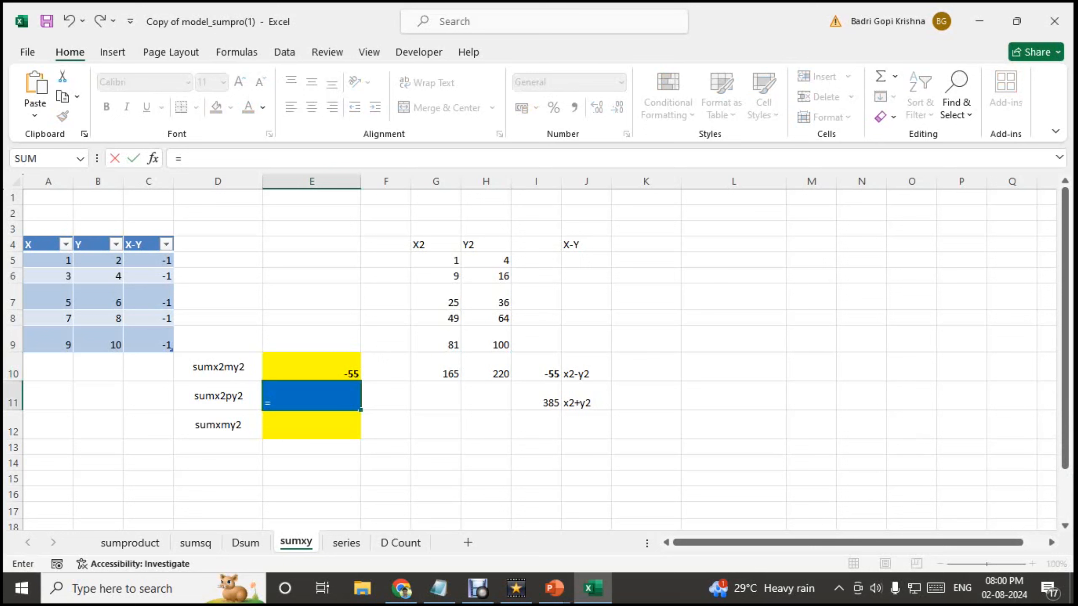
pyautogui.write('sum')
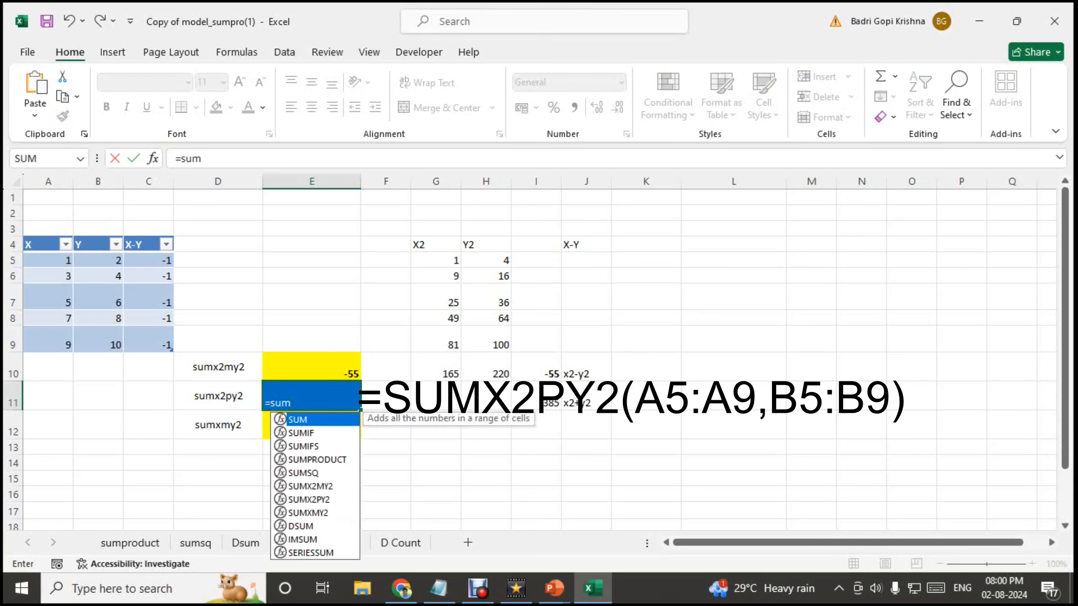
pyautogui.write('x')
pyautogui.press('Down')
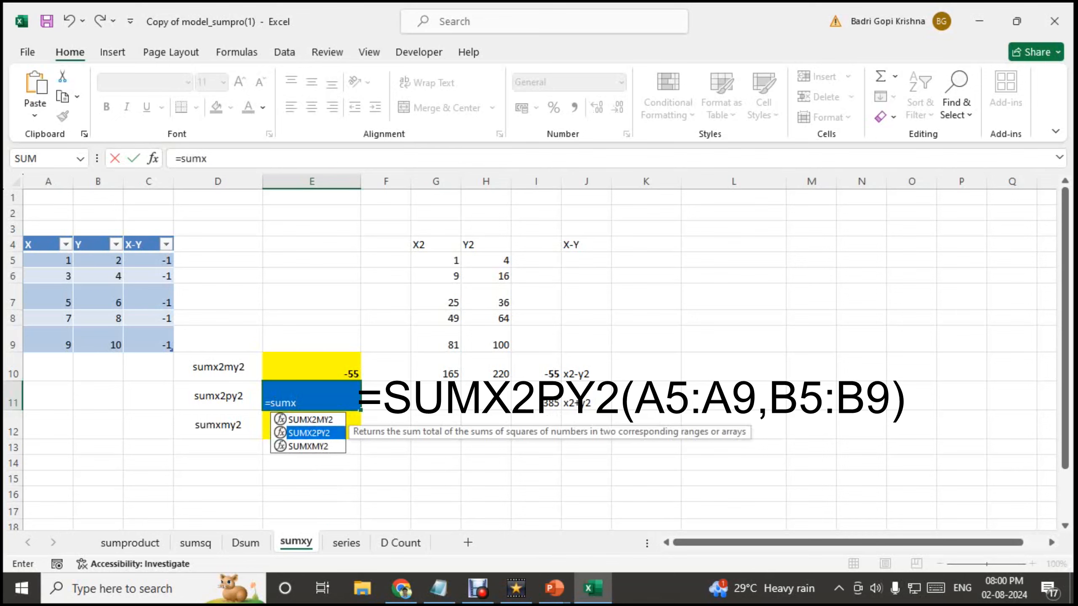
pyautogui.press('Tab')
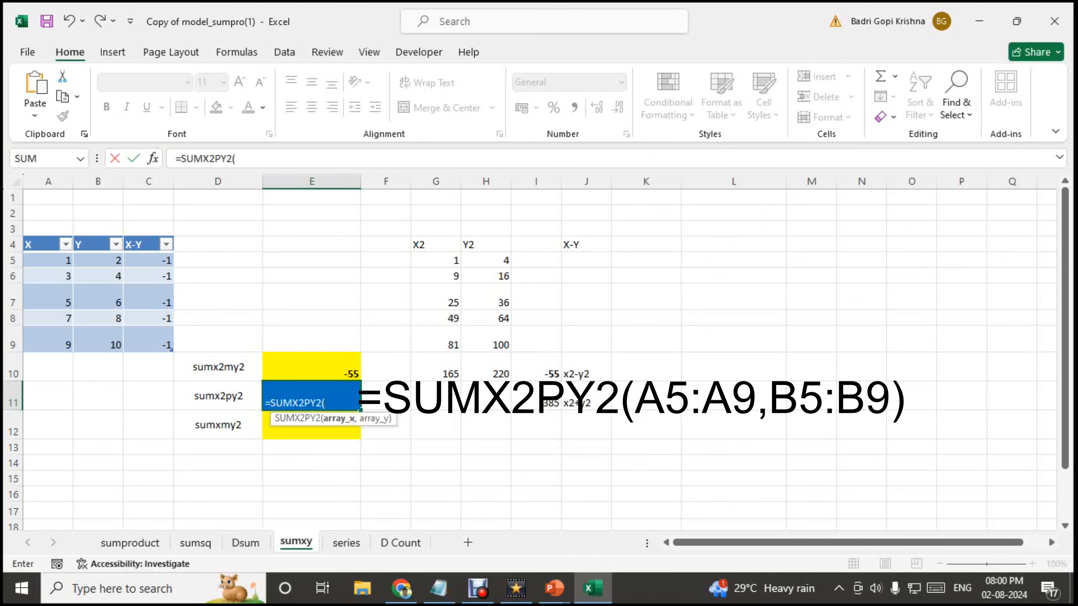
pyautogui.moveTo(48, 260); pyautogui.dragTo(59, 345)
pyautogui.write(',')
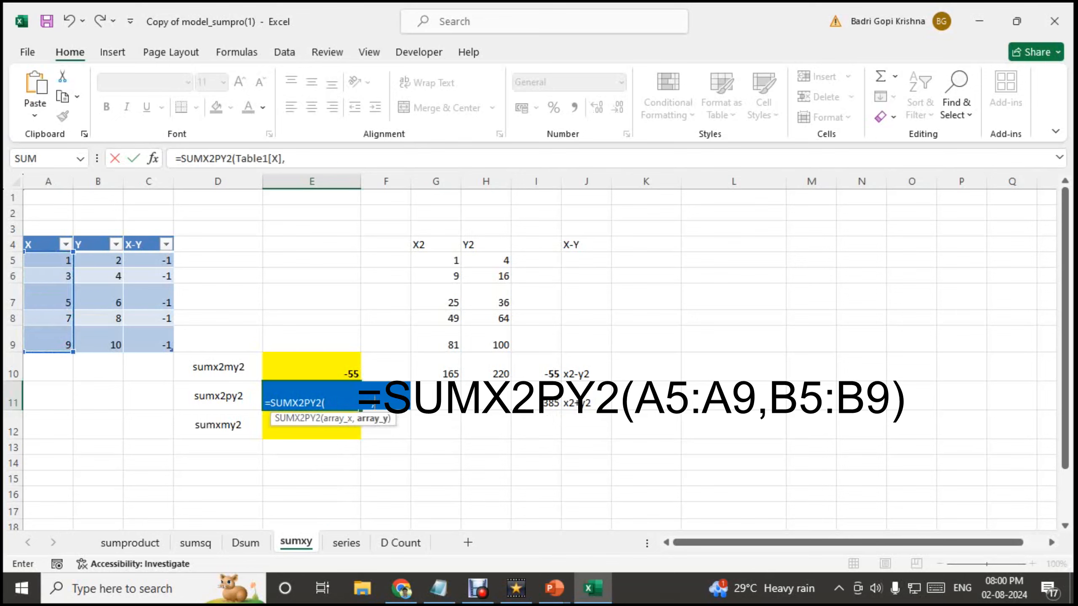
pyautogui.moveTo(97, 259); pyautogui.dragTo(113, 339)
pyautogui.hotkey('ctrl', 'Return')
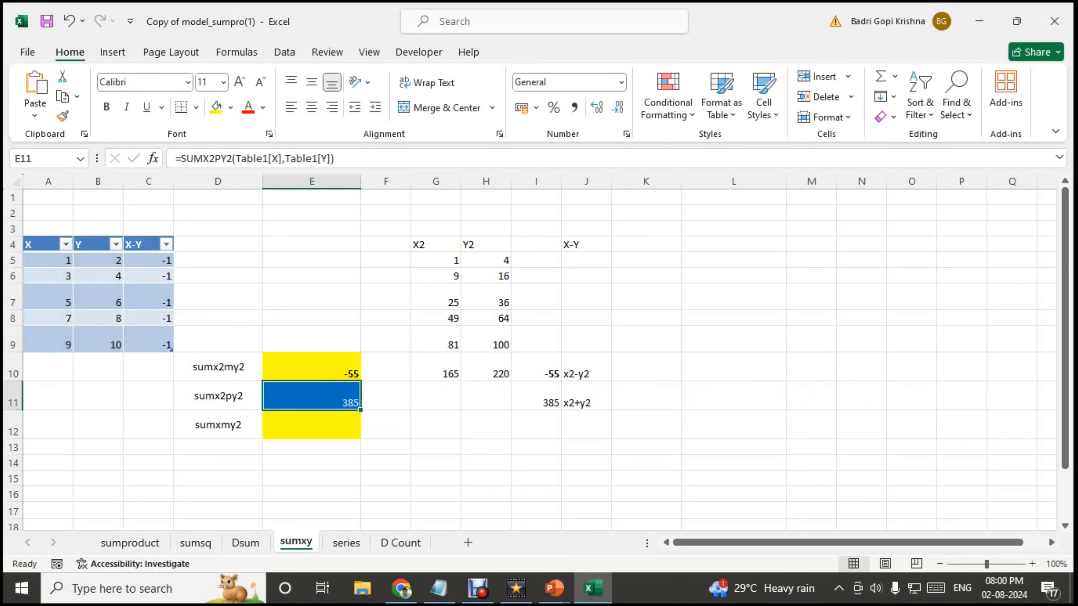
# Compare the SUMX2PY2 result in E11 with the manual sum in I11 and the squared Y values in column H.
pyautogui.click(536, 396)
pyautogui.click(312, 395)
pyautogui.click(536, 395)
pyautogui.moveTo(486, 260); pyautogui.dragTo(486, 367)
pyautogui.click(536, 396)
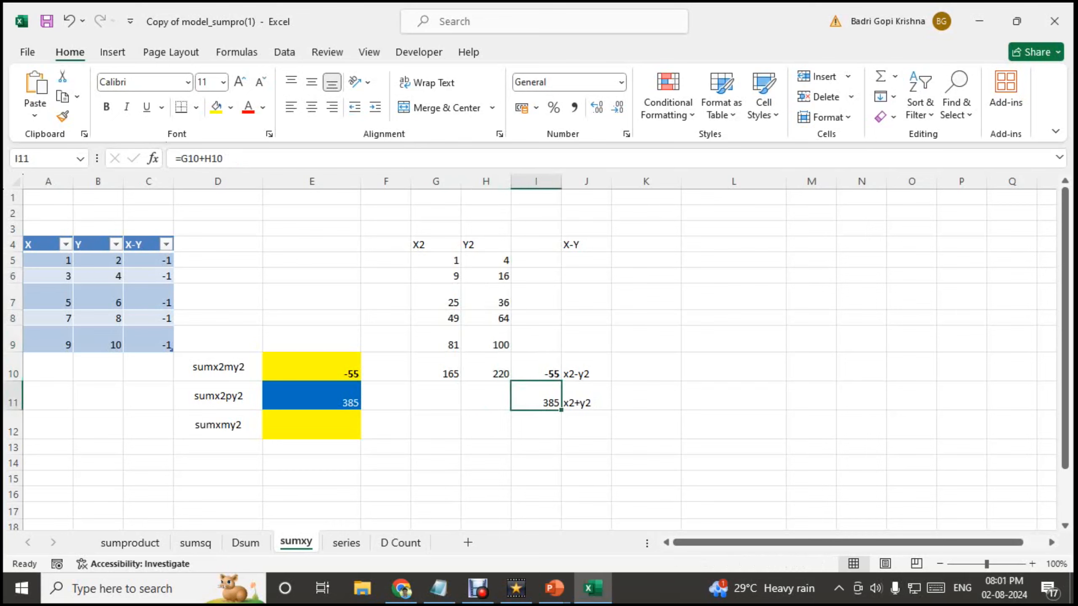
pyautogui.click(311, 395)
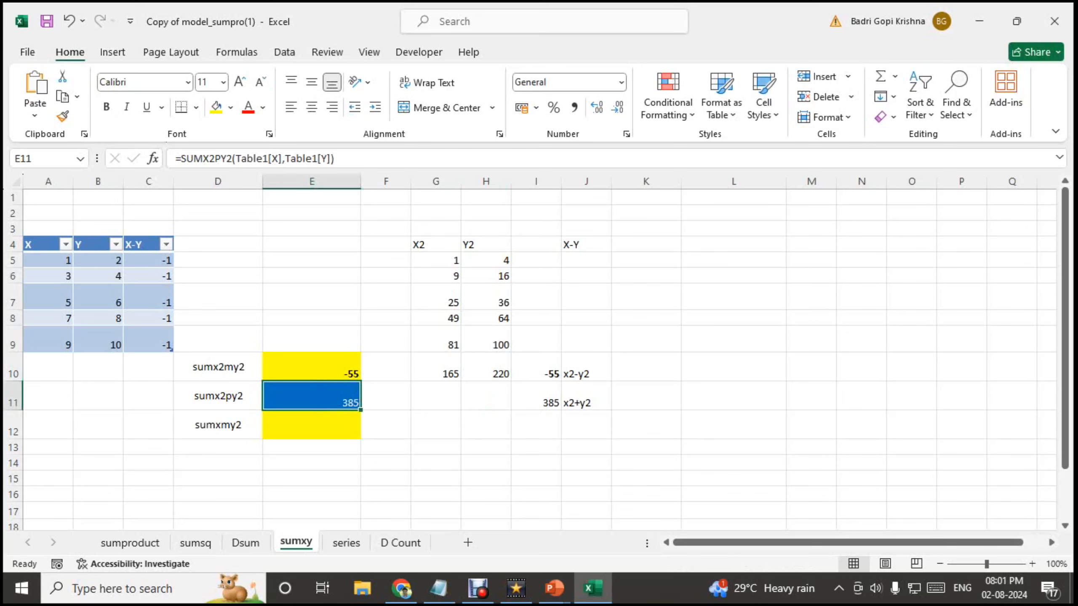
pyautogui.click(436, 395)
pyautogui.click(312, 395)
# Review the first two function results in E10:E11 alongside their labels in D10:D11.
pyautogui.moveTo(312, 367); pyautogui.dragTo(312, 396)
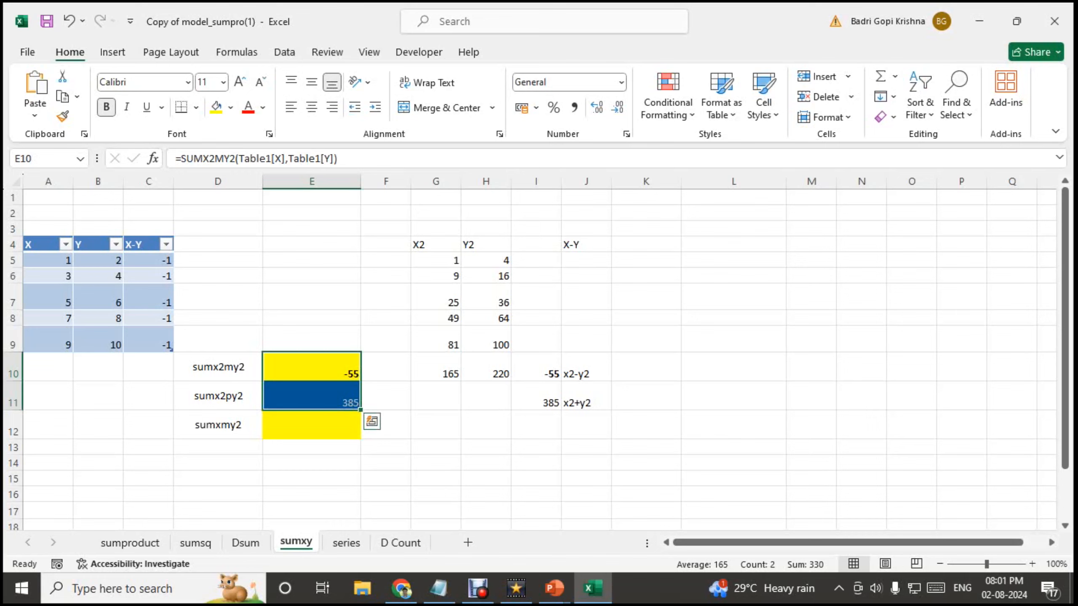
pyautogui.moveTo(218, 366); pyautogui.dragTo(218, 396)
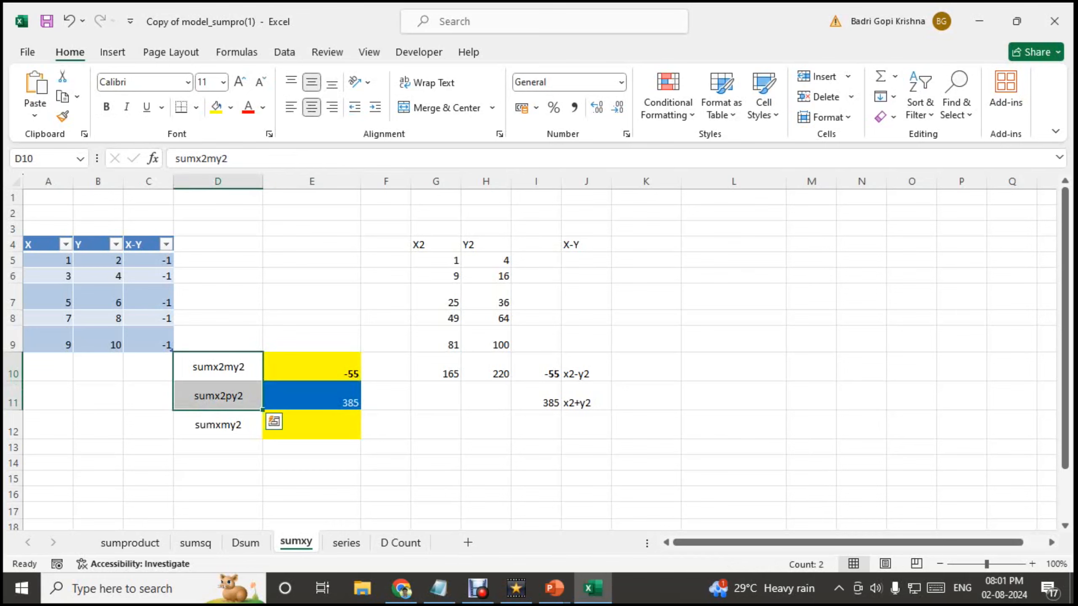
pyautogui.click(217, 367)
pyautogui.click(311, 424)
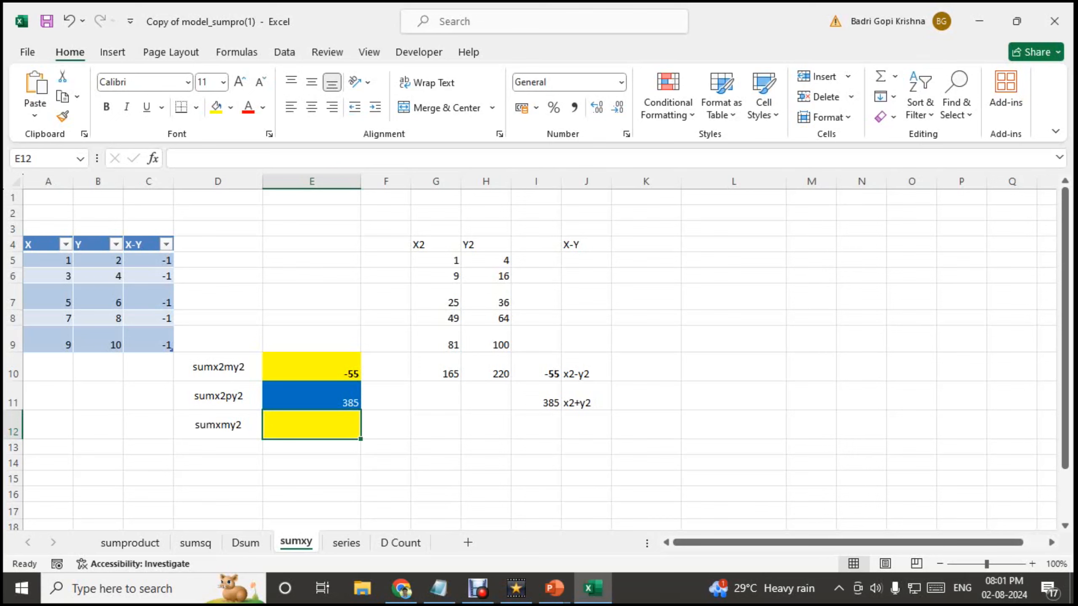
pyautogui.click(586, 260)
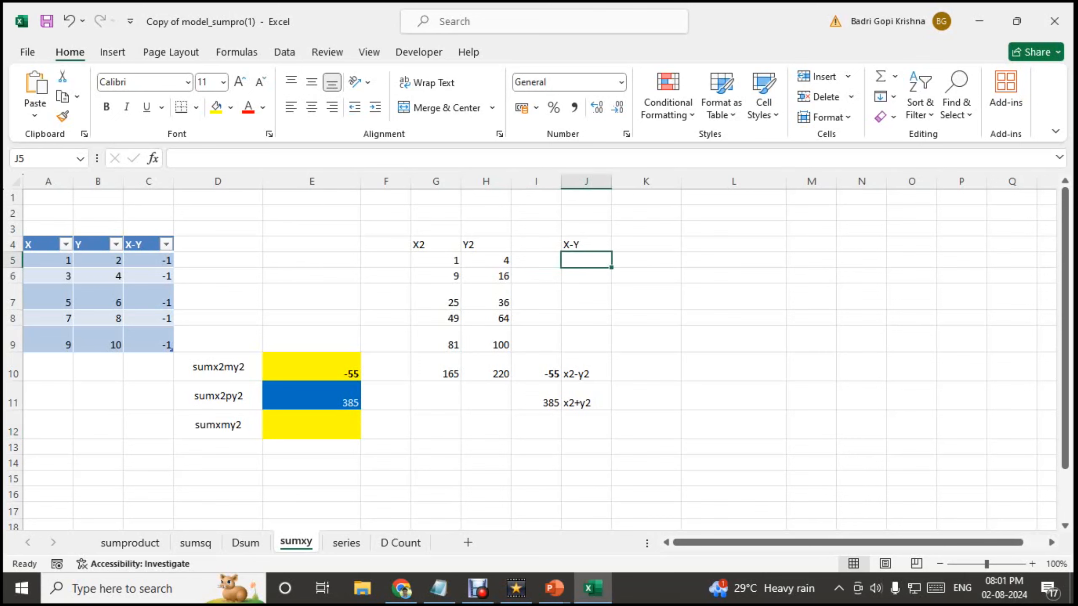
pyautogui.write('=')
pyautogui.press('Left')
pyautogui.press('Left')
pyautogui.press('Left')
pyautogui.press('Left')
pyautogui.press('Left')
pyautogui.press('Left')
pyautogui.press('Left')
pyautogui.press('Left')
pyautogui.press('Left')
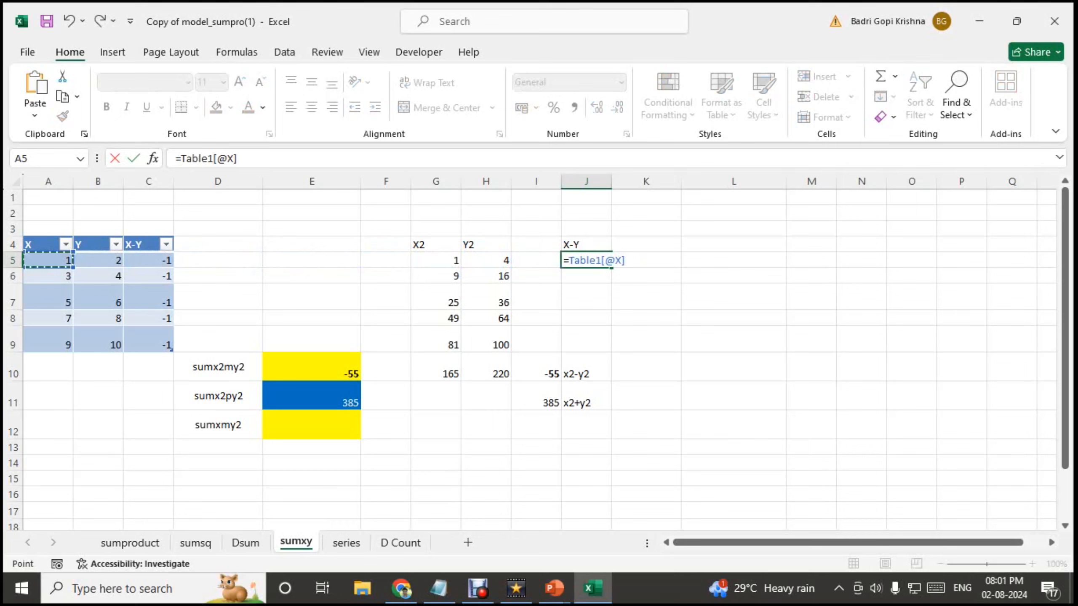
pyautogui.write('-')
pyautogui.press('Left')
pyautogui.press('Left')
pyautogui.press('Left')
pyautogui.press('Left')
pyautogui.press('Left')
pyautogui.press('Left')
pyautogui.press('Left')
pyautogui.press('Left')
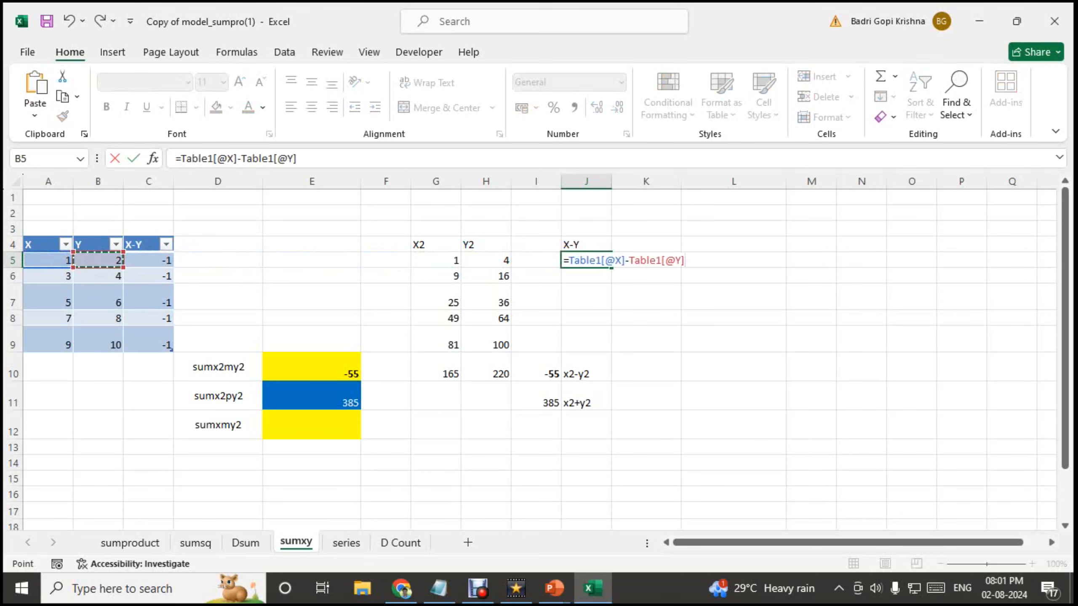
pyautogui.press('Escape')
# Enter =Table1[@[X-Y]] in J5 and fill it down through J9 under the X-Y heading.
pyautogui.press('Left')
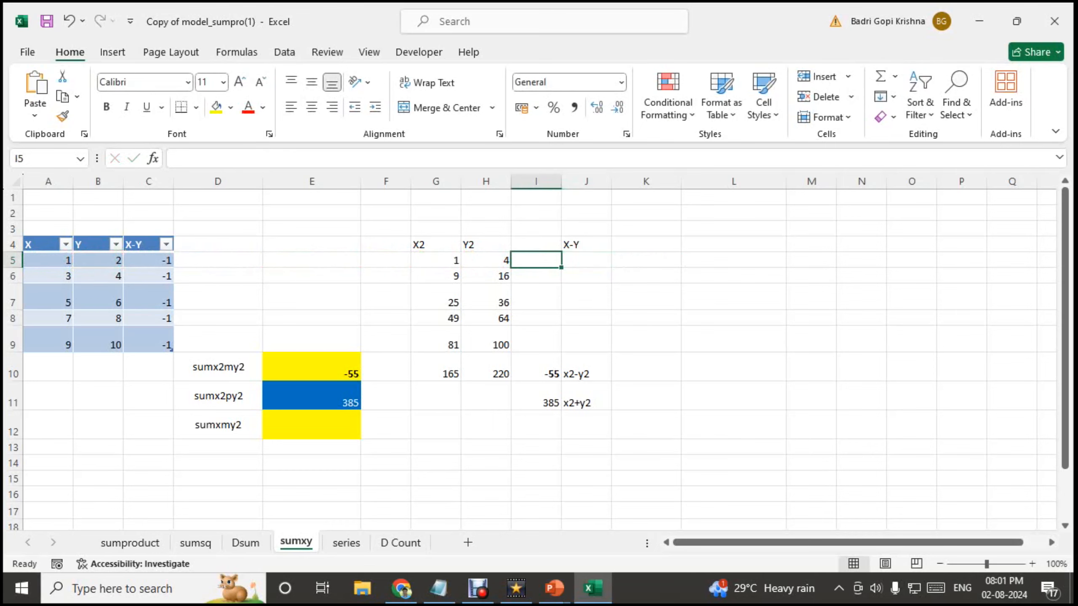
pyautogui.press('Left')
pyautogui.press('Left')
pyautogui.press('Right')
pyautogui.press('Right')
pyautogui.press('Right')
pyautogui.write('=')
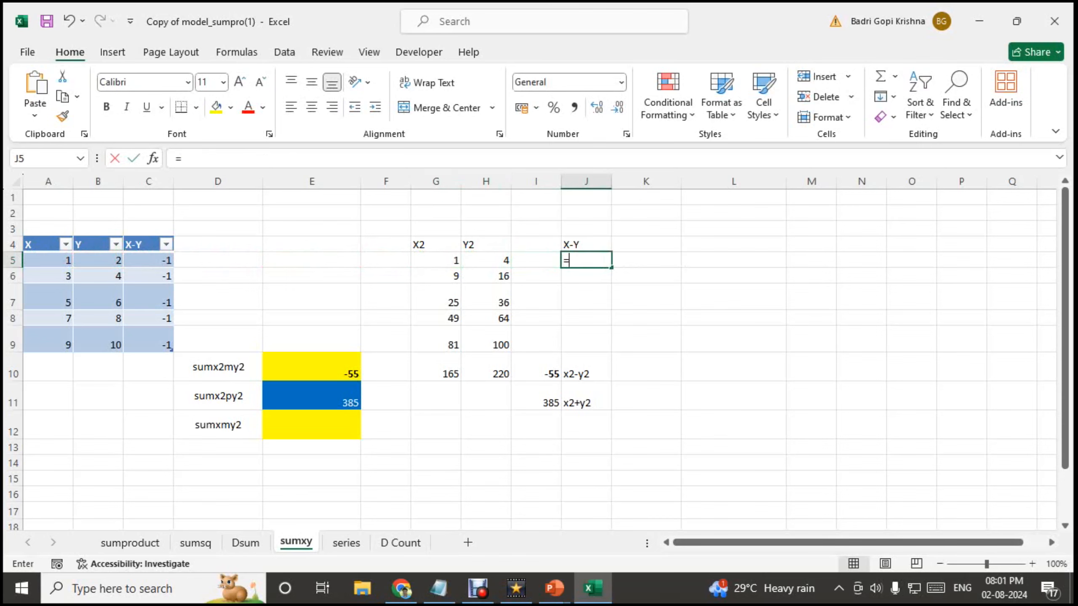
pyautogui.press('Left')
pyautogui.press('Left')
pyautogui.press('Left')
pyautogui.press('Left')
pyautogui.press('Left')
pyautogui.press('Left')
pyautogui.press('Left')
pyautogui.press('Return')
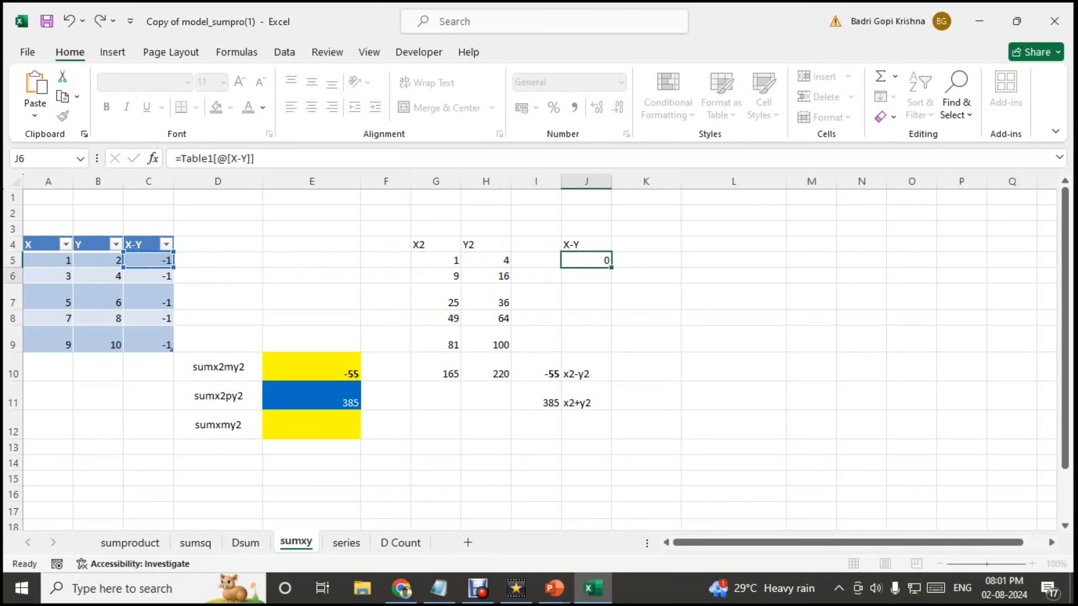
pyautogui.hotkey('shift', 'Down')
pyautogui.hotkey('shift', 'Down')
pyautogui.hotkey('shift', 'Down')
pyautogui.hotkey('shift', 'Down')
pyautogui.hotkey('shift', 'Down')
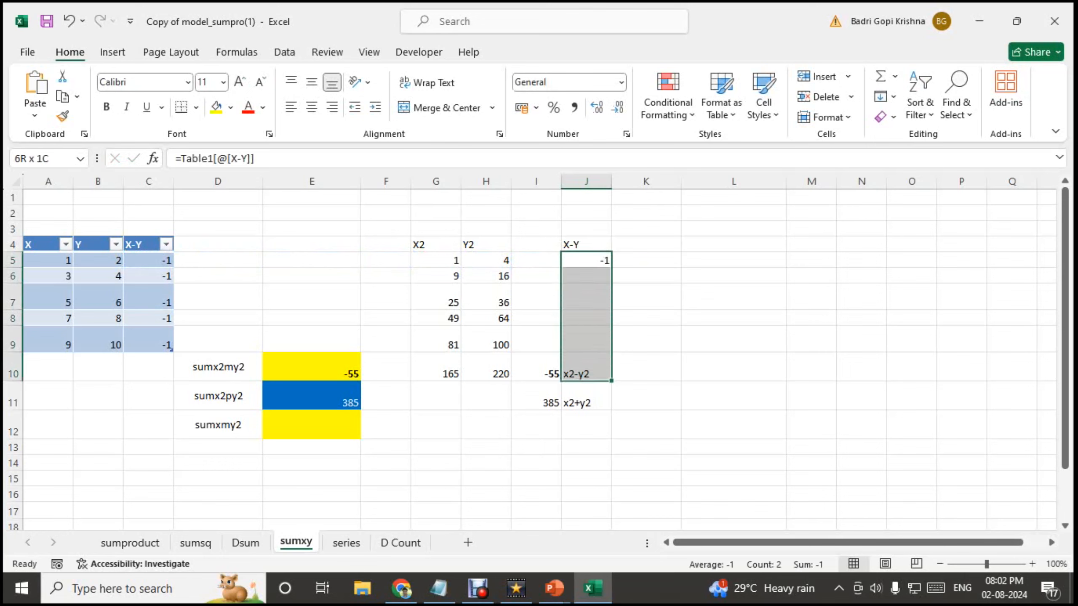
pyautogui.hotkey('shift', 'Up')
pyautogui.hotkey('ctrl', 'd')
# Add the heading x-y2 in K4 for the squared differences.
pyautogui.press('Up')
pyautogui.press('Right')
pyautogui.write('x-y')
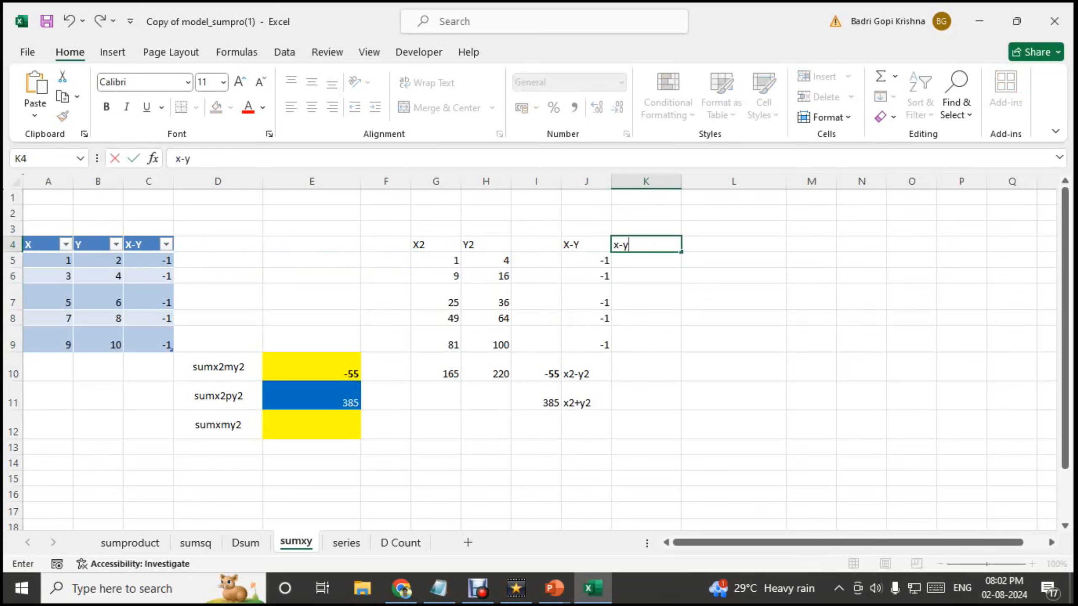
pyautogui.write('2')
pyautogui.press('Return')
# Square the X-Y difference in K5 with =J5*J5 and fill the formula down through K9.
pyautogui.write('=')
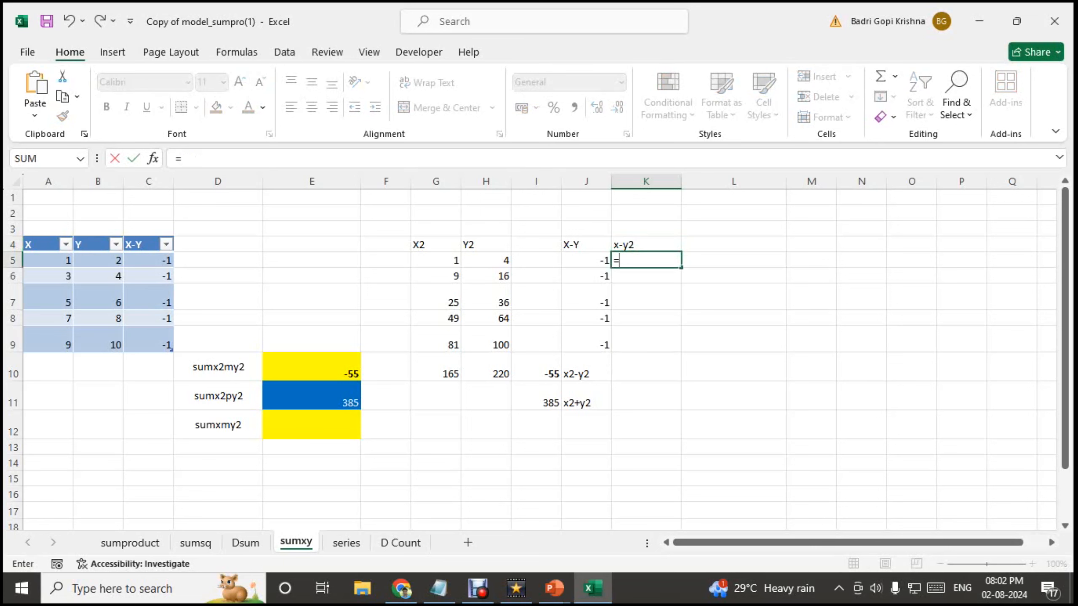
pyautogui.press('Left')
pyautogui.write('*')
pyautogui.press('Left')
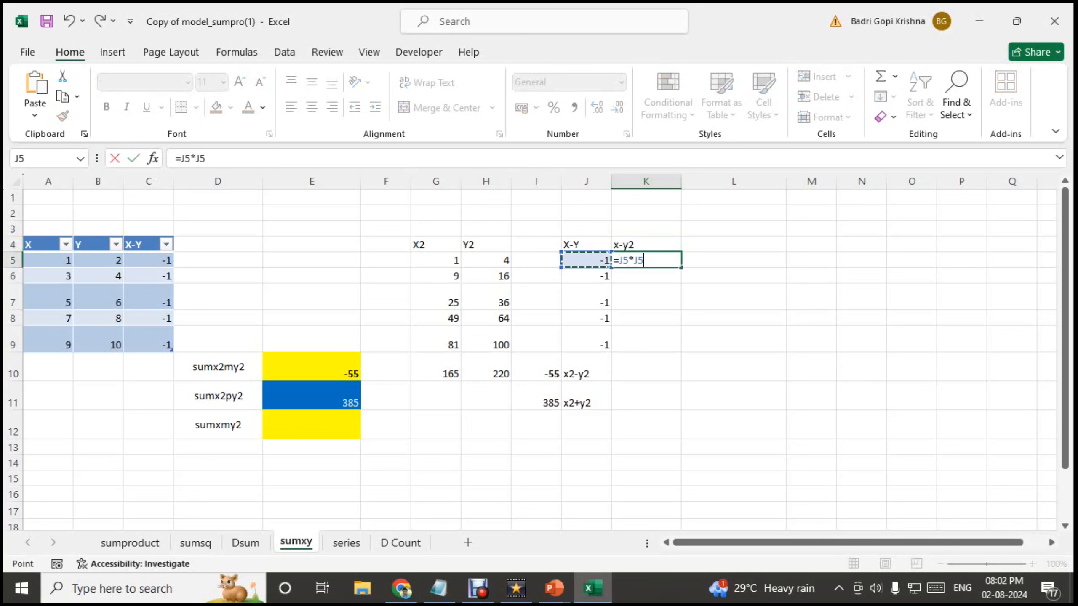
pyautogui.press('Return')
pyautogui.press('Up')
pyautogui.hotkey('shift', 'Down')
pyautogui.hotkey('shift', 'Down')
pyautogui.hotkey('shift', 'Down')
pyautogui.hotkey('shift', 'Down')
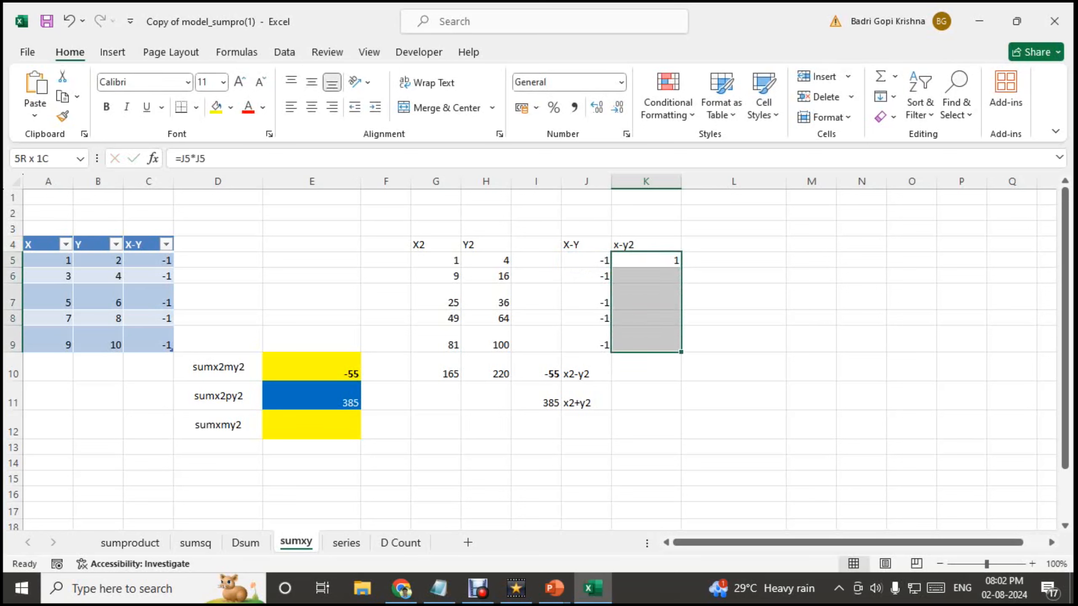
pyautogui.hotkey('ctrl', 'd')
# Total the squared differences in K10 with =SUM(K5:K9).
pyautogui.press('Down')
pyautogui.press('Down')
pyautogui.press('Down')
pyautogui.press('Down')
pyautogui.press('Down')
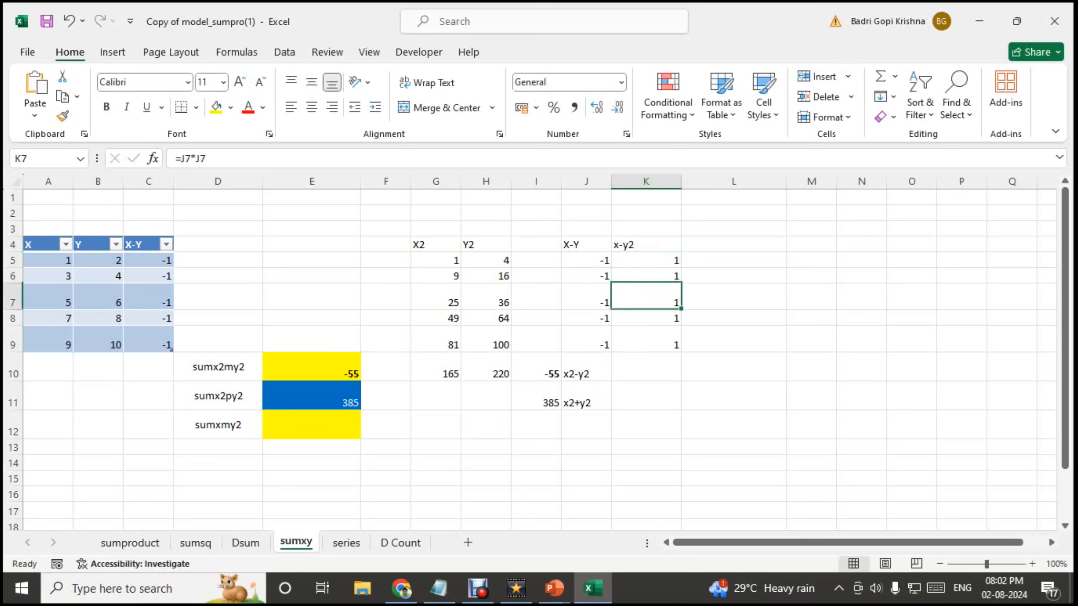
pyautogui.write('=sum(K5:K9)')
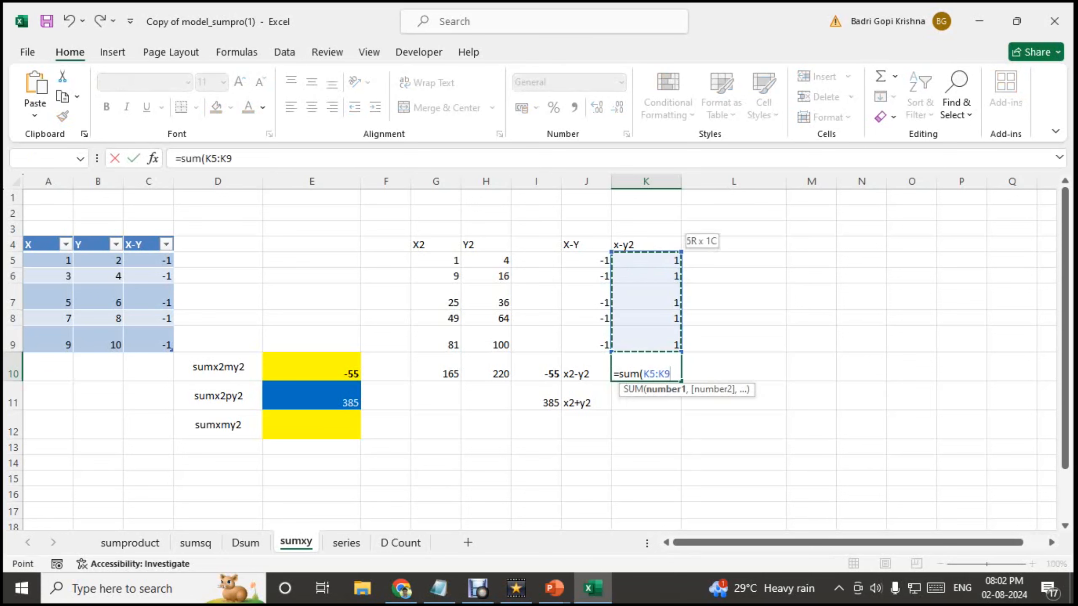
pyautogui.press('Return')
# Examine the squaring formulas in column K and the sum formula in K10.
pyautogui.press('Up')
pyautogui.press('Up')
pyautogui.press('Up')
pyautogui.press('Up')
pyautogui.press('Up')
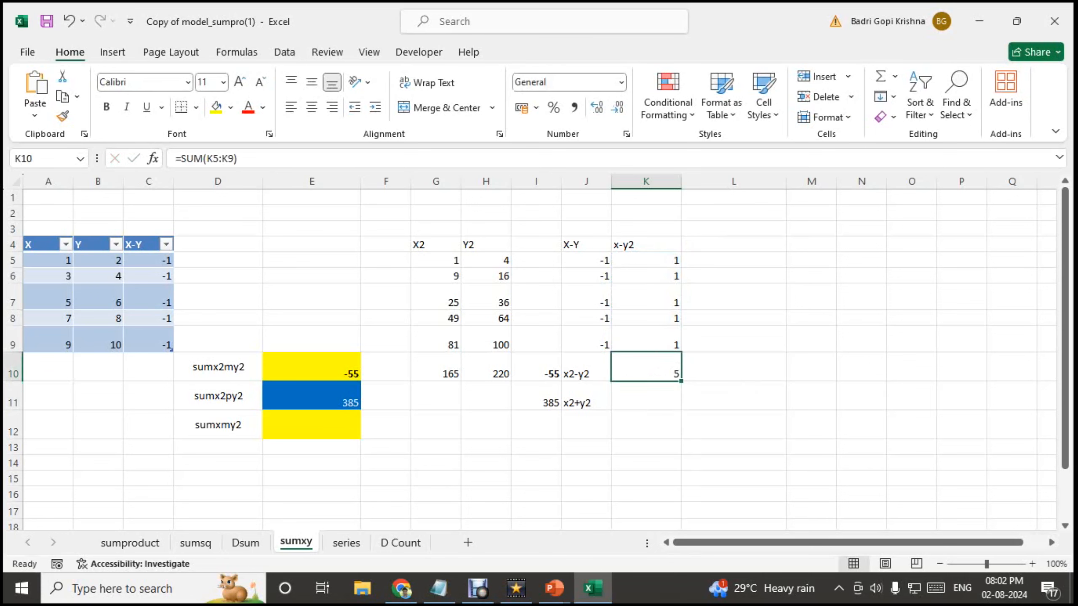
pyautogui.press('Up')
pyautogui.press('Down')
pyautogui.press('Down')
pyautogui.press('Down')
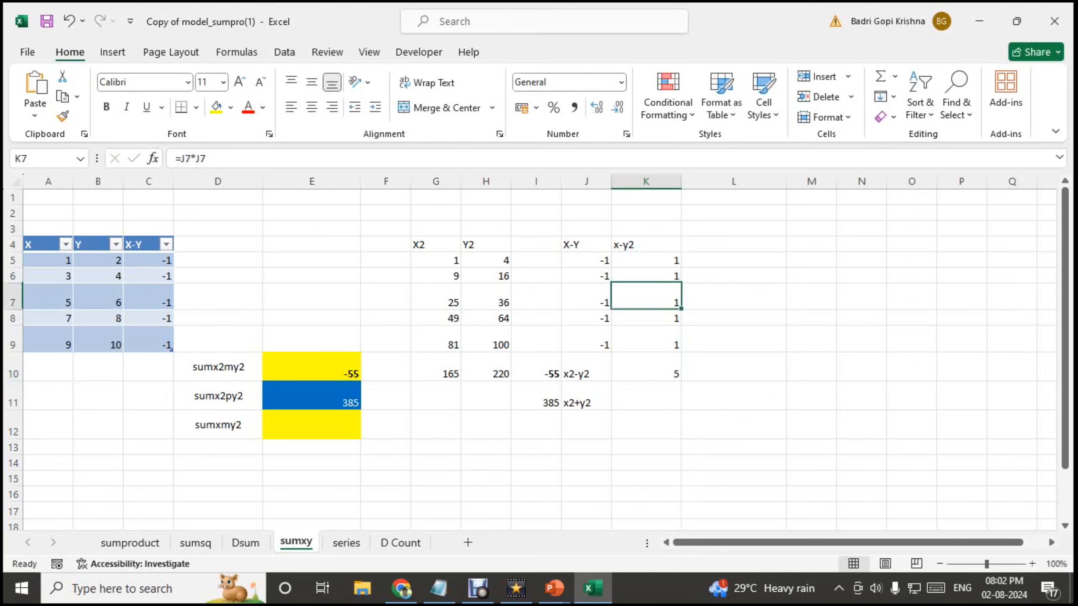
pyautogui.press('Down')
pyautogui.press('Down')
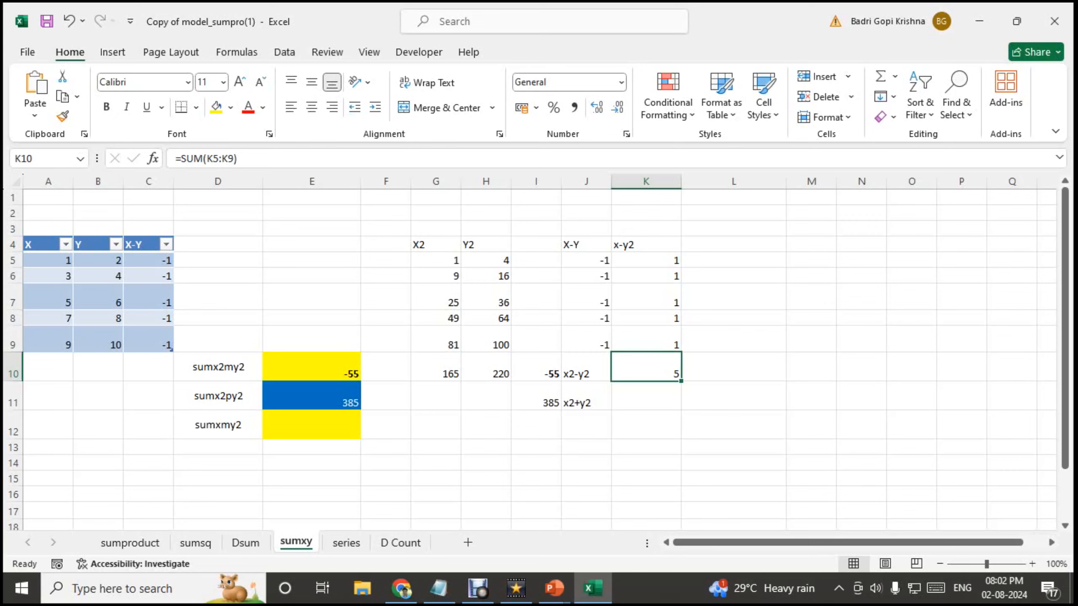
# Compare the table's X-Y values with the squared differences in K5:K9 and their total in K10.
pyautogui.moveTo(148, 260); pyautogui.dragTo(149, 344)
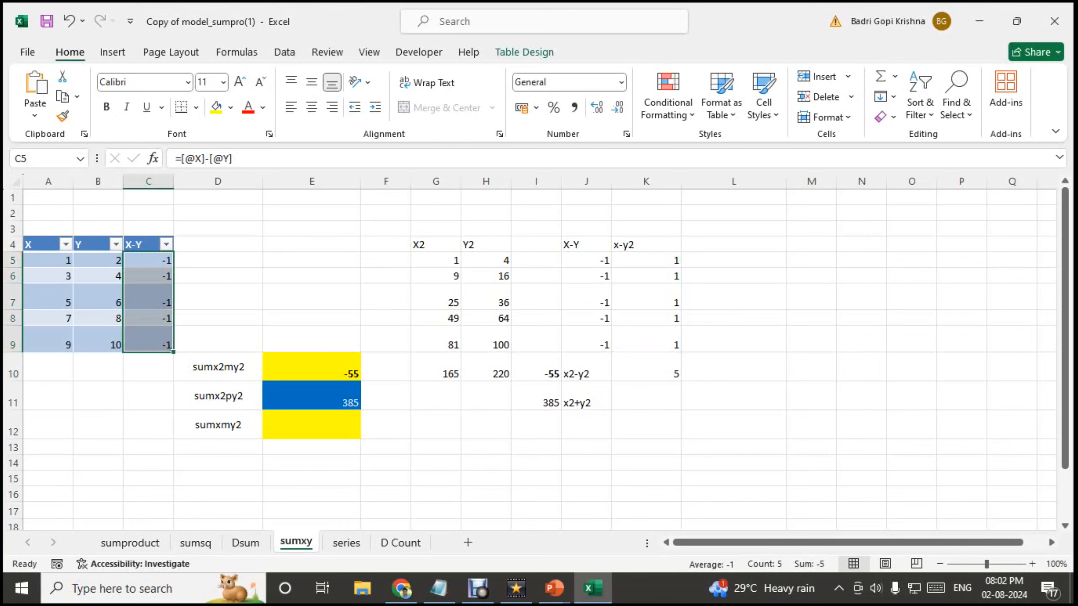
pyautogui.moveTo(646, 260); pyautogui.dragTo(646, 345)
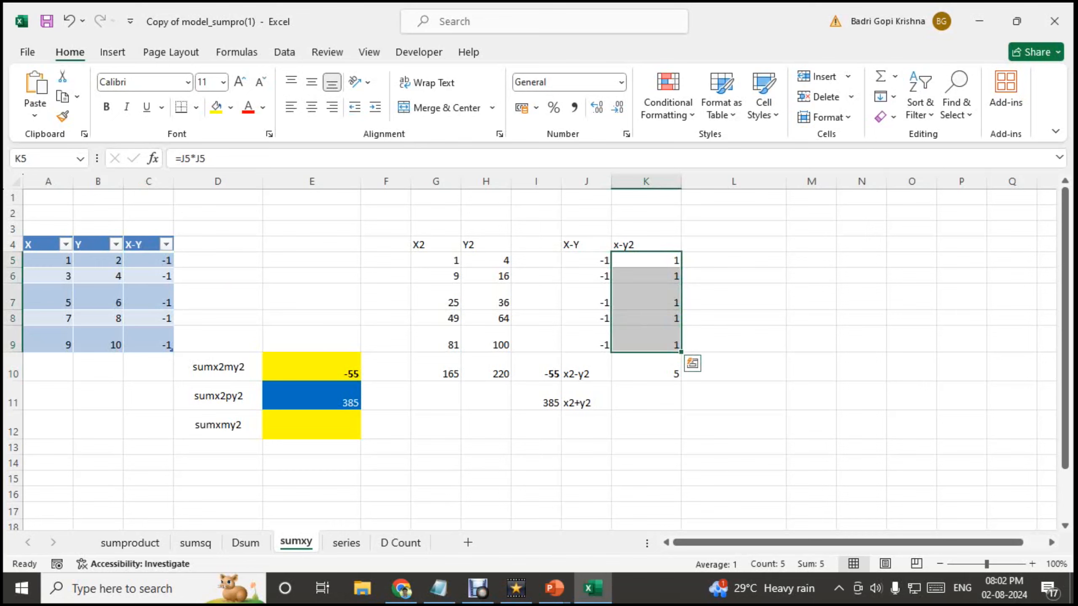
pyautogui.moveTo(646, 260); pyautogui.dragTo(646, 343)
pyautogui.click(734, 318)
pyautogui.click(646, 367)
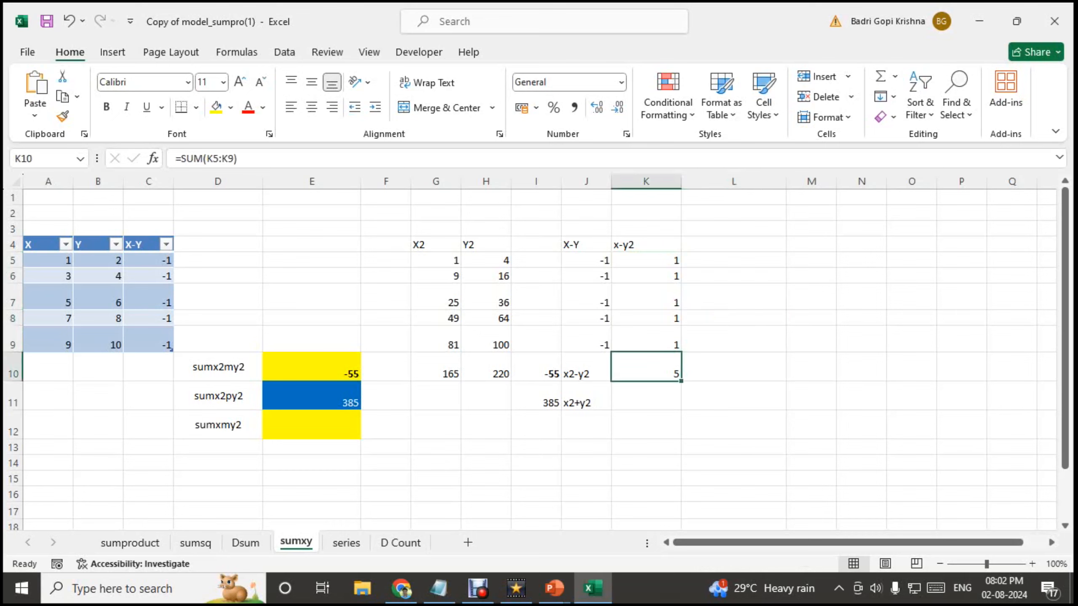
pyautogui.moveTo(646, 260); pyautogui.dragTo(646, 344)
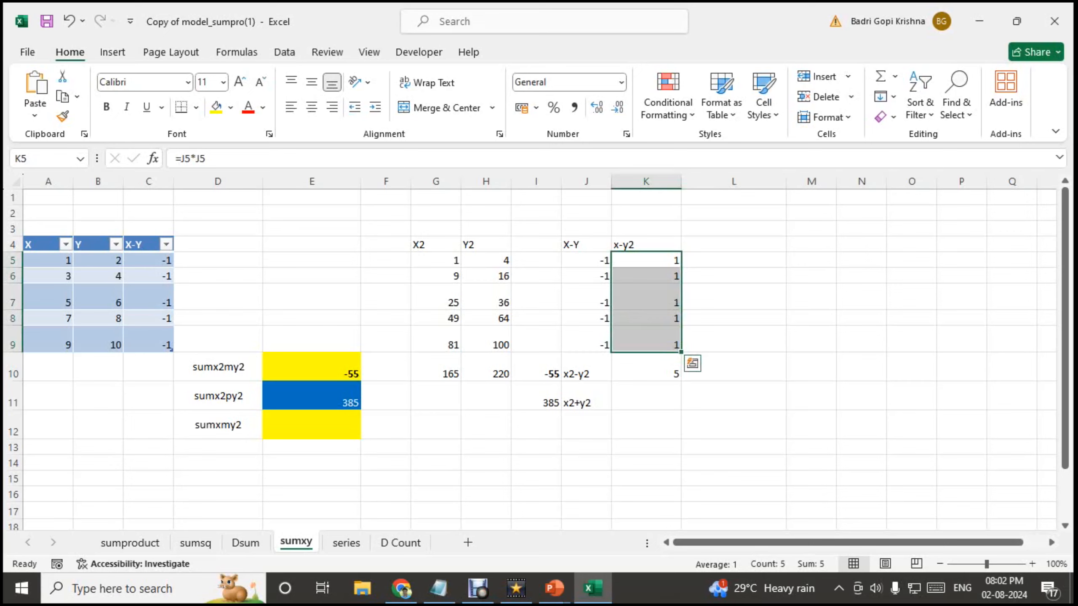
pyautogui.click(733, 317)
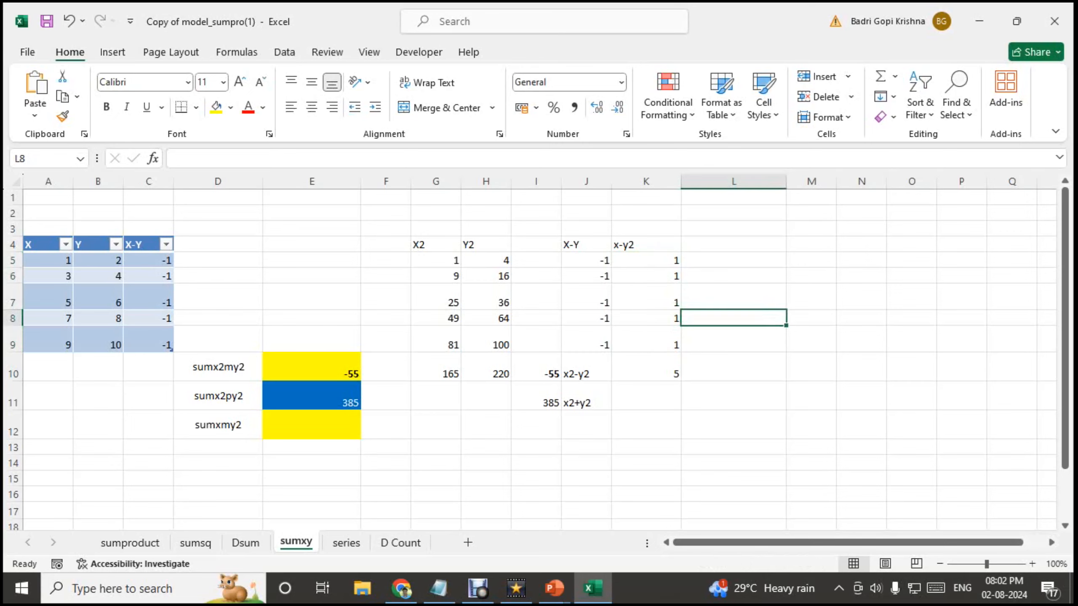
# Calculate the sum of squared differences in E12 with =SUMXMY2(Table1[X],Table1[Y]).
pyautogui.click(311, 425)
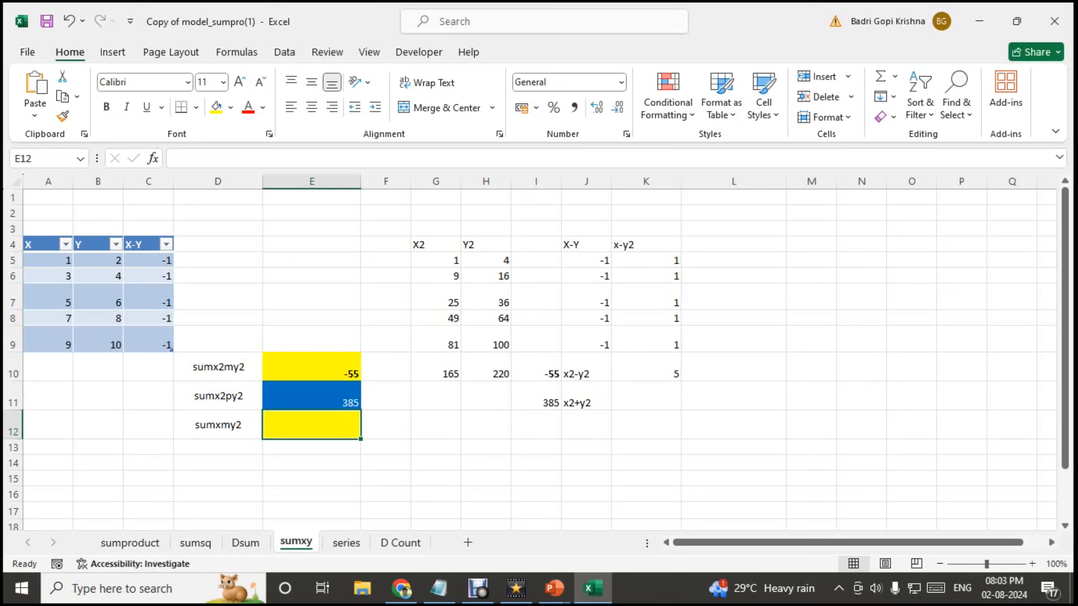
pyautogui.moveTo(50, 260); pyautogui.dragTo(101, 341)
pyautogui.click(312, 425)
pyautogui.write('=sum')
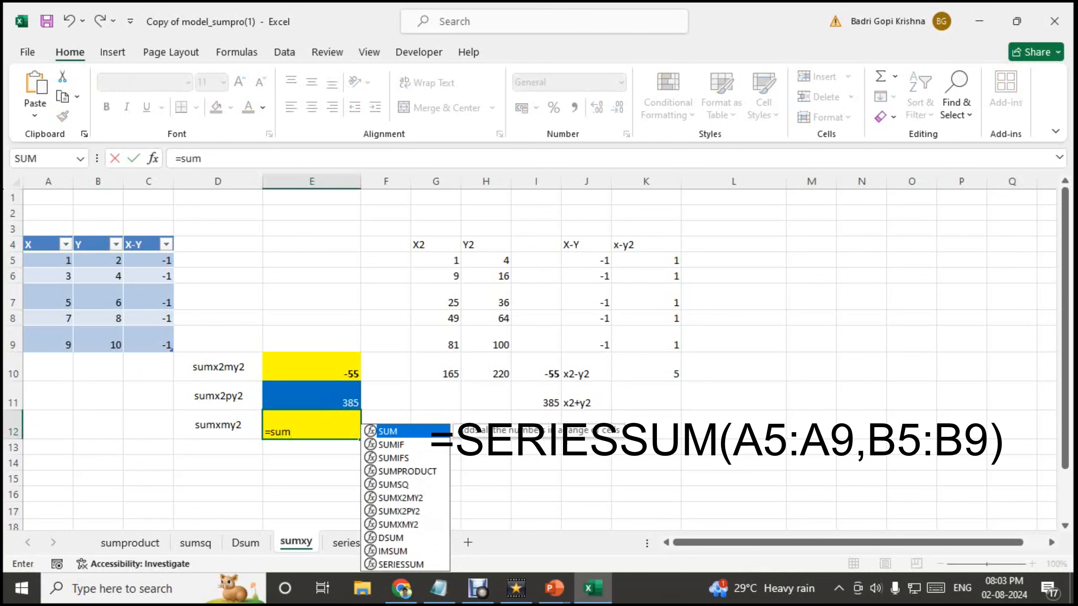
pyautogui.write('x')
pyautogui.press('Down')
pyautogui.press('Down')
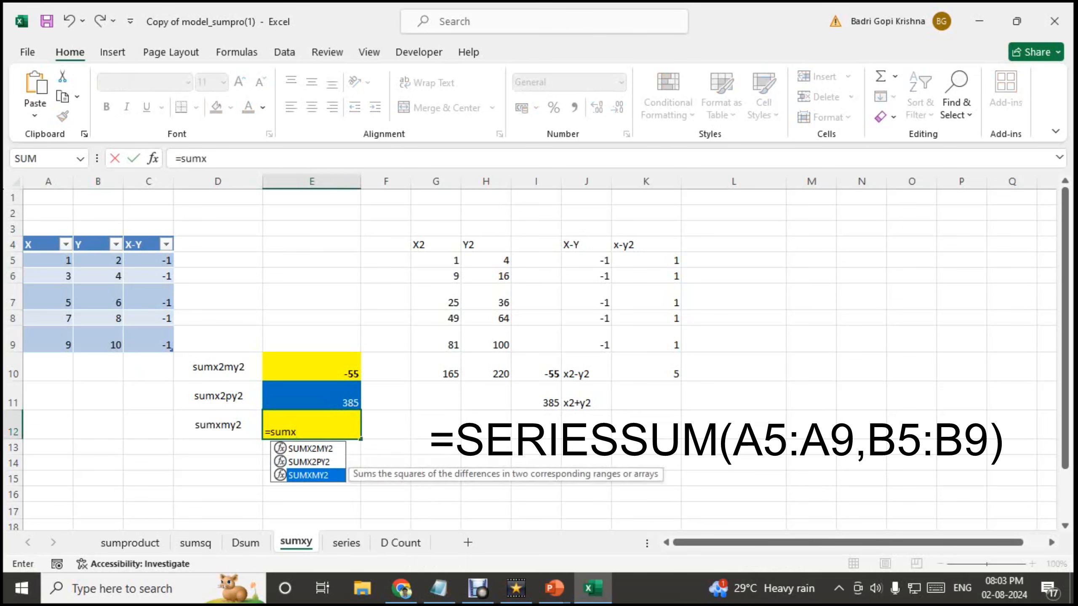
pyautogui.press('Tab')
pyautogui.write('(')
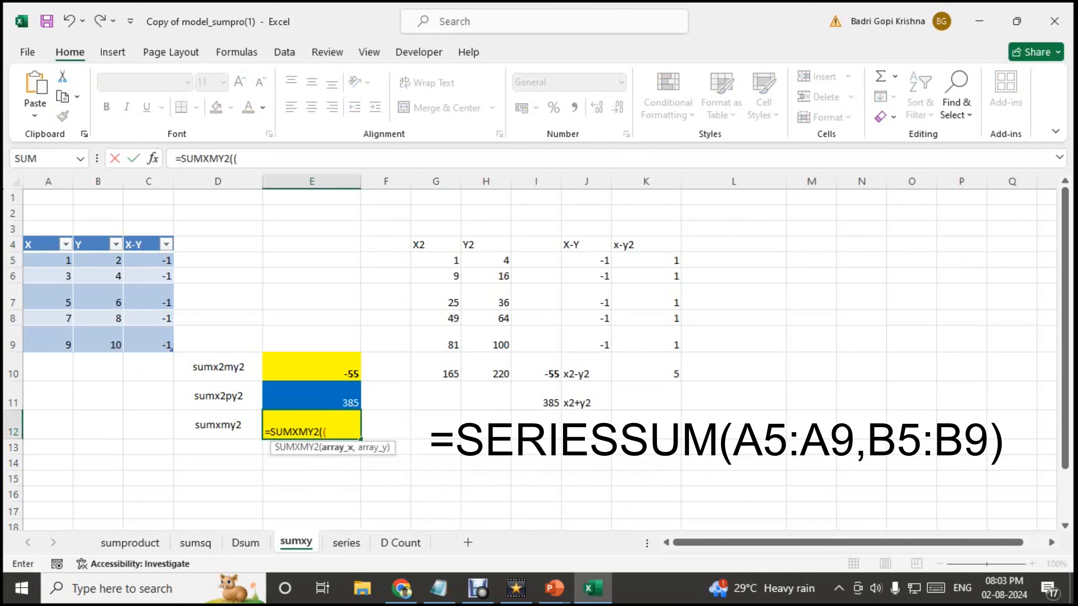
pyautogui.press('BackSpace')
pyautogui.moveTo(48, 260); pyautogui.dragTo(63, 345)
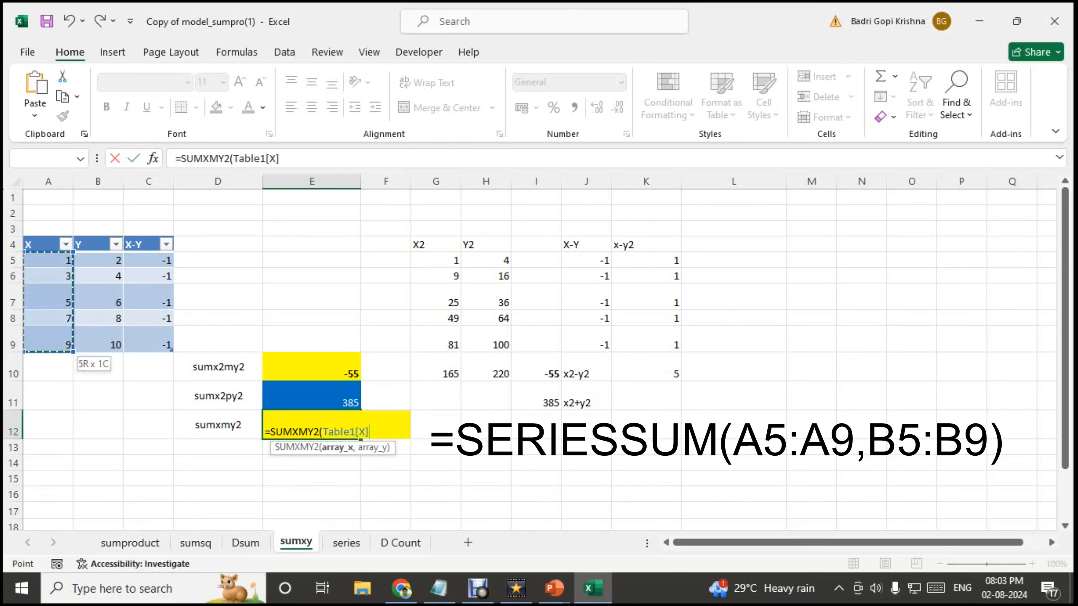
pyautogui.write(',')
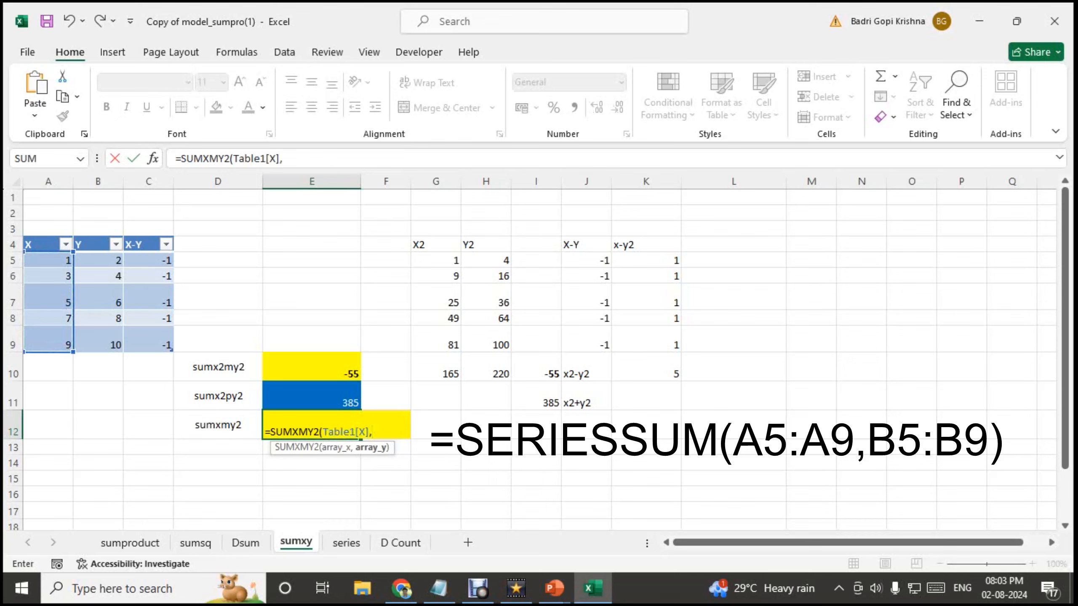
pyautogui.click(98, 261)
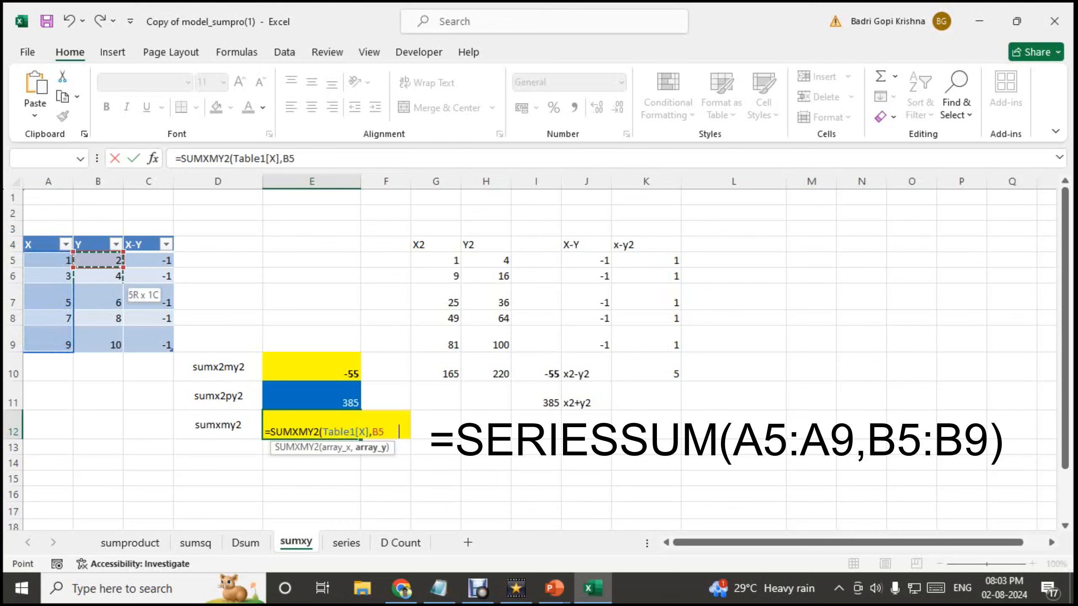
pyautogui.moveTo(114, 280); pyautogui.dragTo(112, 344)
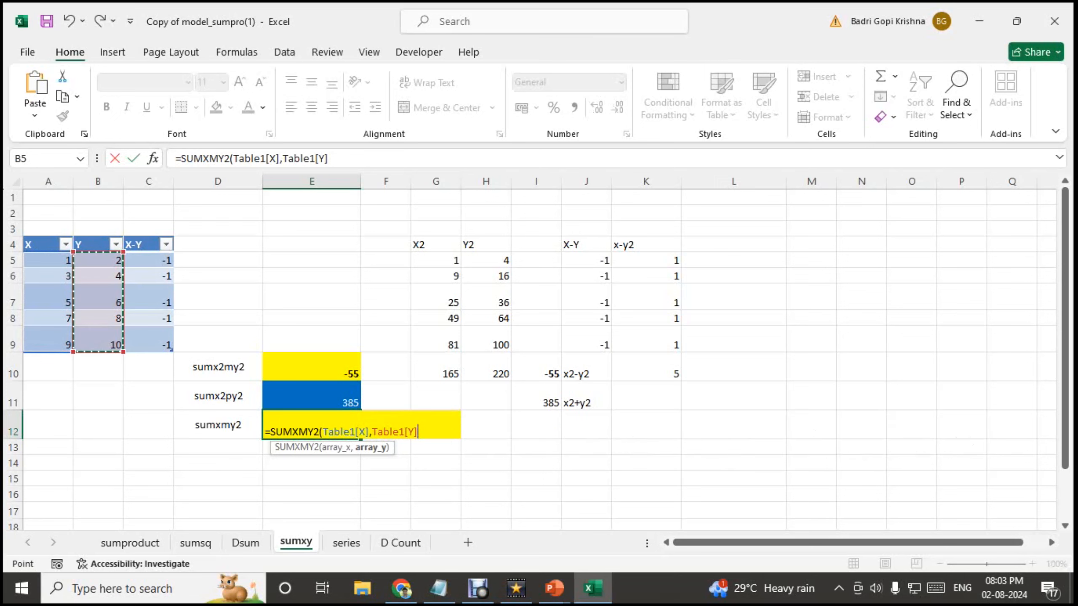
pyautogui.write(')')
pyautogui.press('Return')
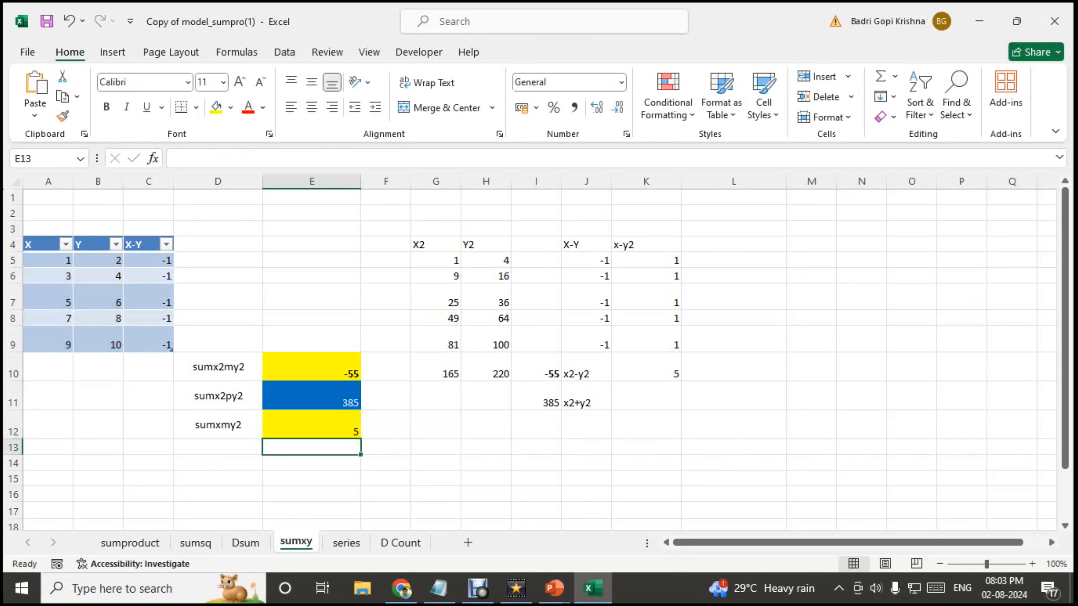
# Compare the SUMXMY2 result in E12 with the X-Y differences, their squares in K5:K9 and the total in K10.
pyautogui.click(311, 424)
pyautogui.click(646, 367)
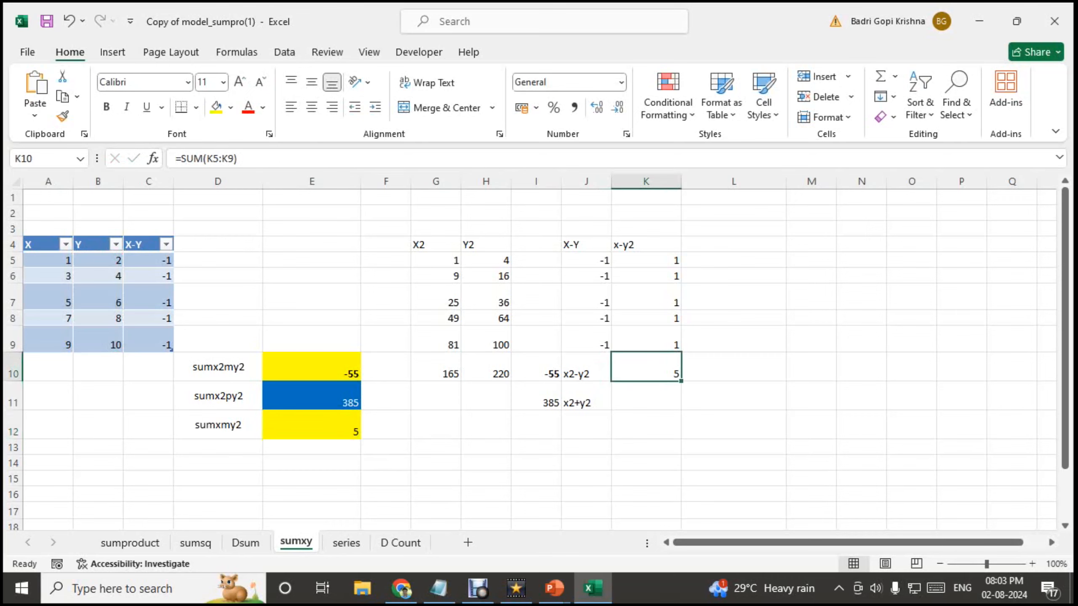
pyautogui.click(312, 425)
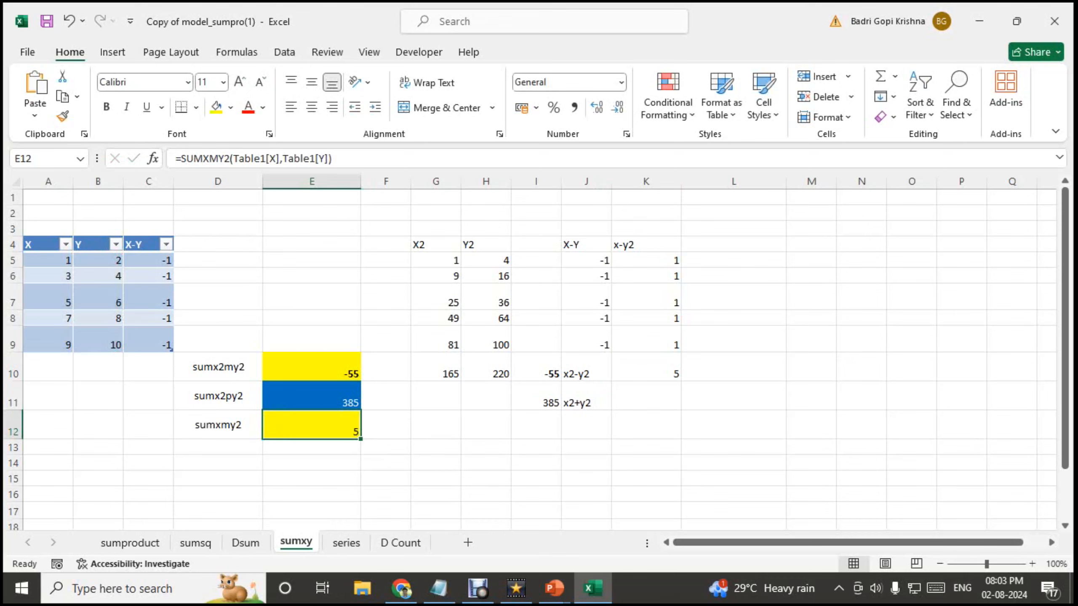
pyautogui.click(436, 395)
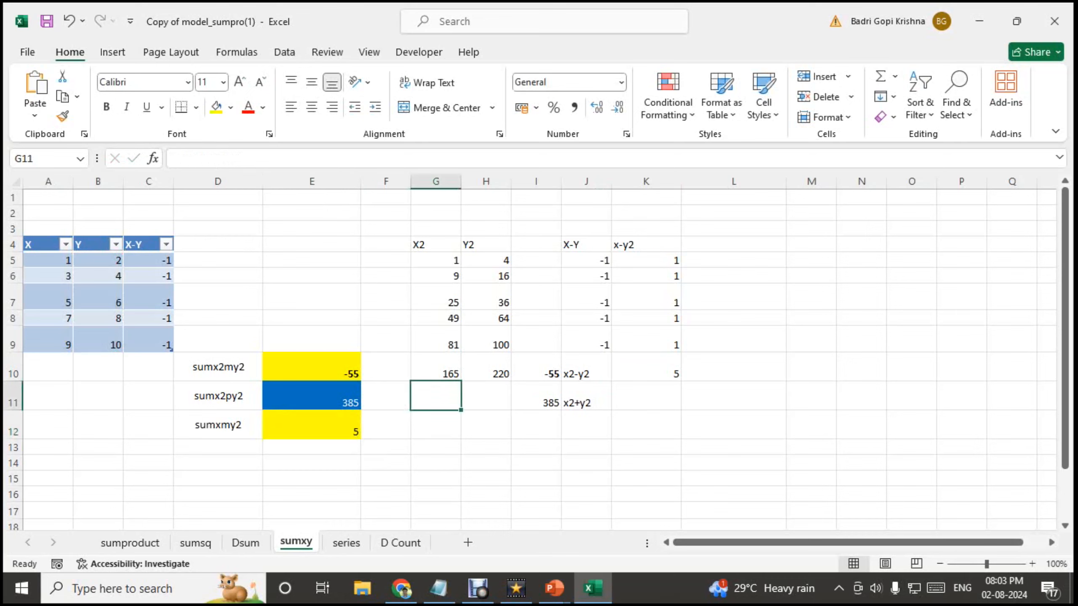
pyautogui.moveTo(153, 260); pyautogui.dragTo(157, 344)
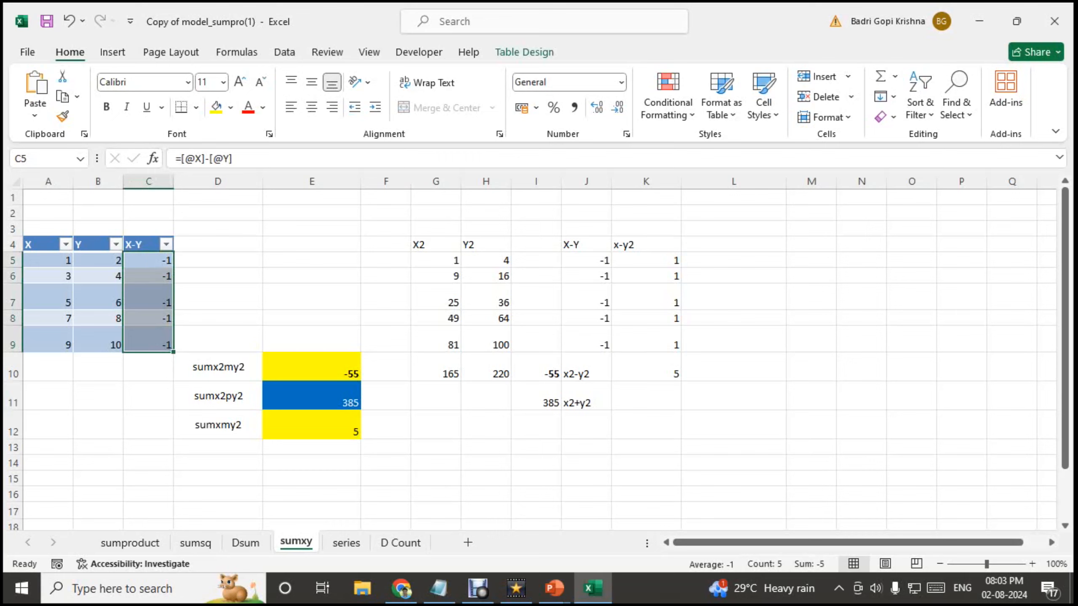
pyautogui.moveTo(649, 260); pyautogui.dragTo(650, 345)
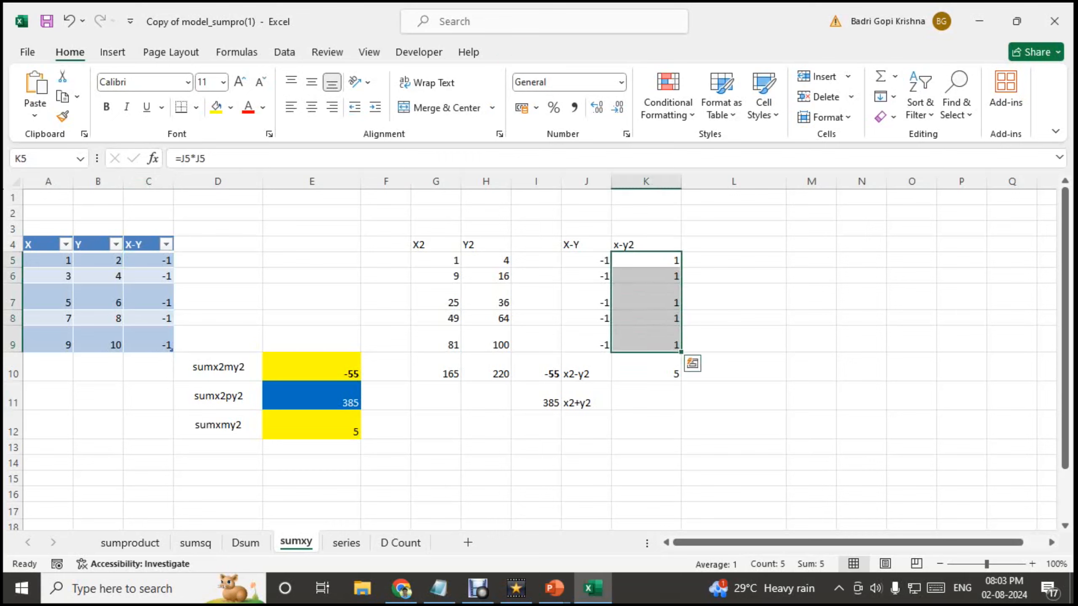
pyautogui.click(646, 368)
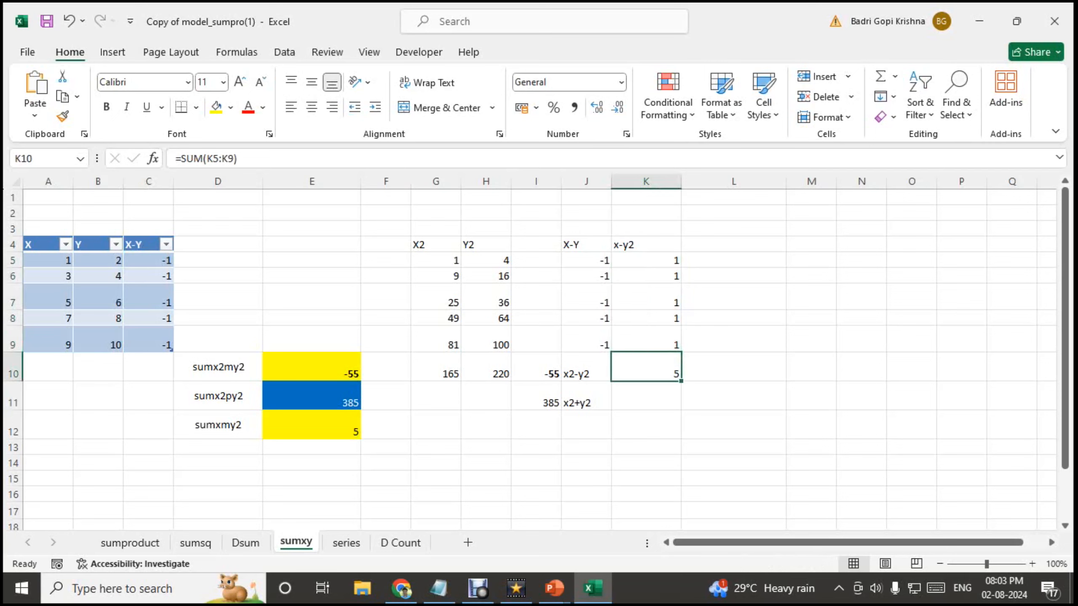
# Inspect the array_x and array_y arguments of the SUMXMY2 formula in E12, leaving the formula as is.
pyautogui.doubleClick(301, 430)
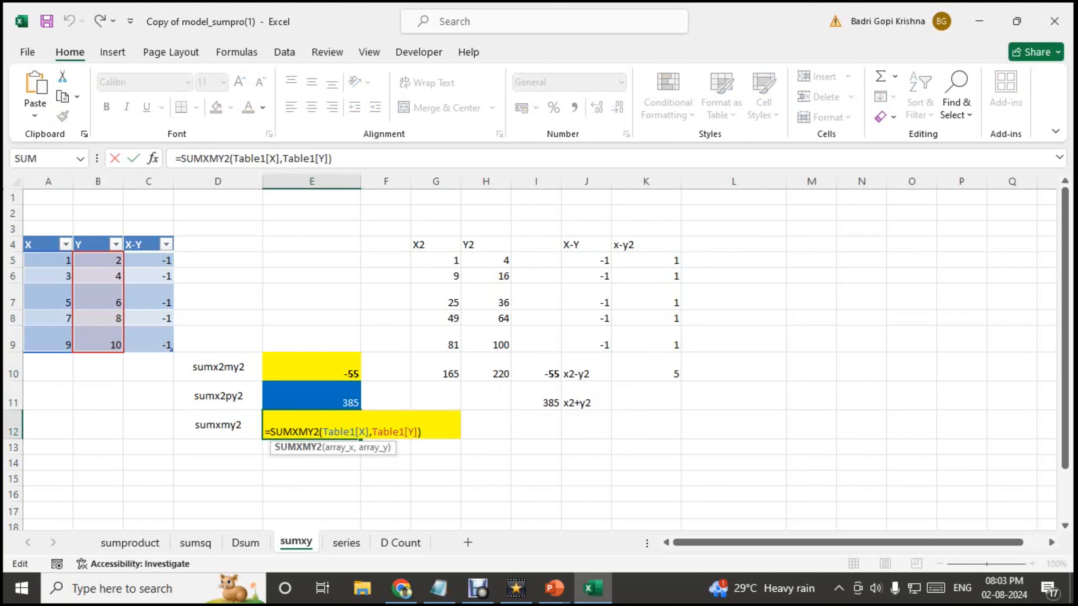
pyautogui.click(344, 432)
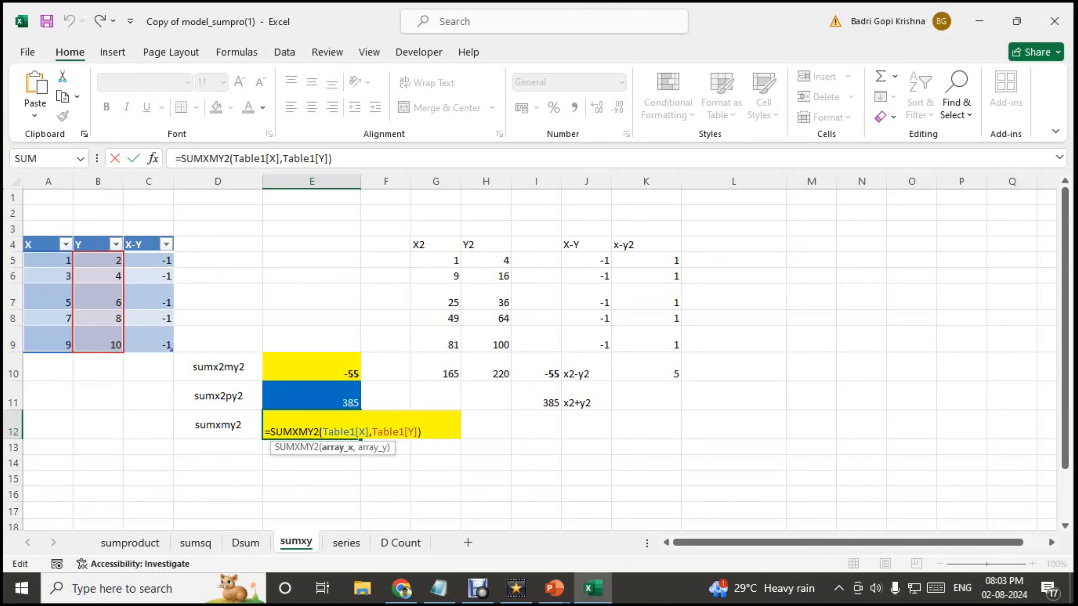
pyautogui.click(399, 433)
pyautogui.click(417, 433)
pyautogui.press('Return')
# Review the SUMX2MY2, SUMX2PY2 and SUMXMY2 formulas in E10:E12 one after another.
pyautogui.press('Up')
pyautogui.press('Up')
pyautogui.press('Up')
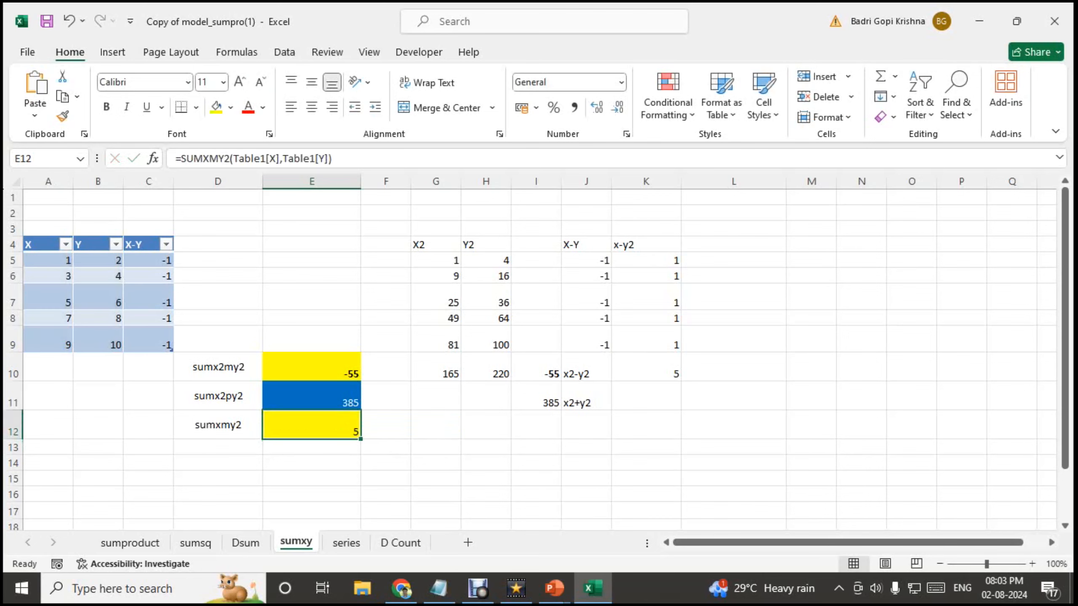
pyautogui.press('Down')
pyautogui.press('Down')
pyautogui.press('Down')
pyautogui.press('Up')
pyautogui.press('Up')
pyautogui.press('Up')
pyautogui.press('Down')
pyautogui.press('Down')
pyautogui.press('Up')
pyautogui.press('Down')
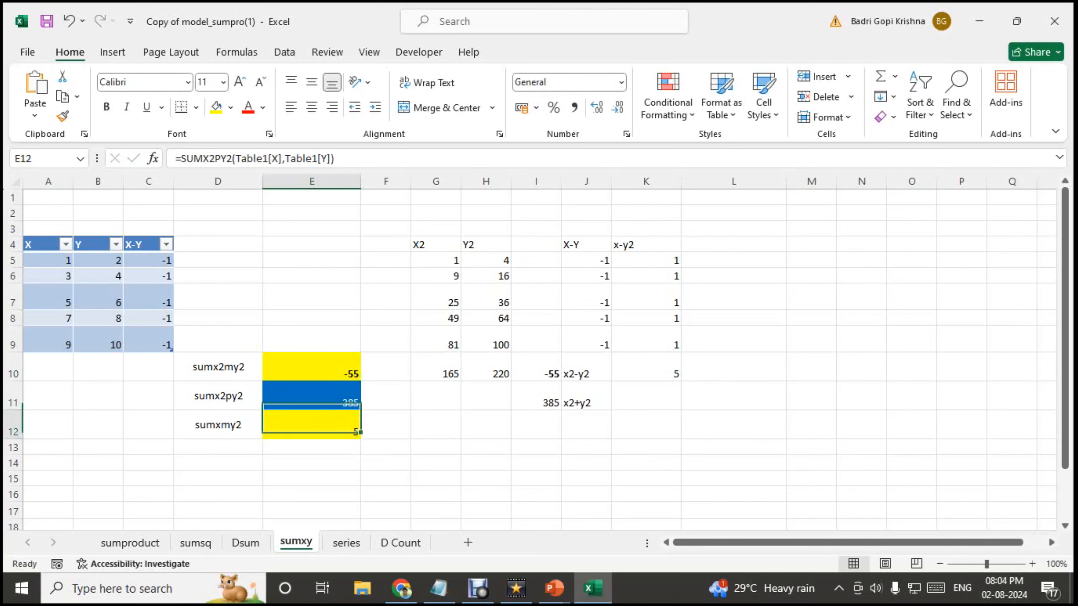
pyautogui.press('Up')
pyautogui.press('Up')
pyautogui.press('Up')
pyautogui.press('Down')
pyautogui.press('Down')
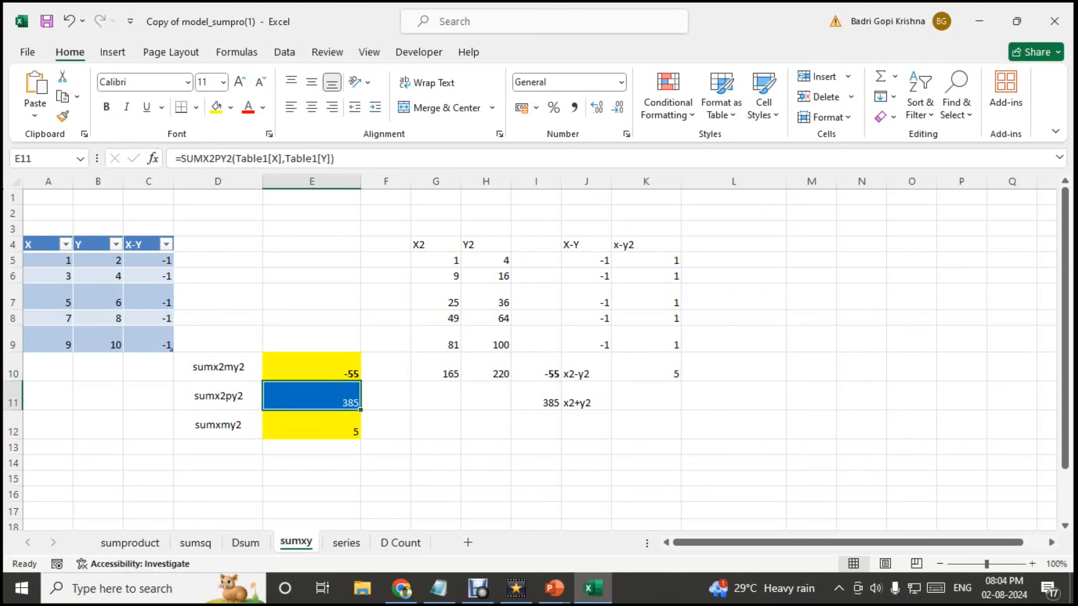
pyautogui.press('Up')
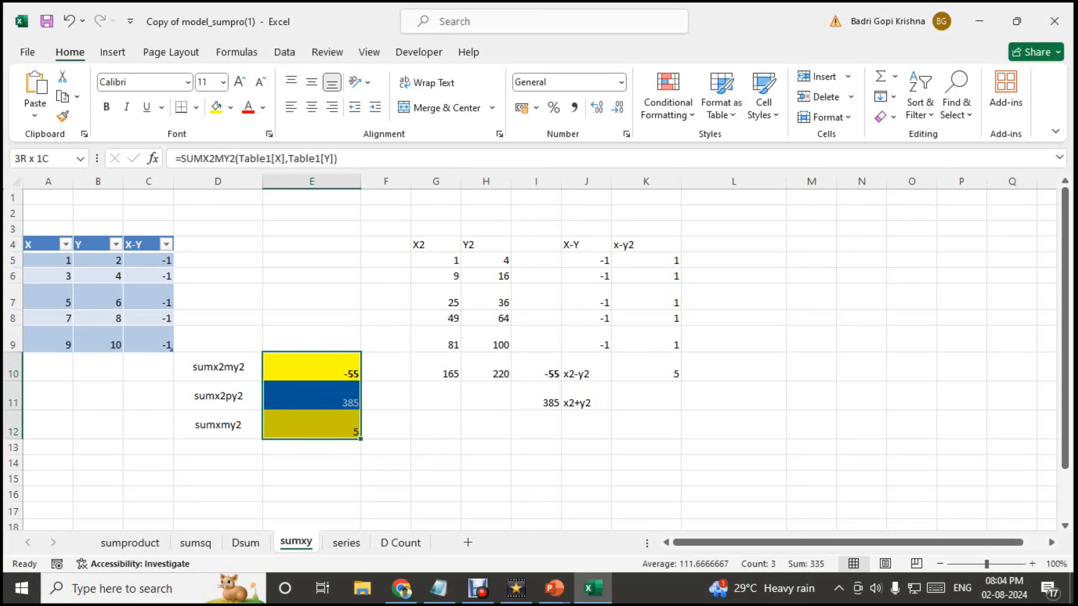
pyautogui.click(486, 462)
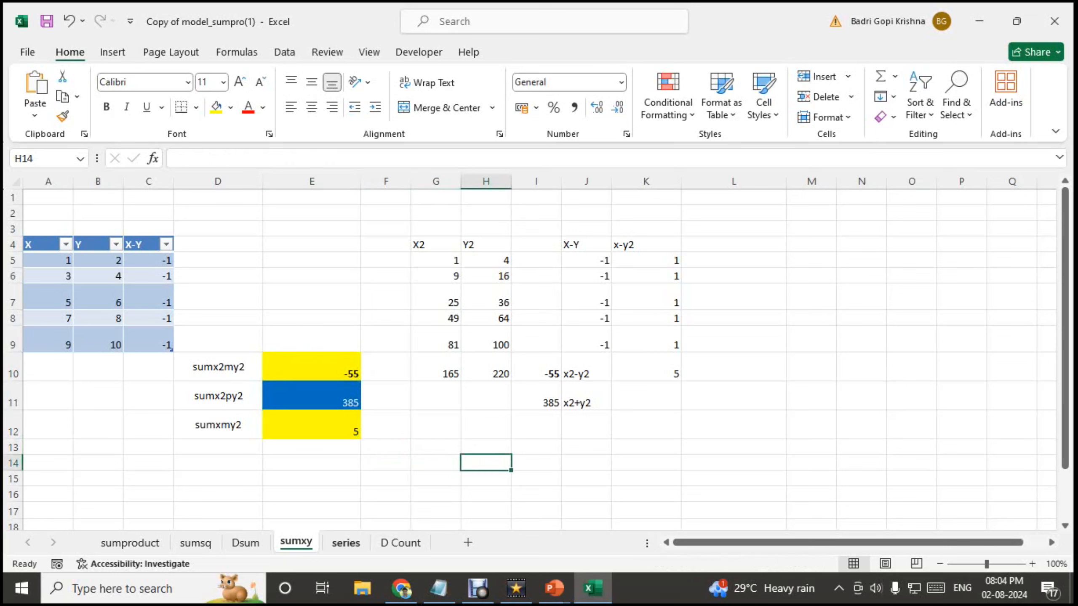
# Open the series sheet and enter x=2 in C2 above the series expression.
pyautogui.click(346, 542)
pyautogui.click(397, 352)
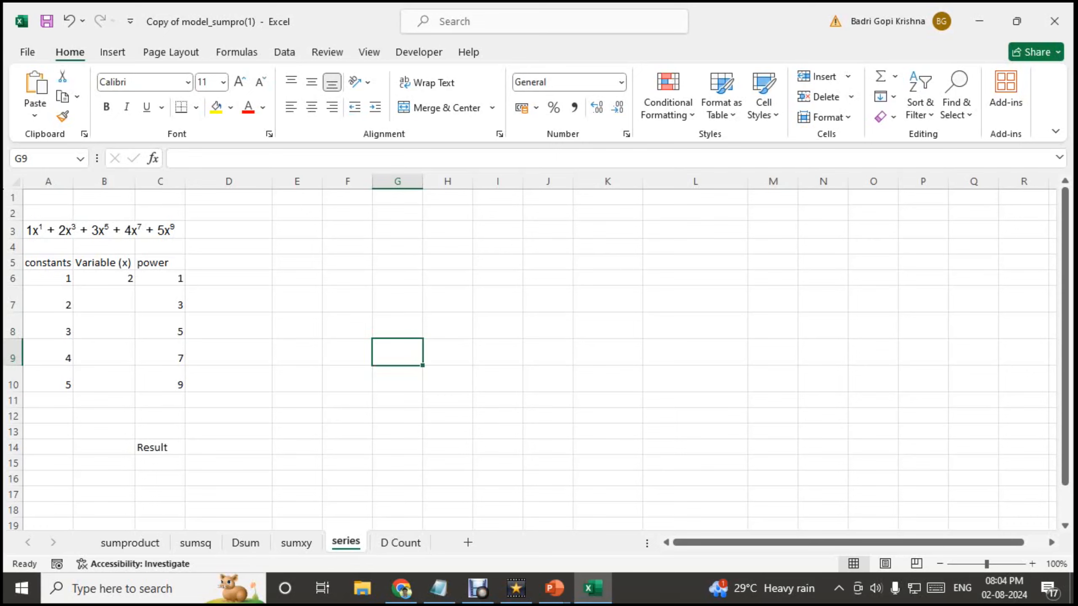
pyautogui.click(48, 230)
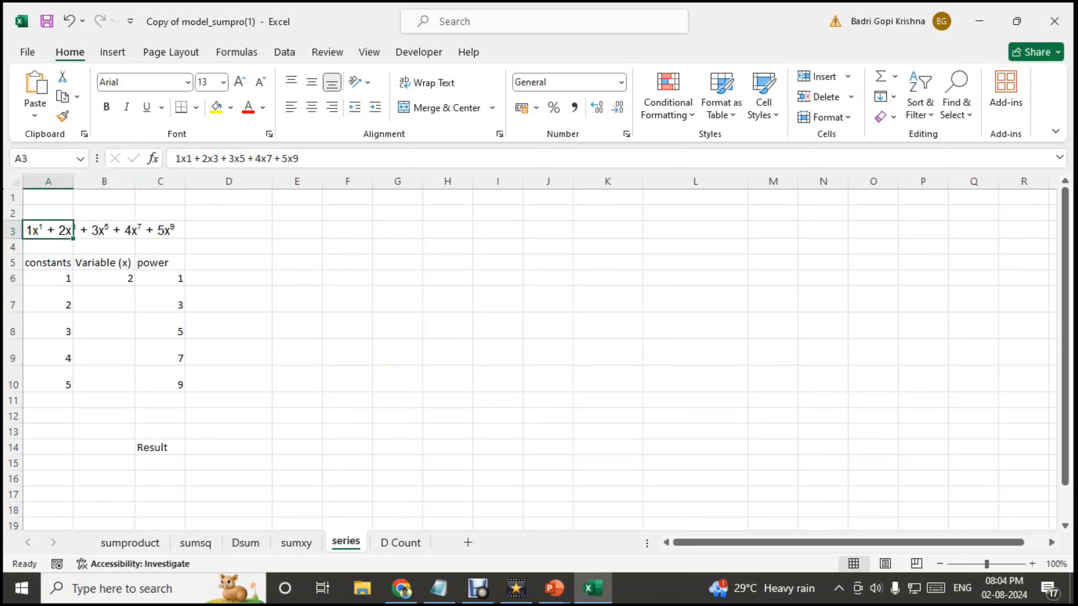
pyautogui.click(548, 400)
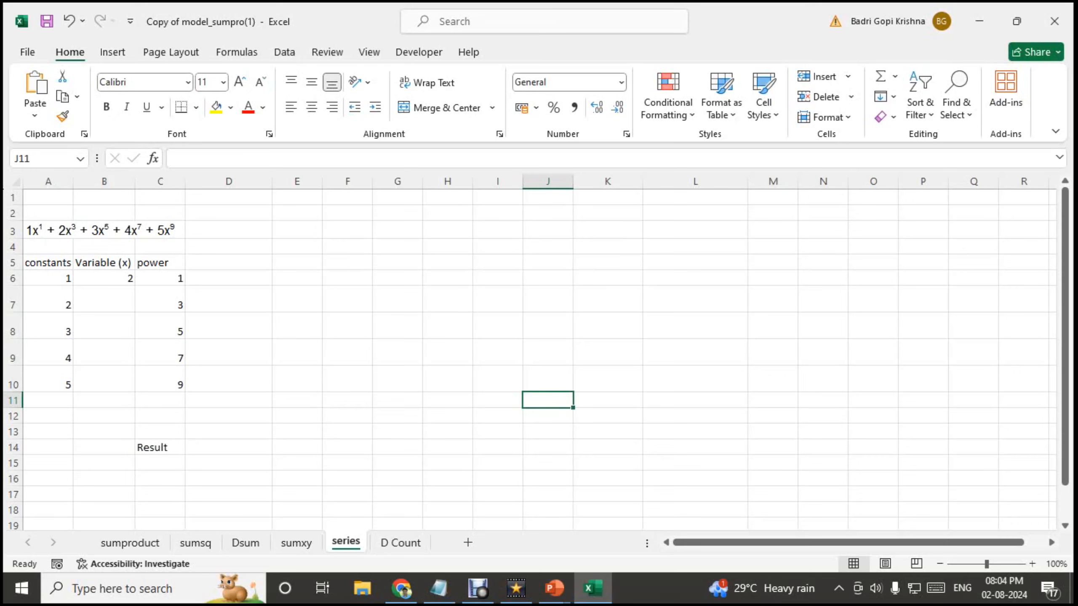
pyautogui.click(104, 279)
pyautogui.click(160, 213)
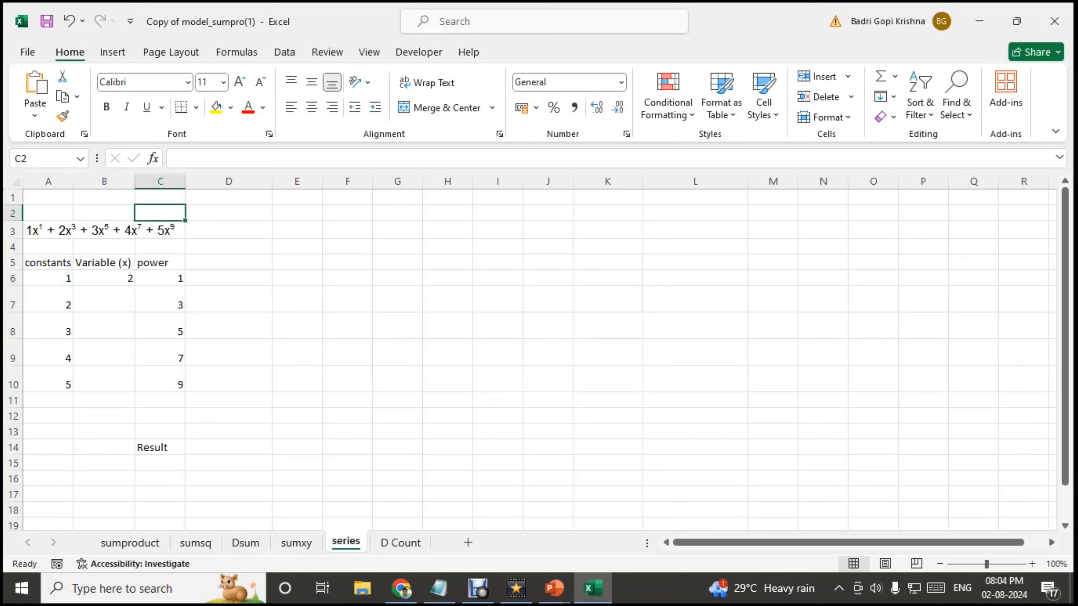
pyautogui.write('x=2')
pyautogui.press('Return')
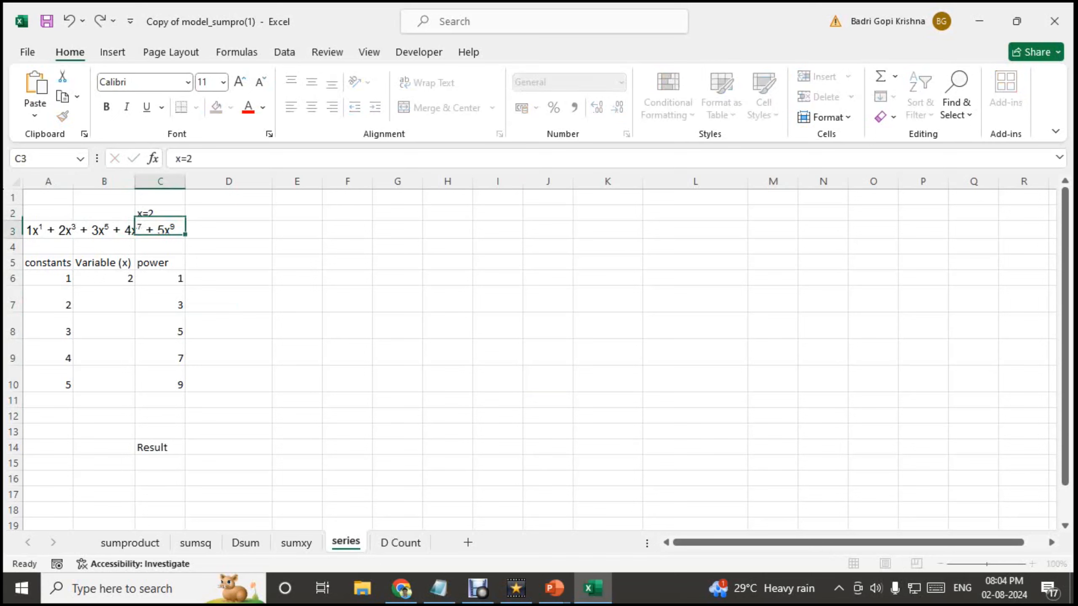
pyautogui.click(347, 247)
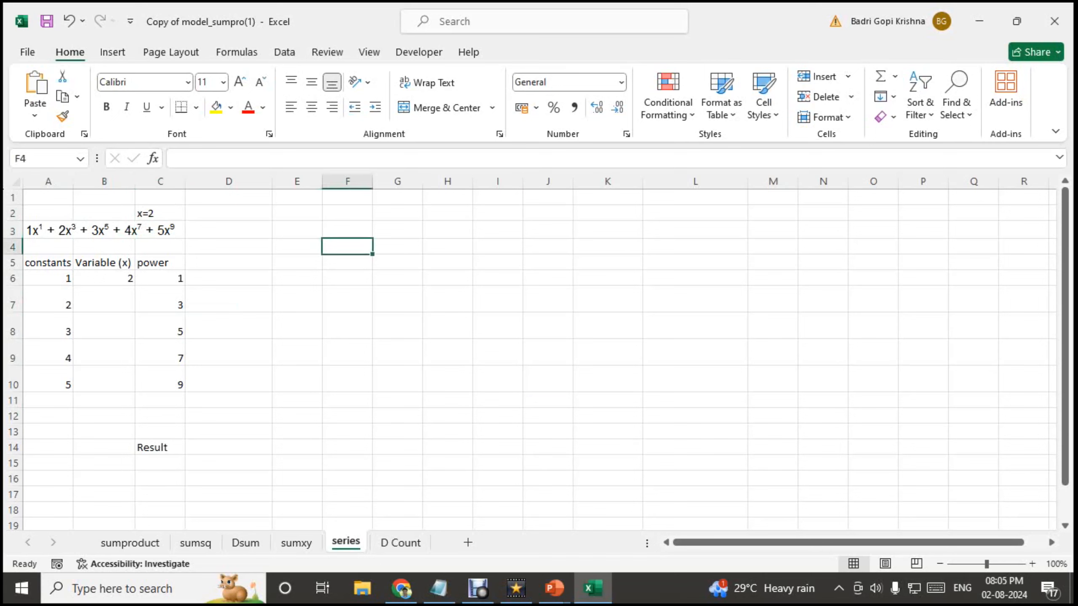
# Examine the series expression in row 3 and match its coefficients with the constants in A6:A10.
pyautogui.moveTo(48, 231); pyautogui.dragTo(161, 230)
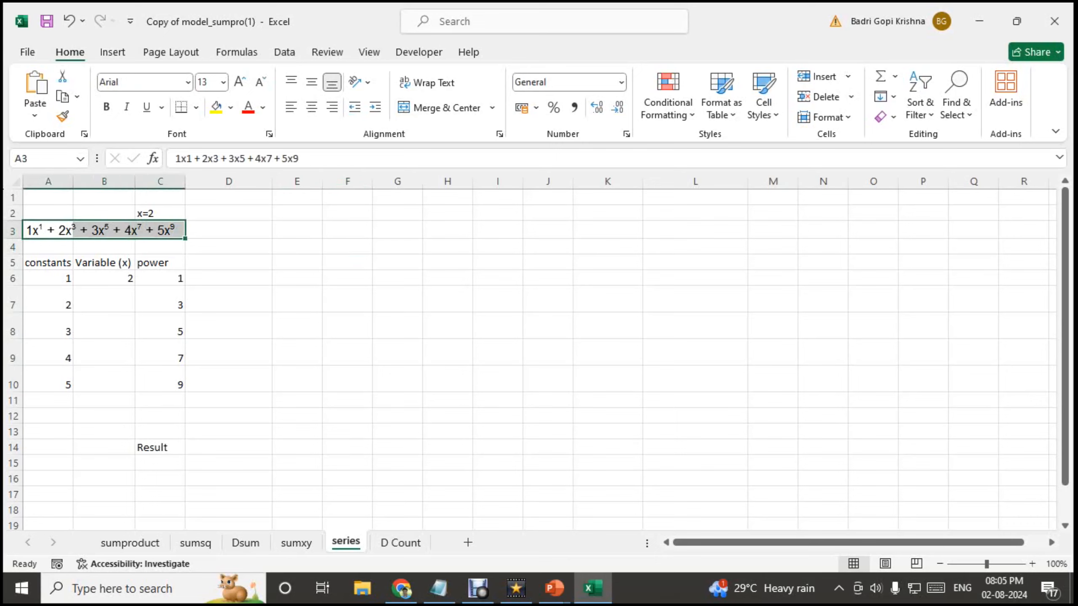
pyautogui.click(498, 277)
pyautogui.click(447, 326)
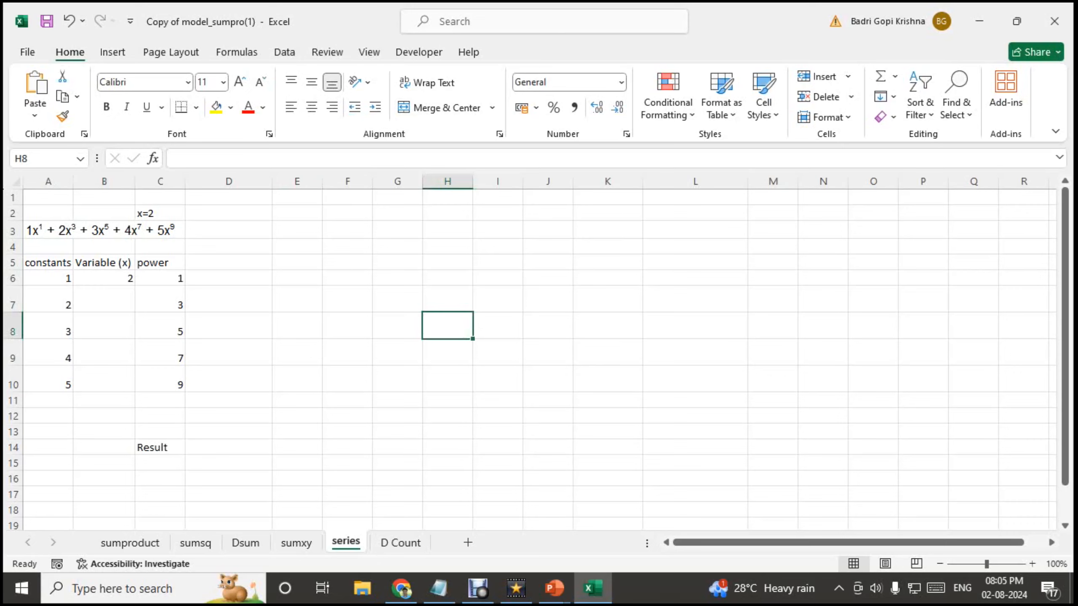
pyautogui.click(347, 262)
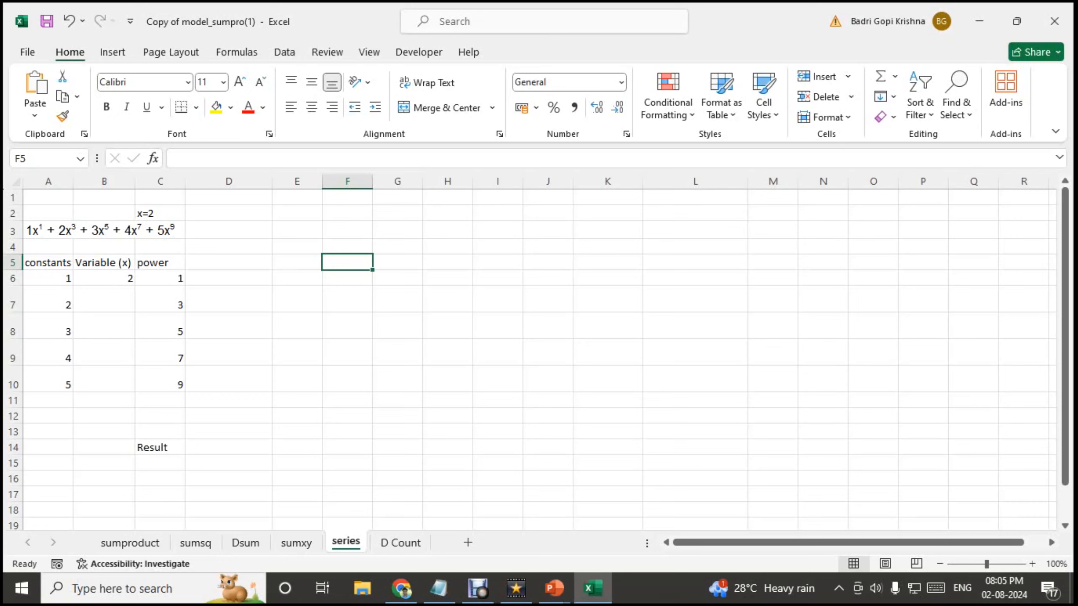
pyautogui.click(397, 279)
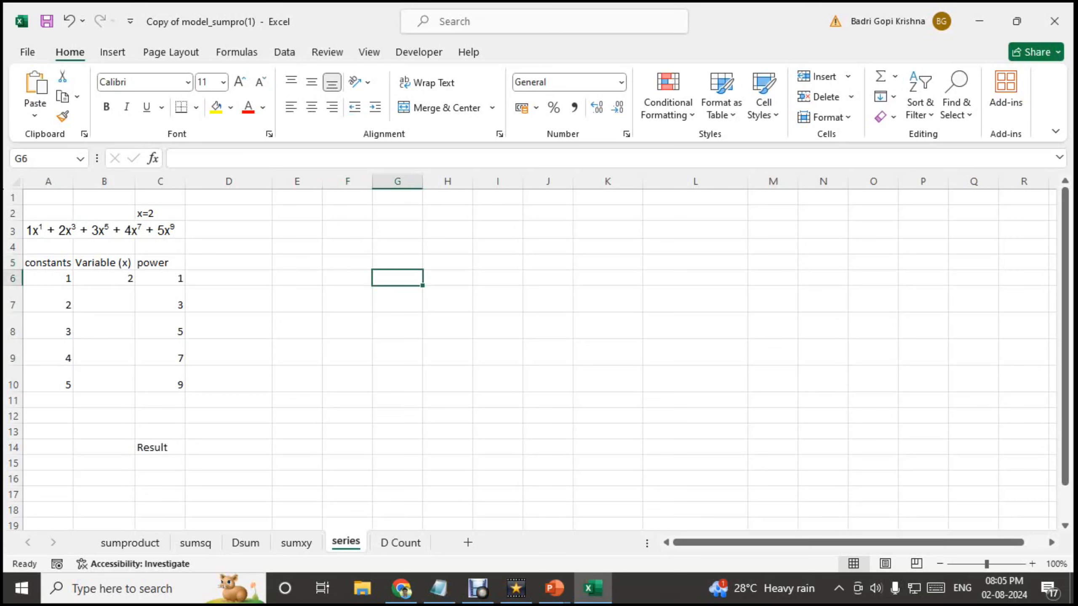
pyautogui.click(48, 278)
pyautogui.moveTo(49, 279); pyautogui.dragTo(49, 384)
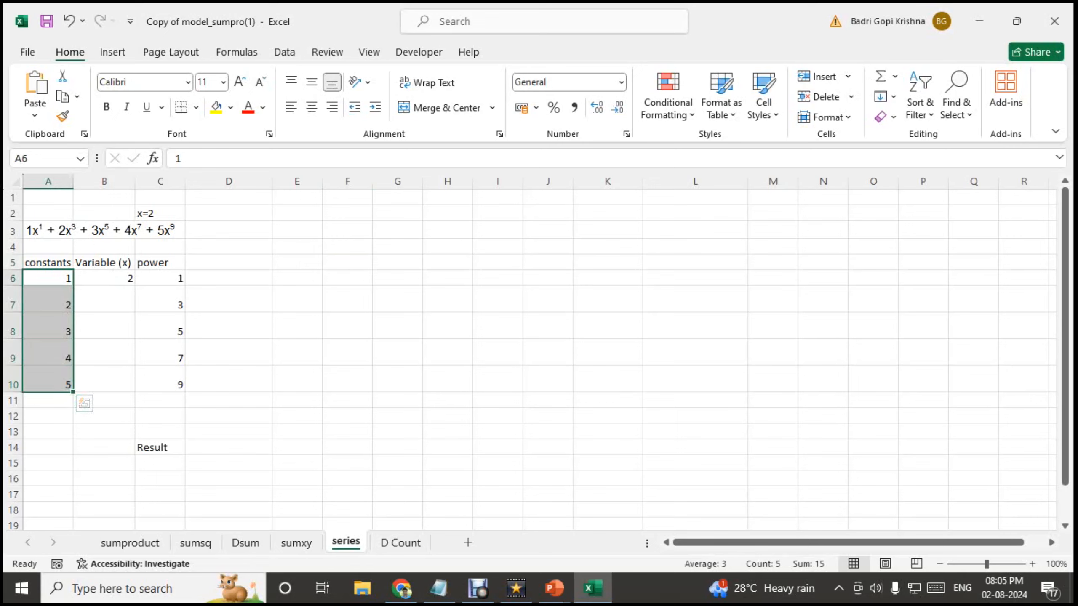
pyautogui.click(48, 230)
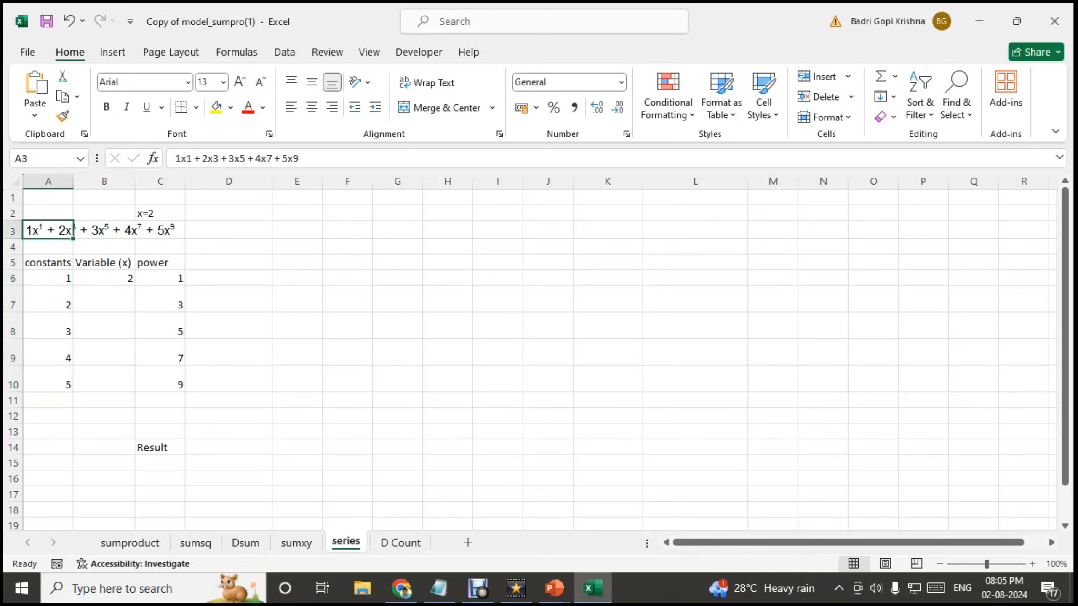
pyautogui.click(347, 247)
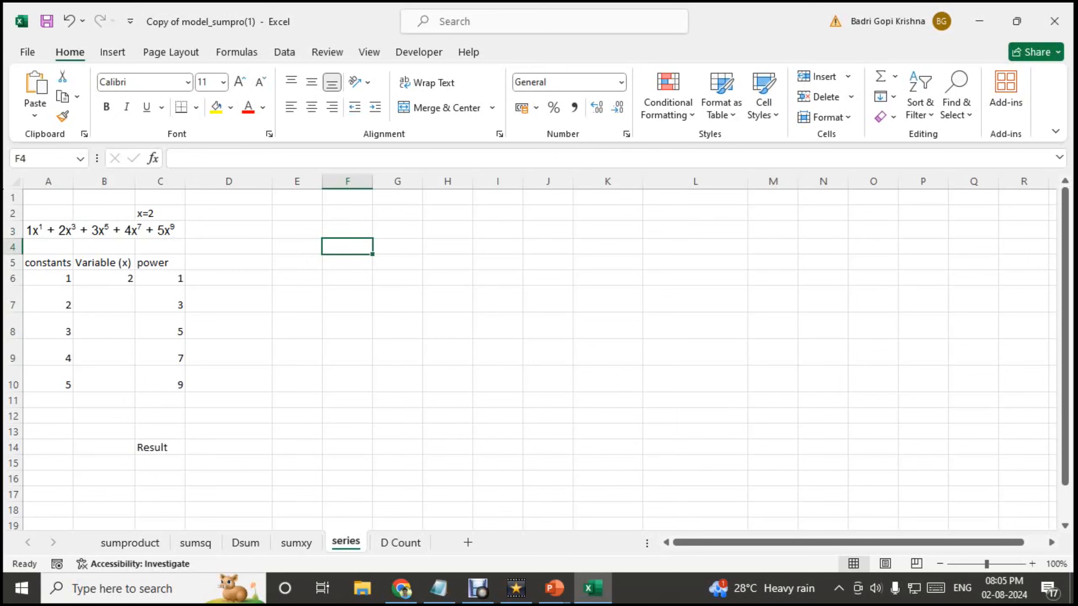
pyautogui.moveTo(48, 279); pyautogui.dragTo(48, 383)
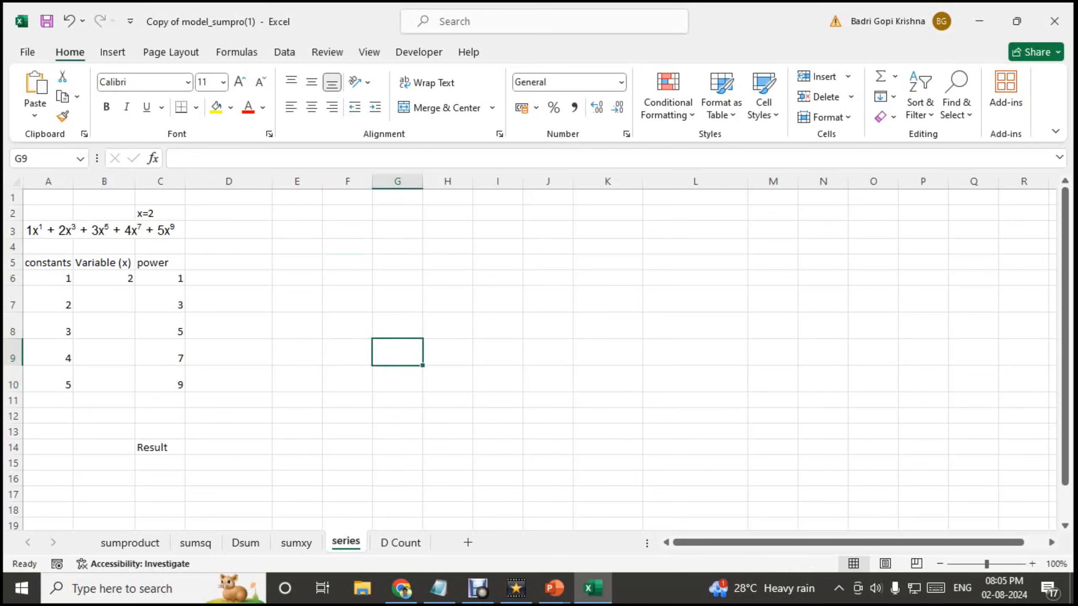
pyautogui.moveTo(57, 278); pyautogui.dragTo(62, 381)
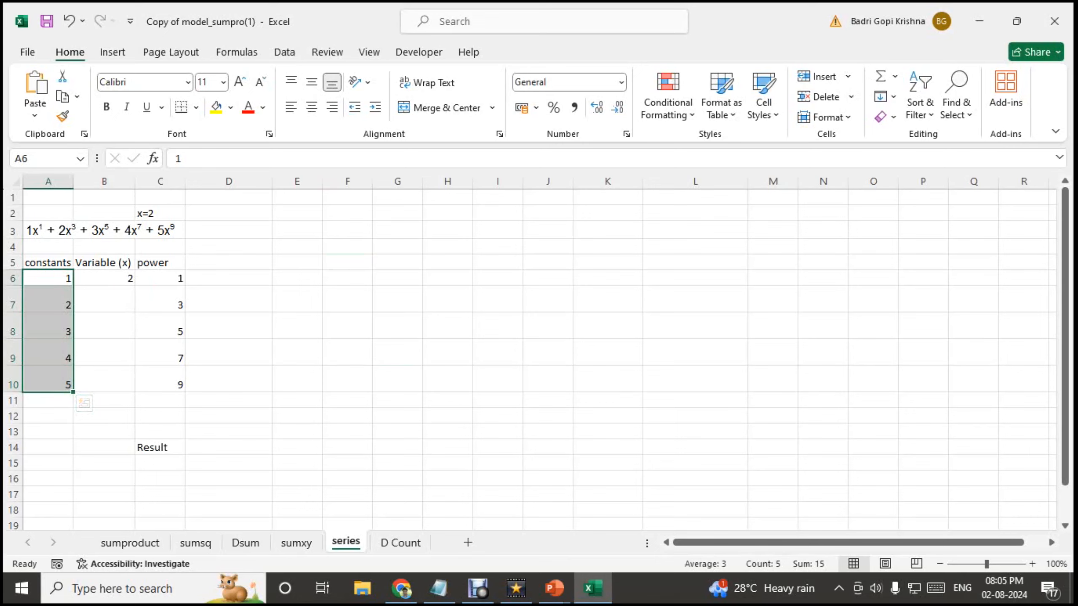
# Compare the x value in C2 with the variable in B6, and review the constants and the powers in C6:C10.
pyautogui.click(160, 213)
pyautogui.click(104, 279)
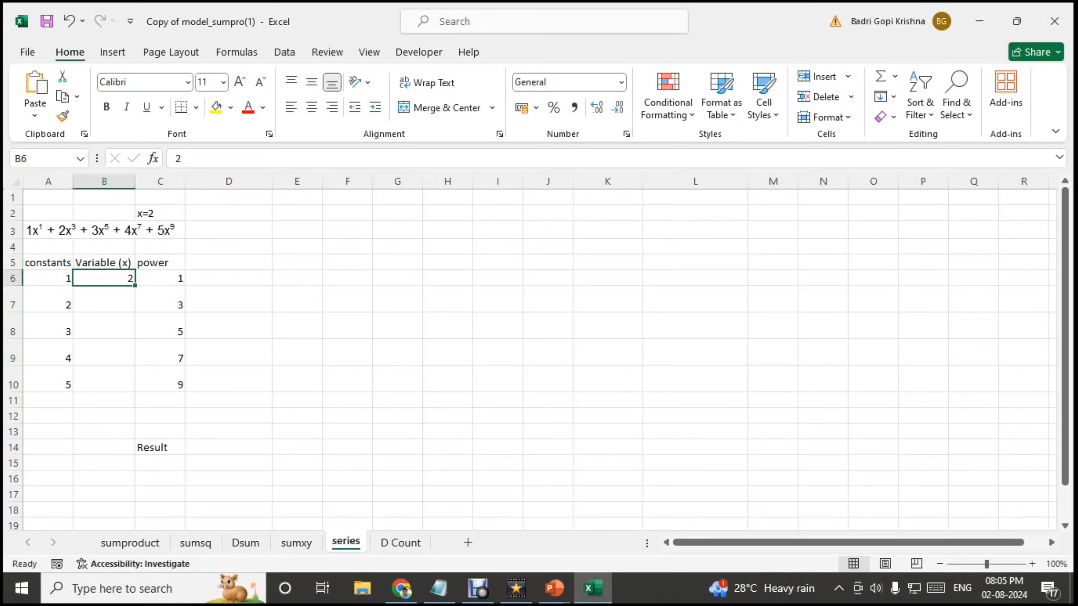
pyautogui.click(160, 214)
pyautogui.click(104, 278)
pyautogui.moveTo(48, 278); pyautogui.dragTo(48, 381)
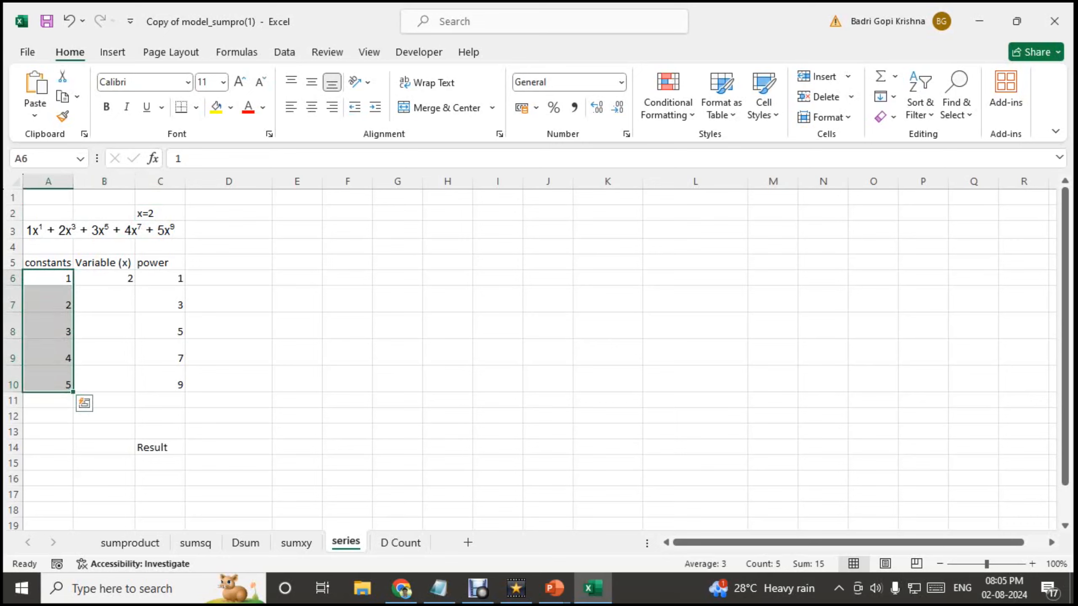
pyautogui.click(104, 279)
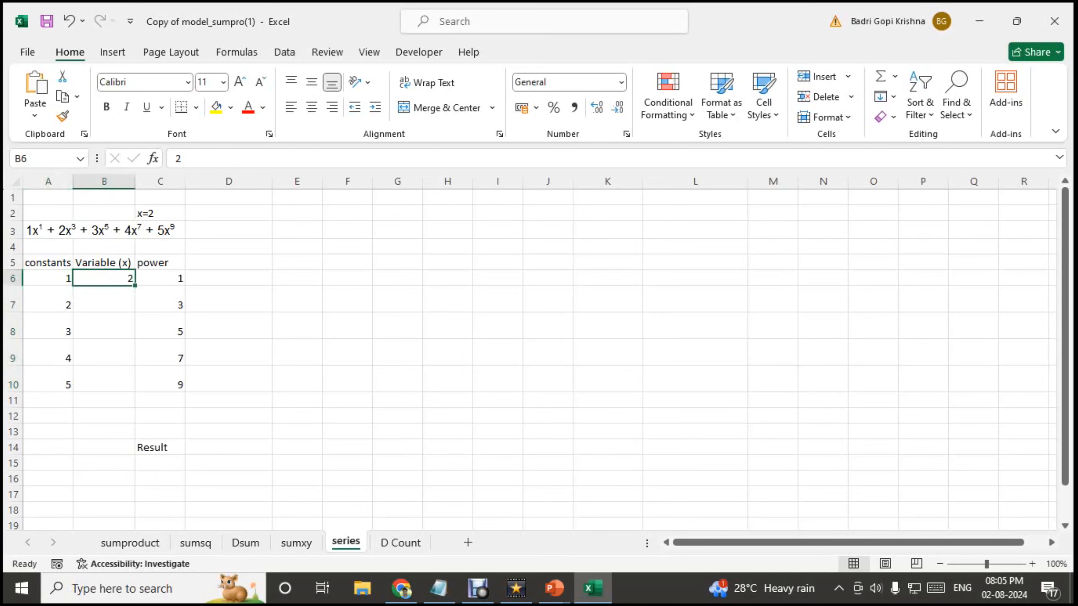
pyautogui.click(297, 279)
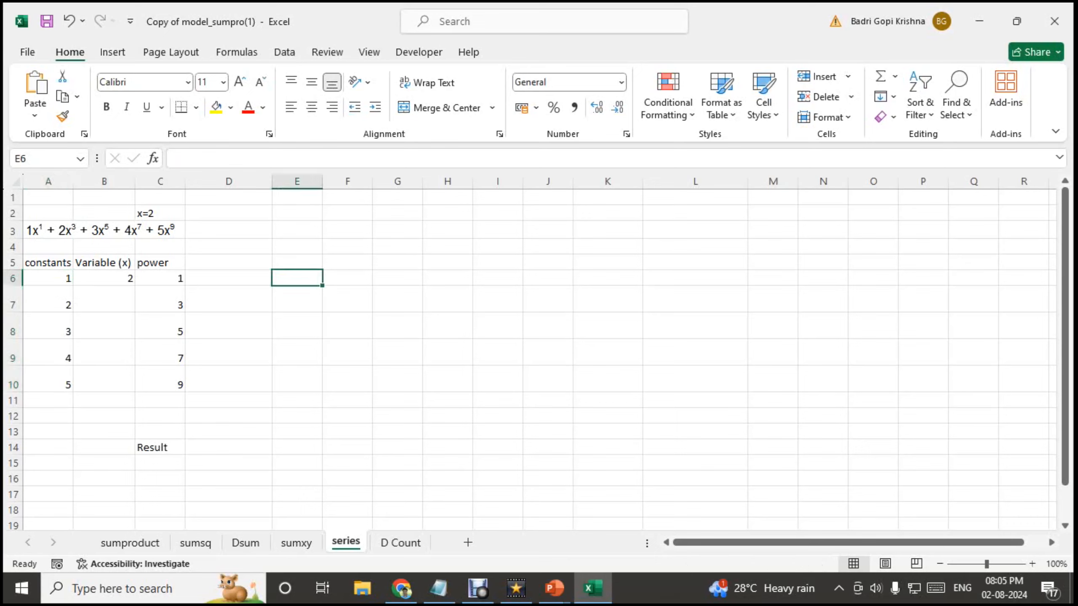
pyautogui.moveTo(161, 279); pyautogui.dragTo(160, 385)
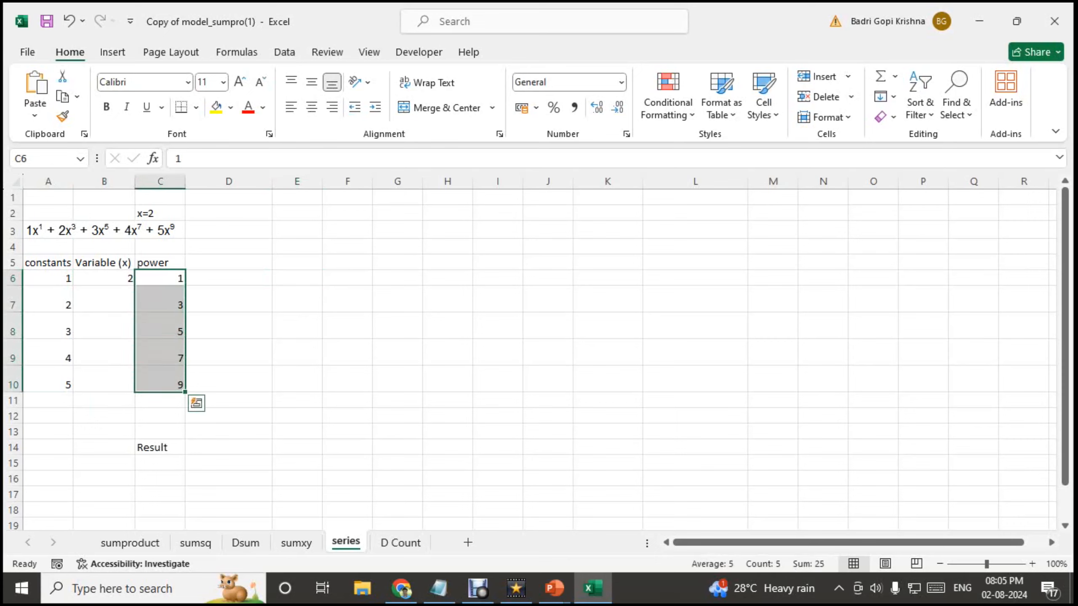
pyautogui.click(297, 352)
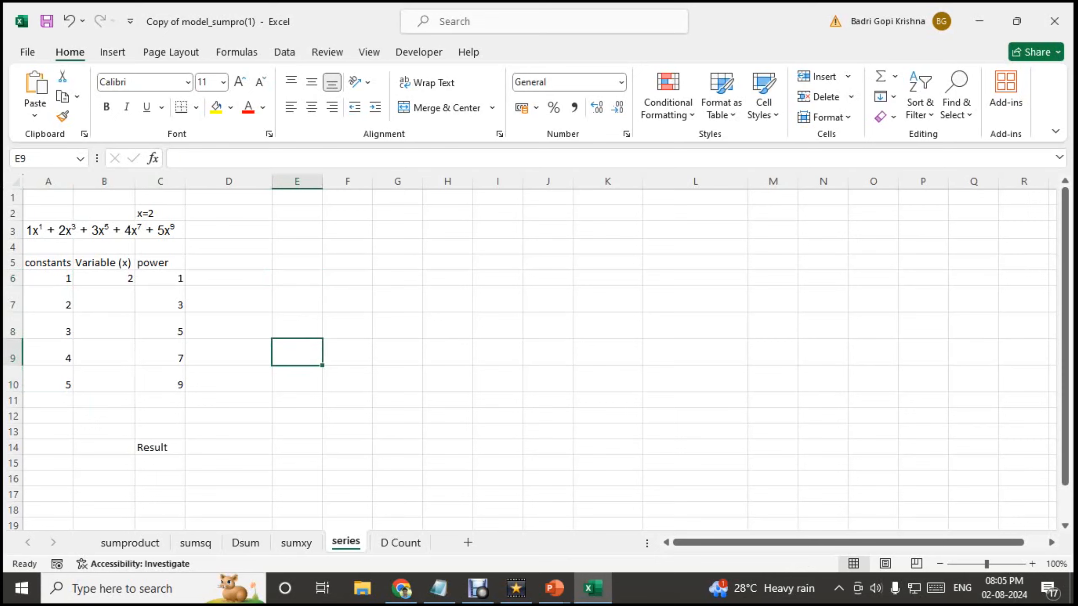
pyautogui.click(160, 279)
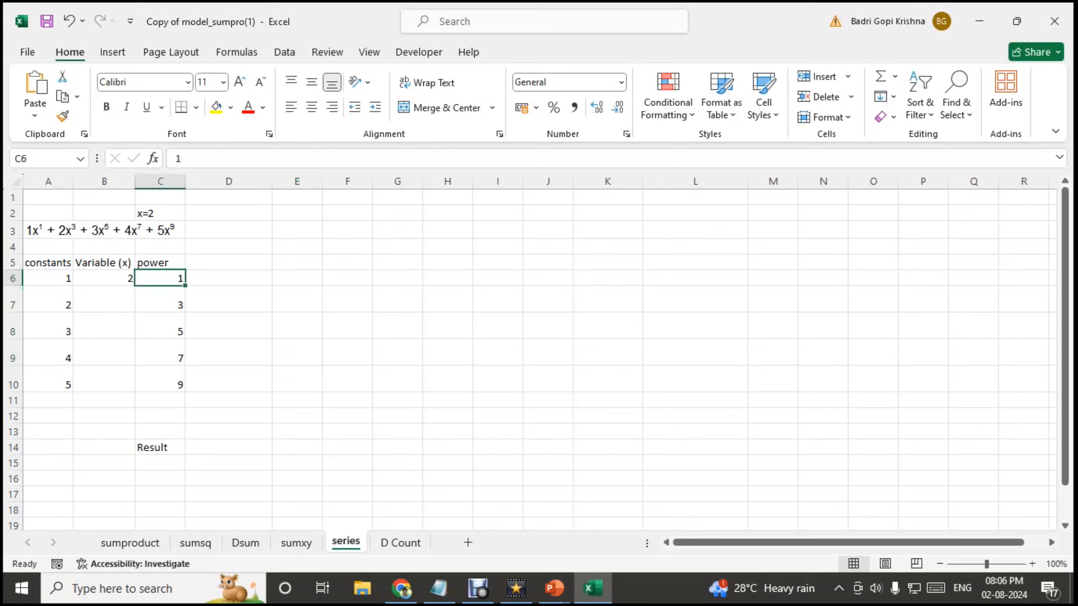
# Review the powers in C7:C10 one by one, and compare the first two powers in C6 and C7.
pyautogui.click(160, 299)
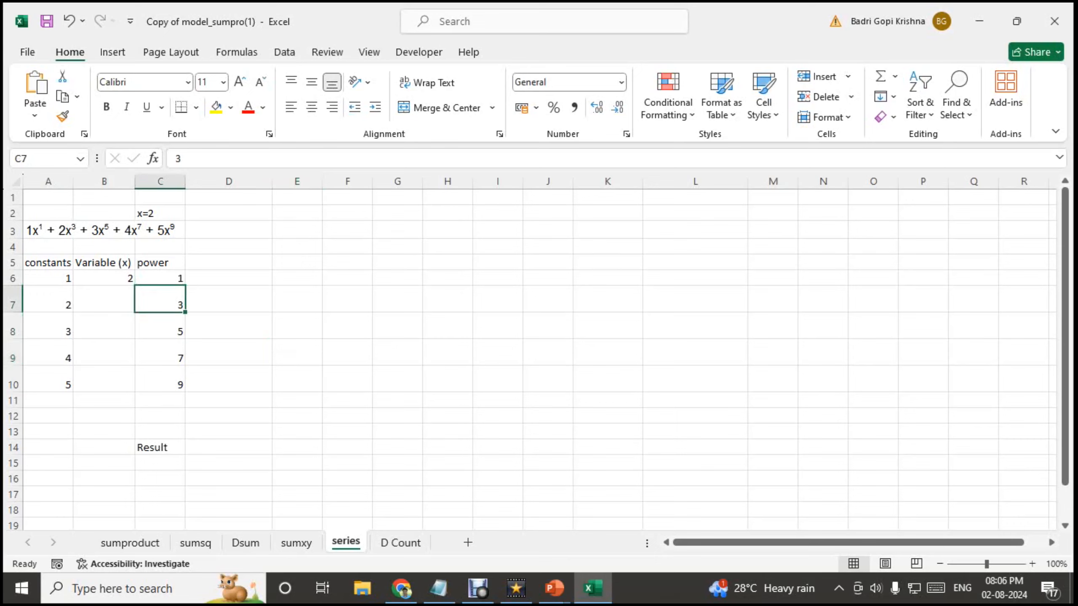
pyautogui.click(160, 326)
pyautogui.click(160, 352)
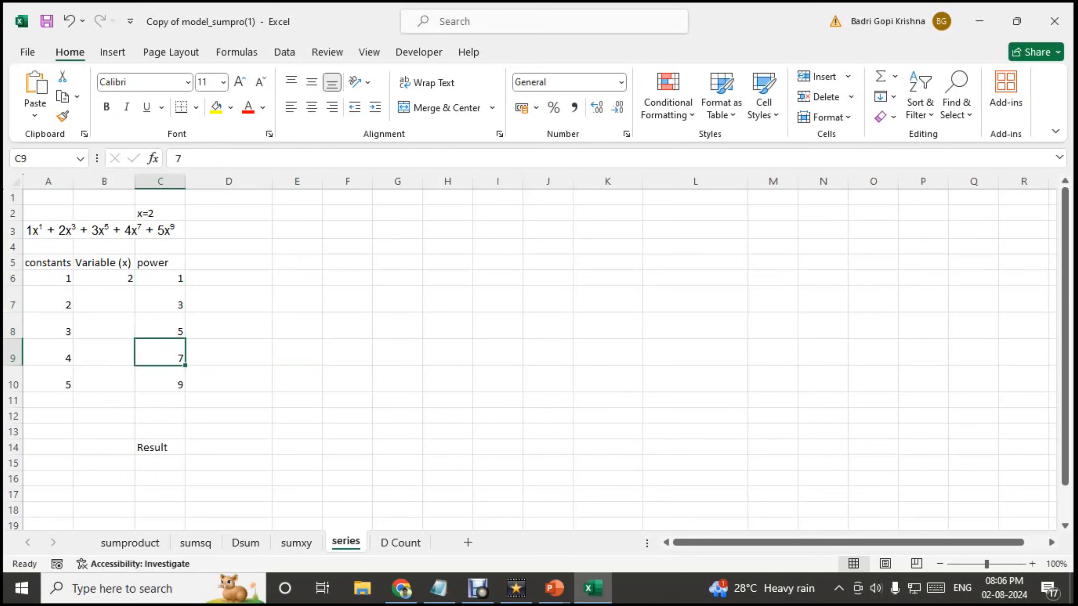
pyautogui.click(160, 379)
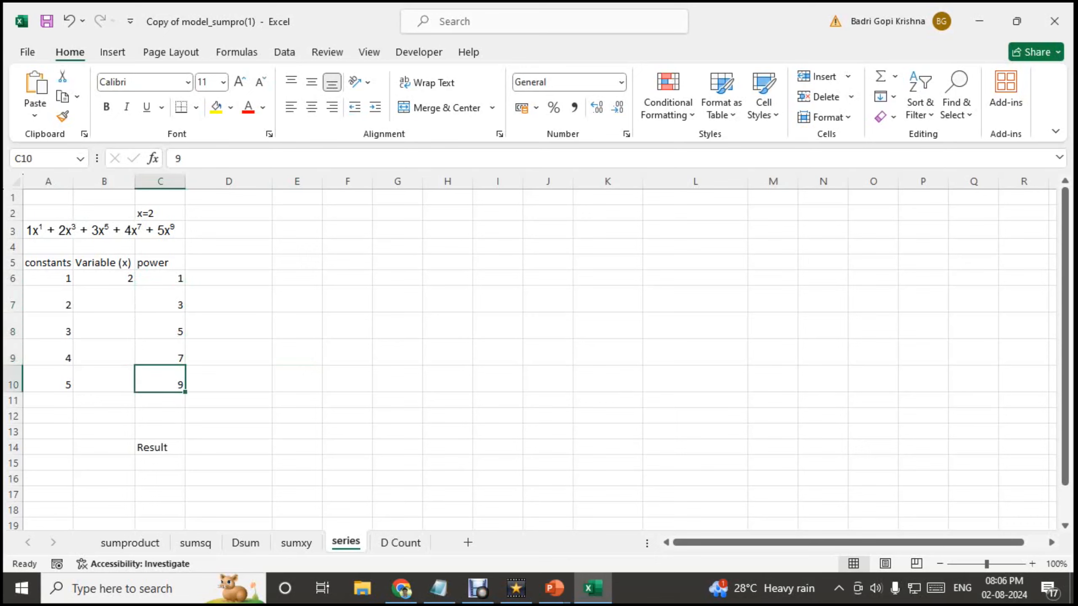
pyautogui.moveTo(160, 278); pyautogui.dragTo(160, 380)
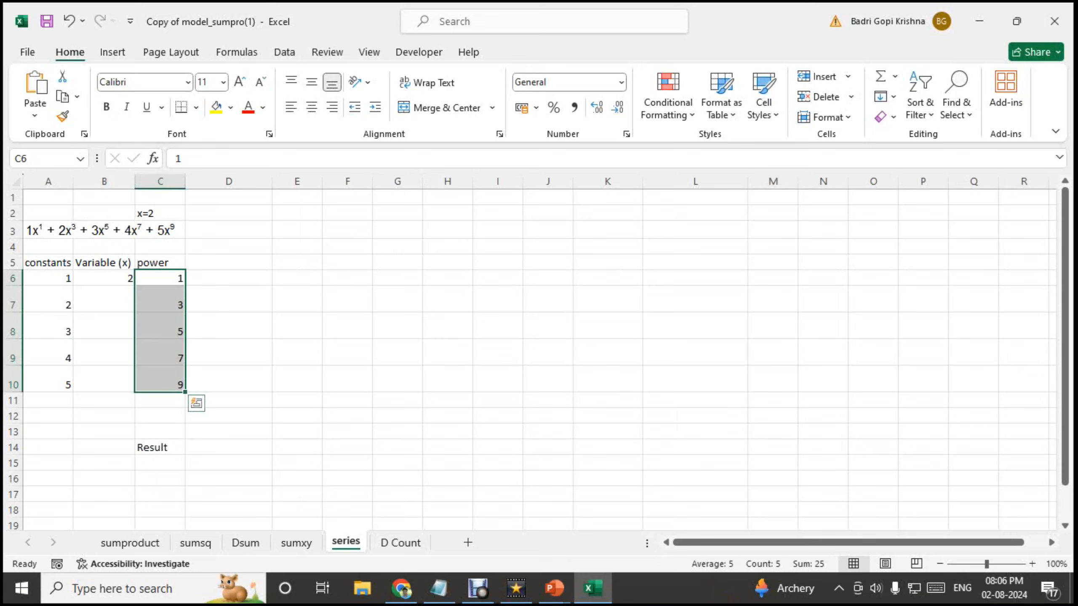
pyautogui.click(229, 325)
pyautogui.click(160, 278)
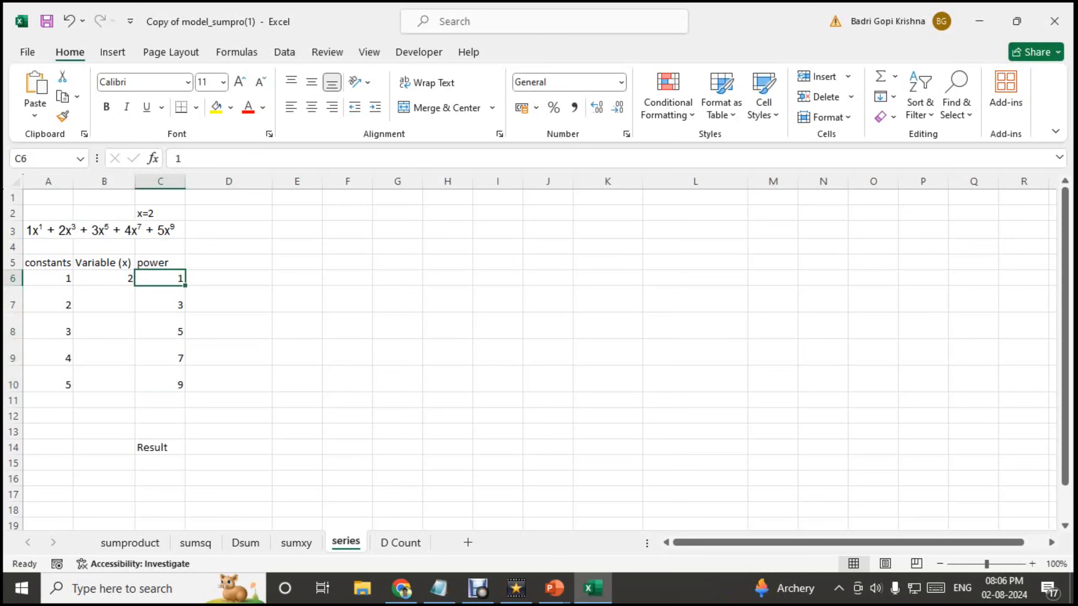
pyautogui.hotkey('shift', 'Down')
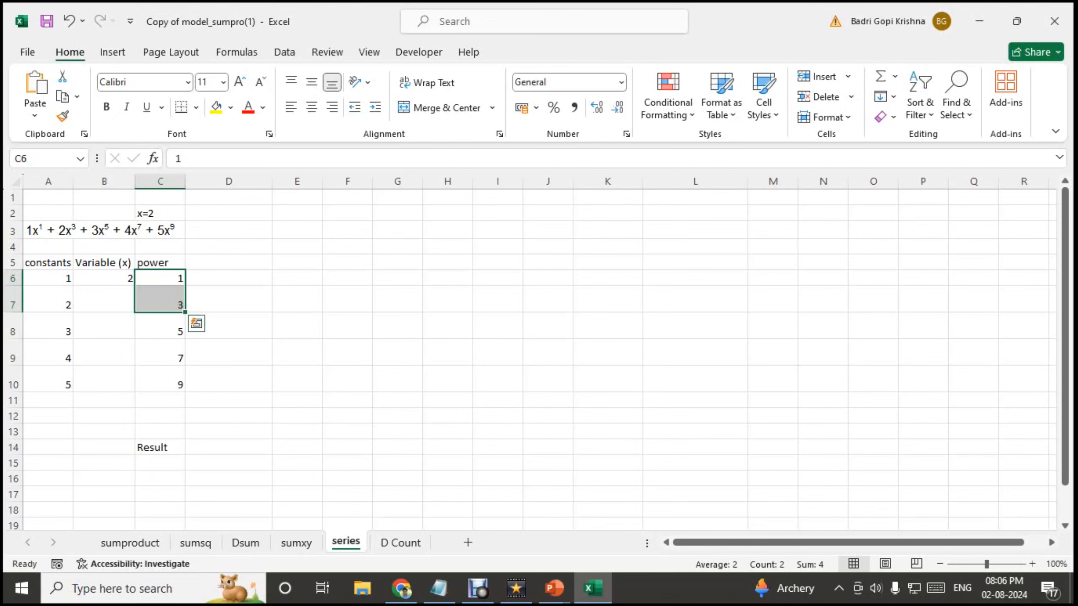
# Calculate the difference between the first two powers in D6 with =C7-C6.
pyautogui.click(229, 278)
pyautogui.write('=')
pyautogui.press('Down')
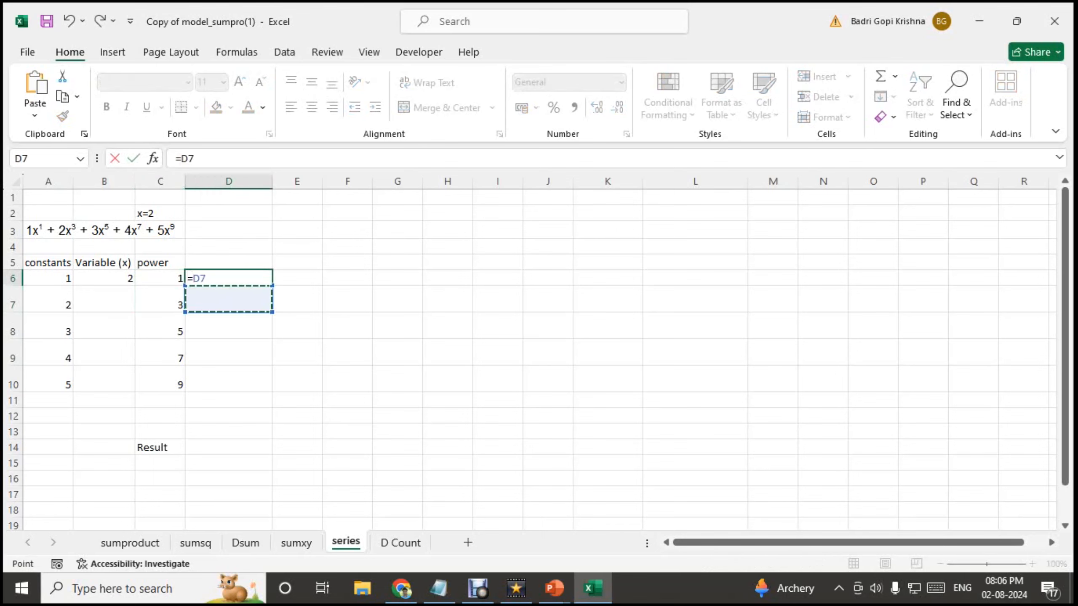
pyautogui.press('Left')
pyautogui.write('-')
pyautogui.press('Up')
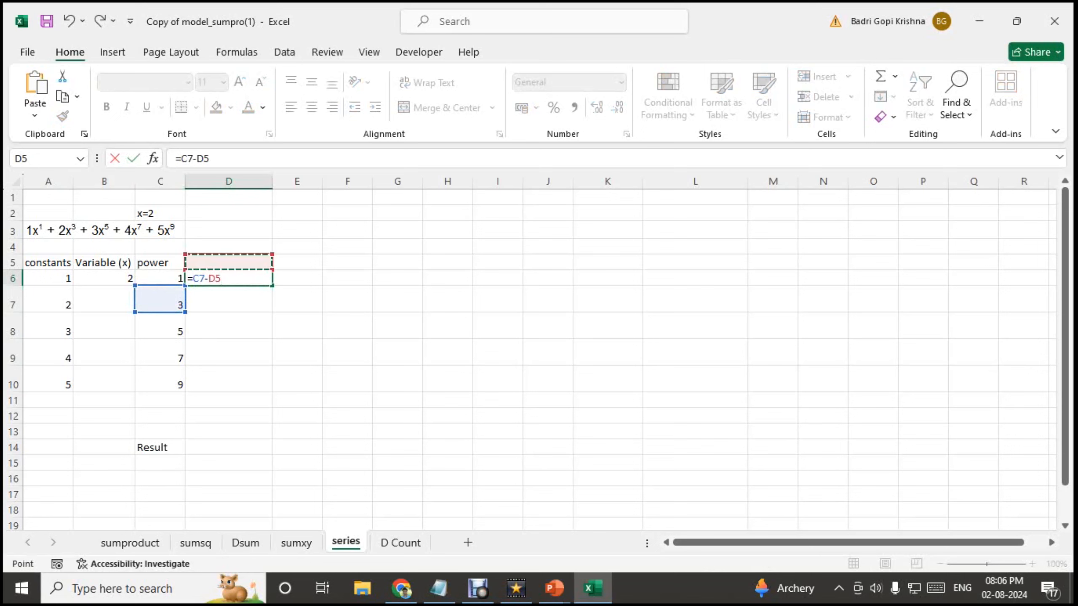
pyautogui.press('Left')
pyautogui.press('Down')
pyautogui.press('Return')
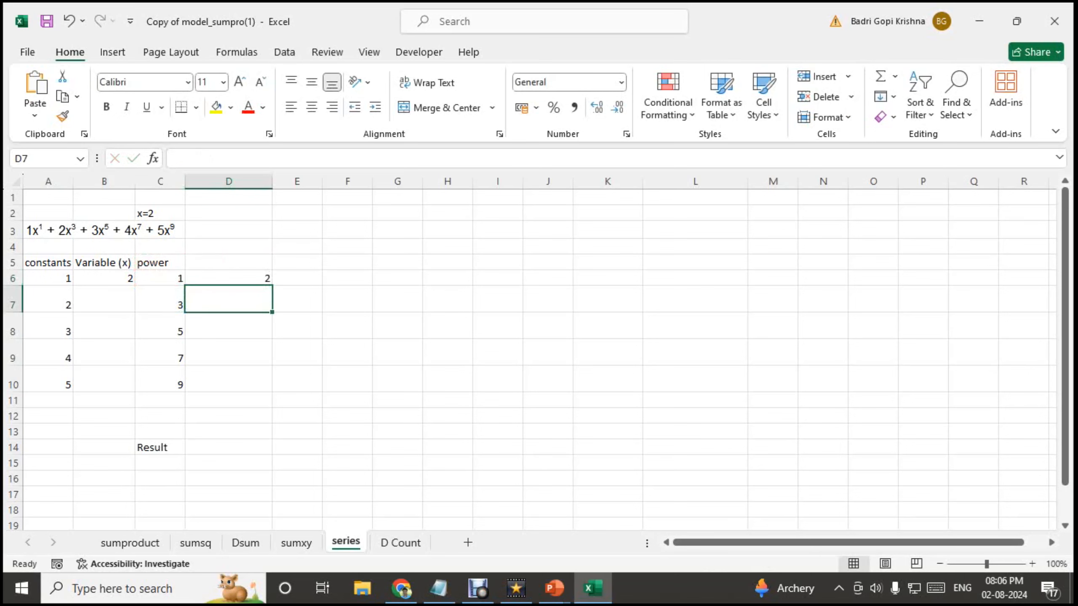
# Copy the difference formula from D6 down through D10 and inspect the formula in D10.
pyautogui.click(229, 279)
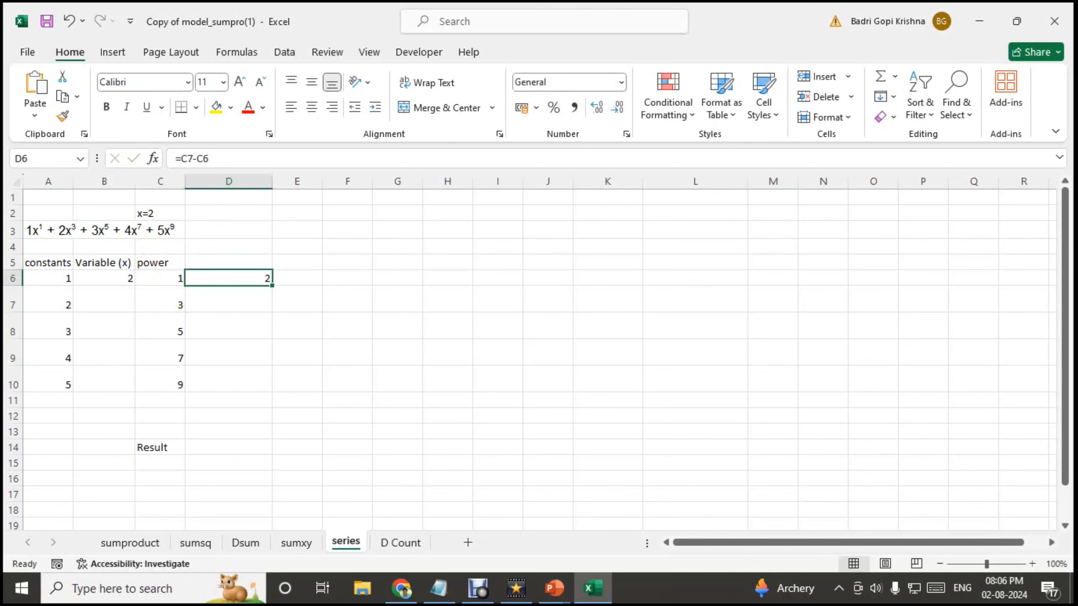
pyautogui.moveTo(272, 286); pyautogui.dragTo(272, 388)
pyautogui.click(229, 379)
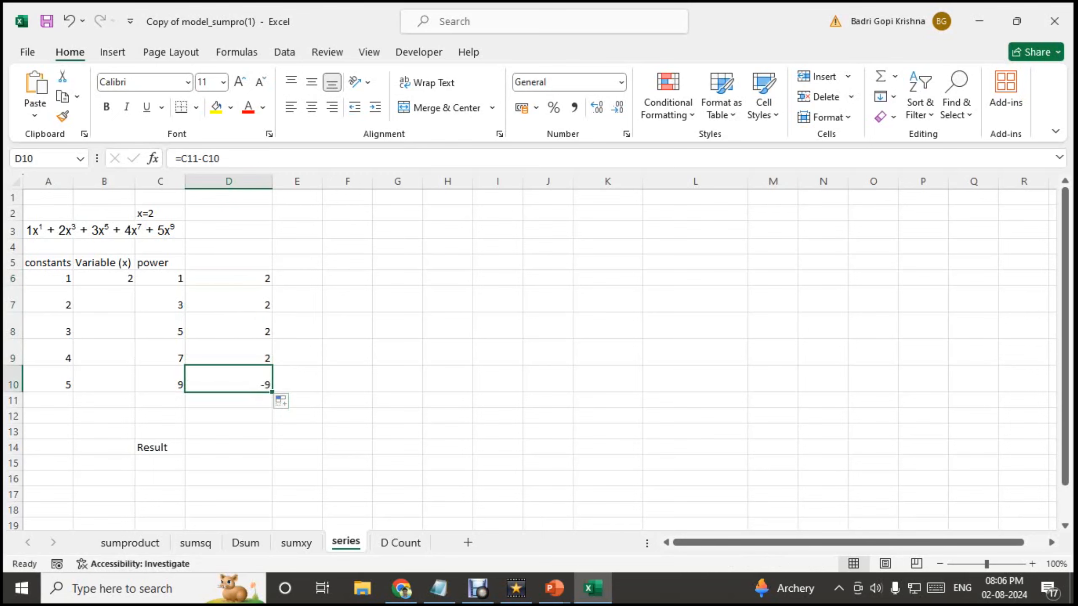
# Clear the difference formula in D10 and the remaining ones in D6:D9.
pyautogui.press('Delete')
pyautogui.press('Left')
pyautogui.press('Up')
pyautogui.press('Right')
pyautogui.press('Right')
pyautogui.press('Left')
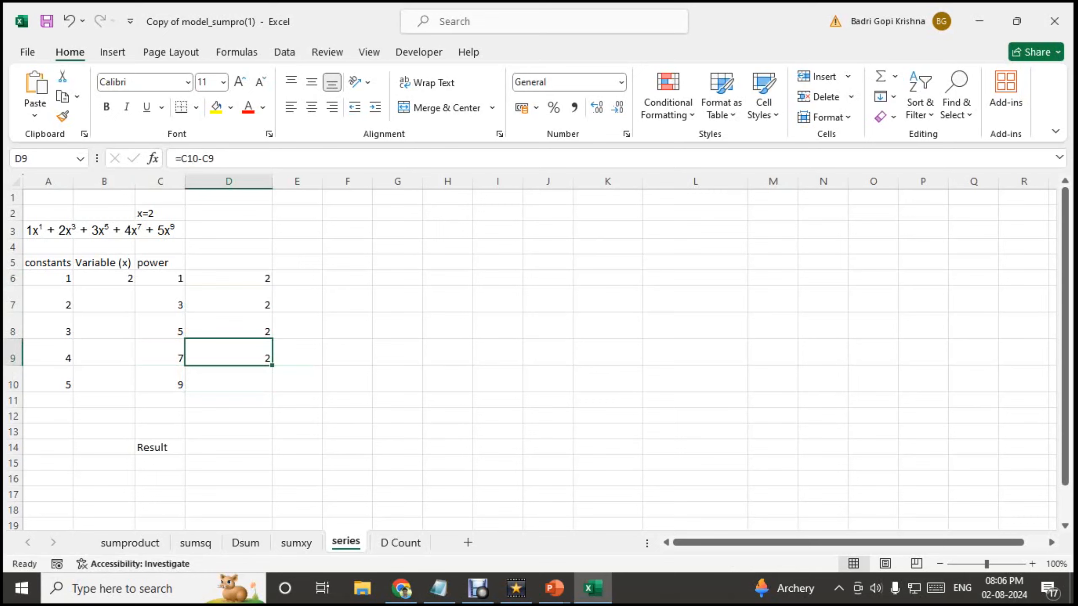
pyautogui.hotkey('shift', 'Up')
pyautogui.hotkey('shift', 'Up')
pyautogui.hotkey('shift', 'Up')
pyautogui.press('Delete')
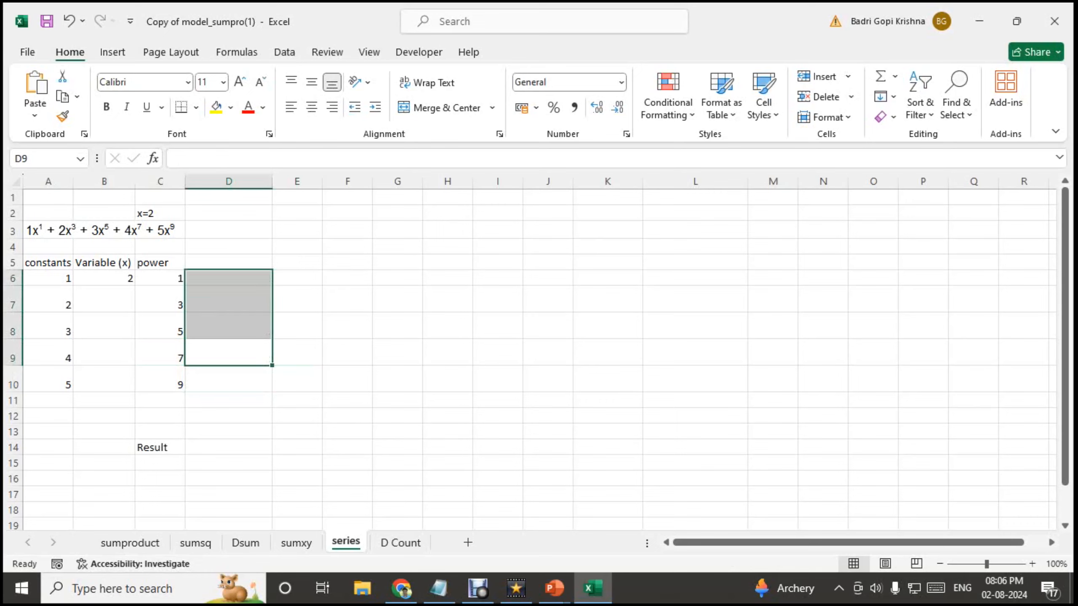
# Step through the powers in C6:C10 to compare the increment between successive values.
pyautogui.press('Left')
pyautogui.press('Up')
pyautogui.press('Up')
pyautogui.press('Up')
pyautogui.press('Down')
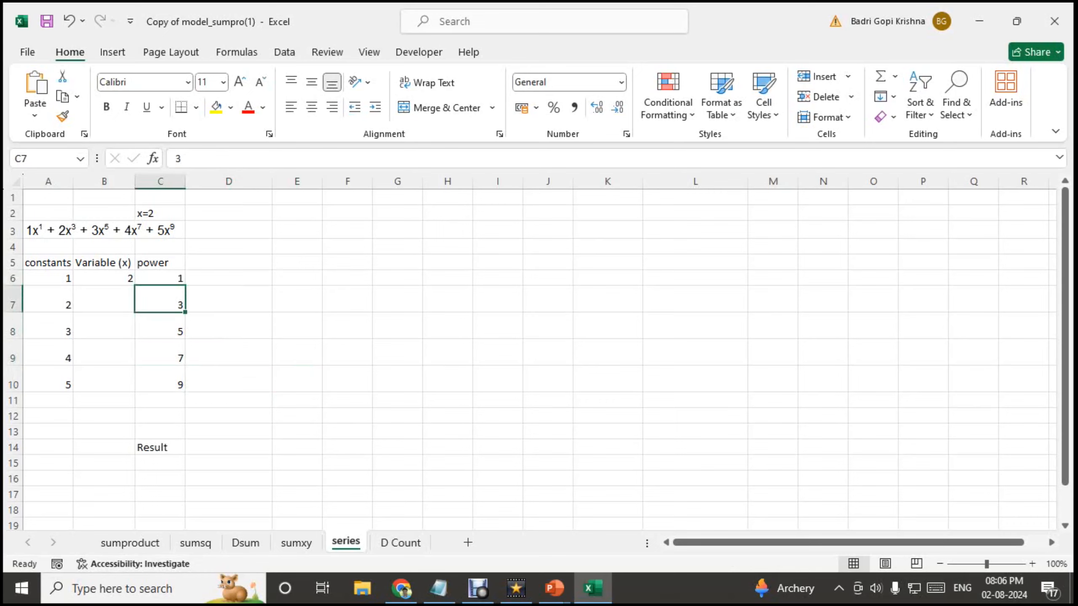
pyautogui.press('Down')
pyautogui.press('Up')
pyautogui.press('Down')
pyautogui.press('Down')
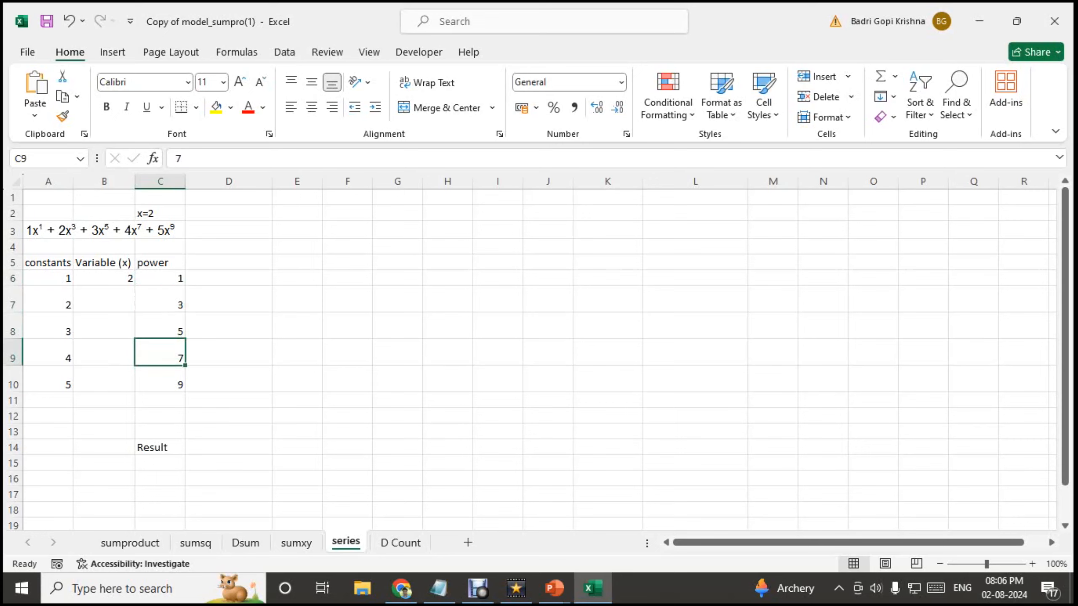
pyautogui.press('Up')
pyautogui.press('Down')
pyautogui.press('Down')
pyautogui.press('Up')
pyautogui.press('Up')
pyautogui.press('Up')
pyautogui.press('Up')
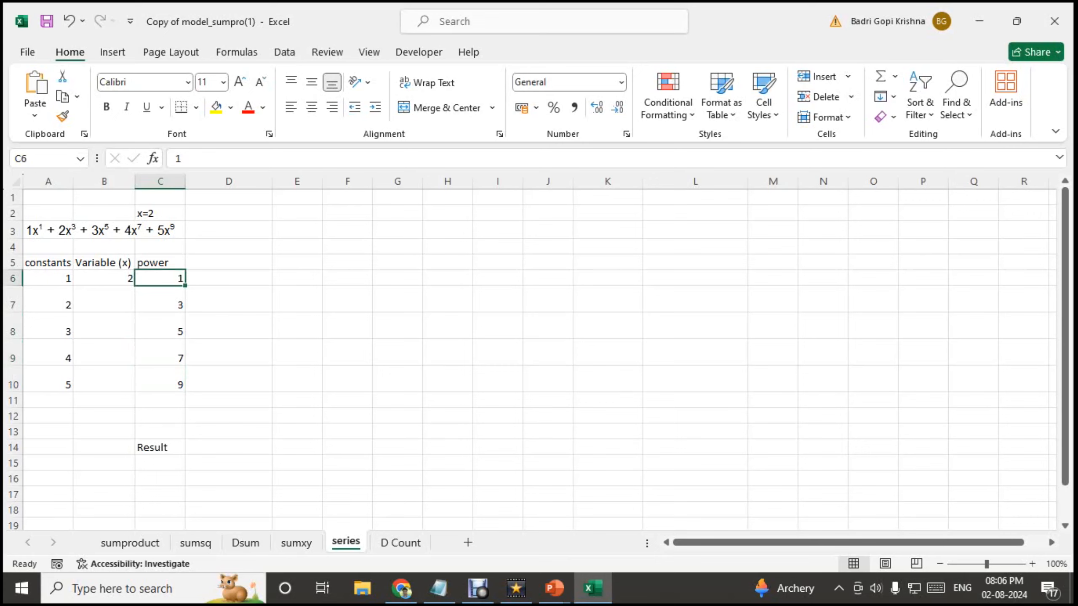
# Start a SERIESSUM formula in D14 with B6 as x and C6 as the initial power.
pyautogui.press('Up')
pyautogui.press('Right')
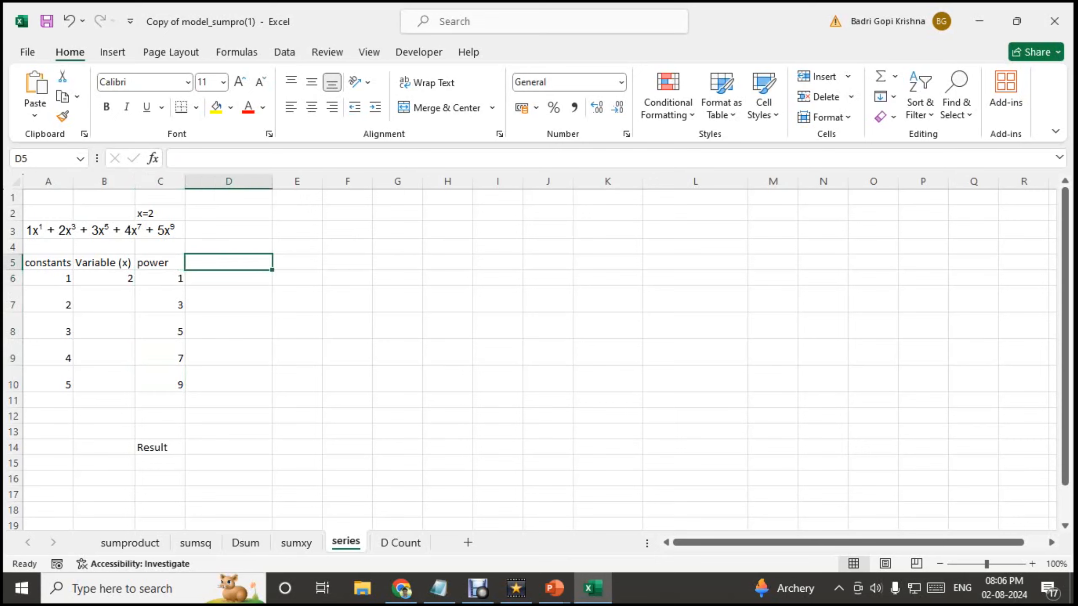
pyautogui.press('Down')
pyautogui.press('Down')
pyautogui.press('Down')
pyautogui.press('Down')
pyautogui.press('Down')
pyautogui.press('Down')
pyautogui.press('Down')
pyautogui.press('Down')
pyautogui.press('Down')
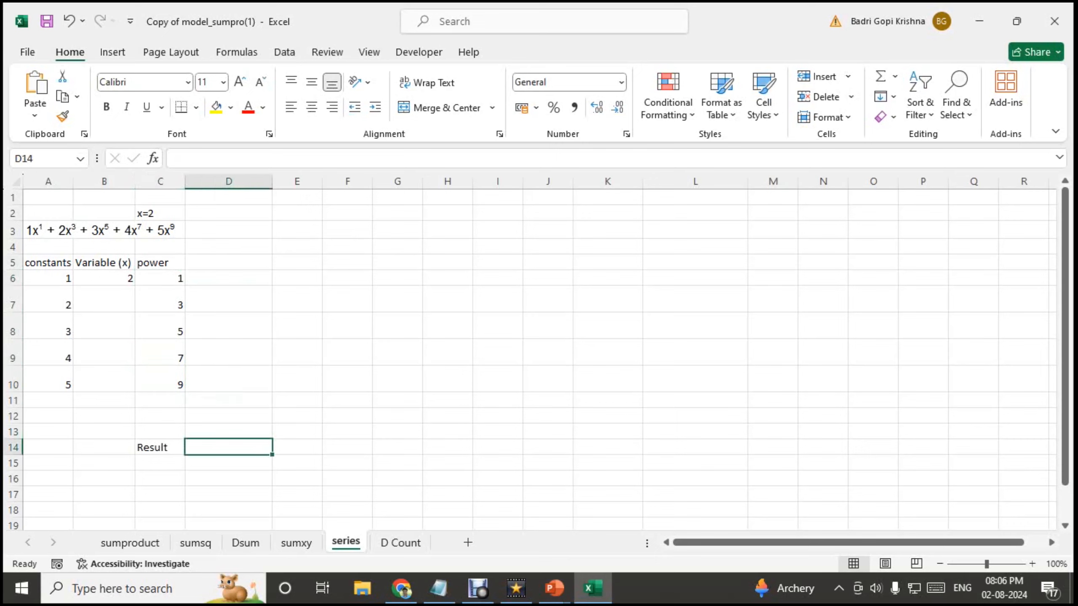
pyautogui.write('=ser')
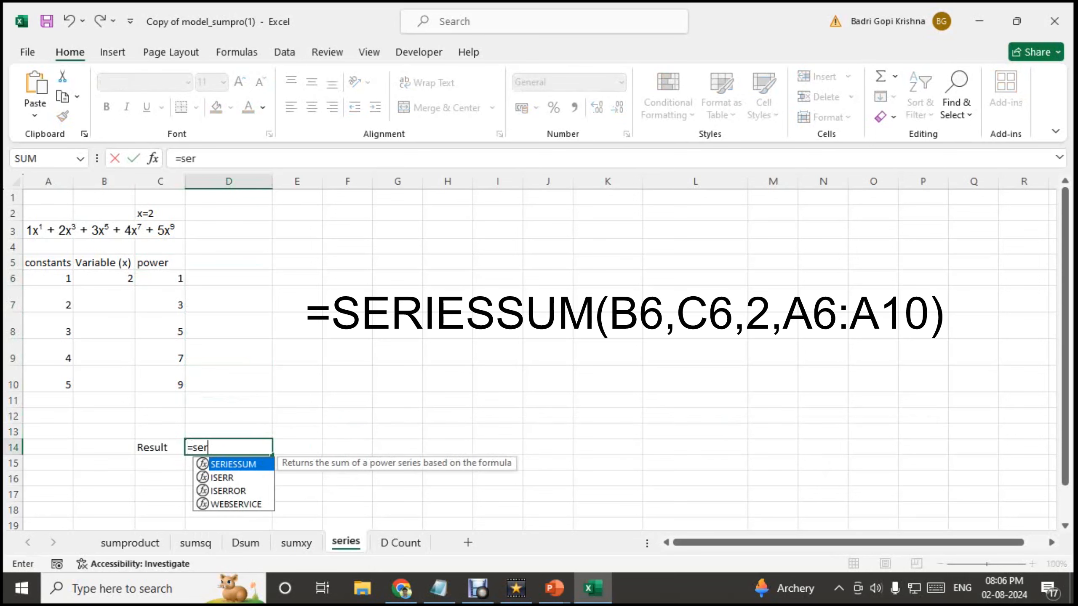
pyautogui.press('Tab')
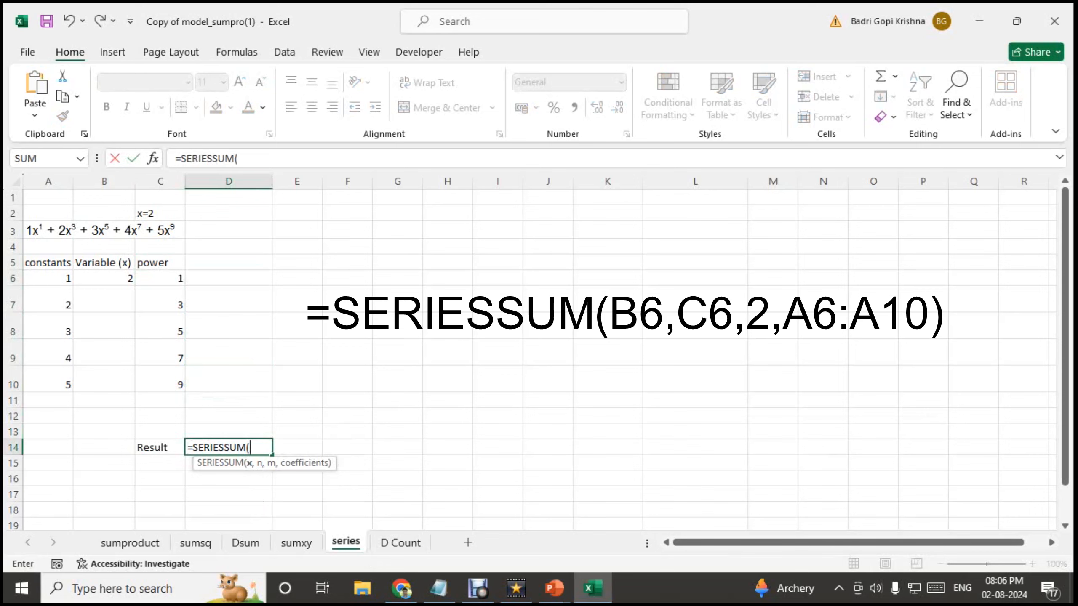
pyautogui.write('(')
pyautogui.click(104, 279)
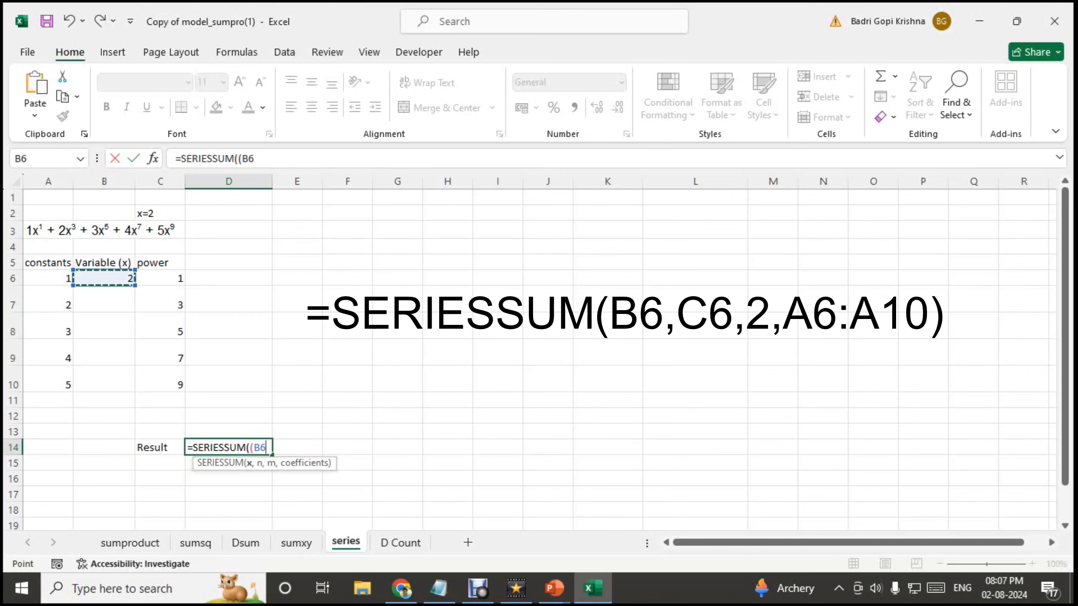
pyautogui.write(',')
pyautogui.click(160, 279)
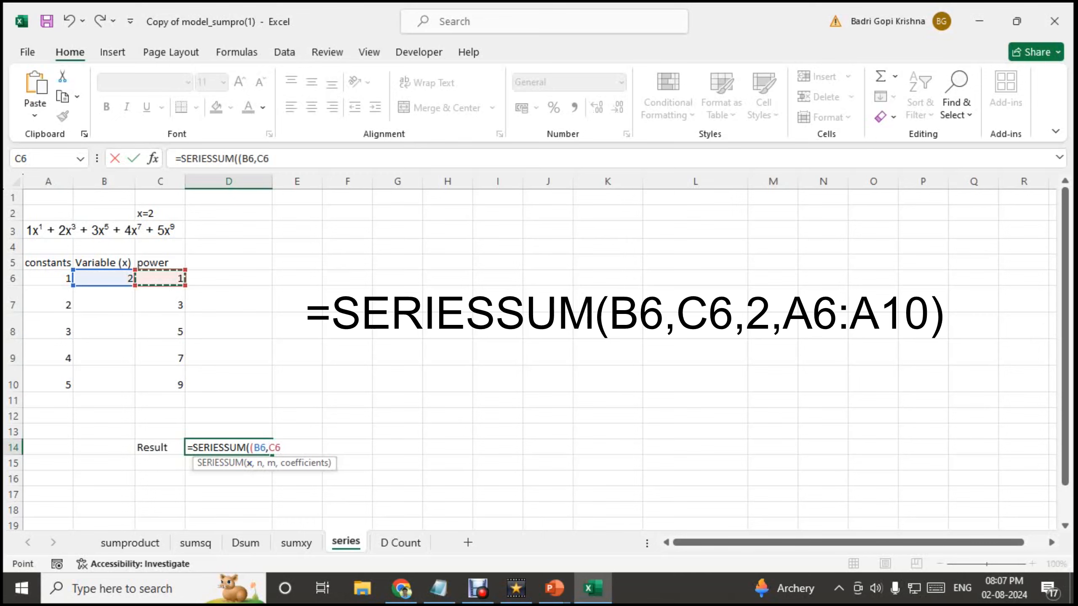
# Add 2 as the power increment and A6:A10 as the coefficients of the SERIESSUM formula.
pyautogui.write(',')
pyautogui.write('2,')
pyautogui.moveTo(49, 278); pyautogui.dragTo(49, 385)
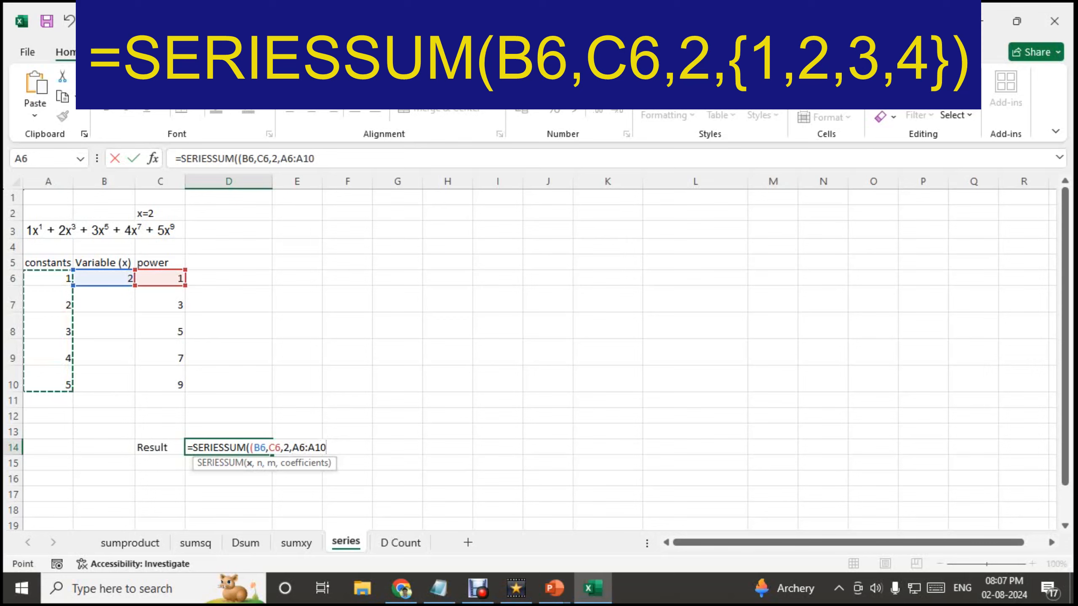
# Replace the A6:A10 coefficients in the formula with the array constant {1,2,3,4,5}.
pyautogui.press('BackSpace')
pyautogui.press('BackSpace')
pyautogui.press('BackSpace')
pyautogui.press('BackSpace')
pyautogui.press('BackSpace')
pyautogui.press('BackSpace')
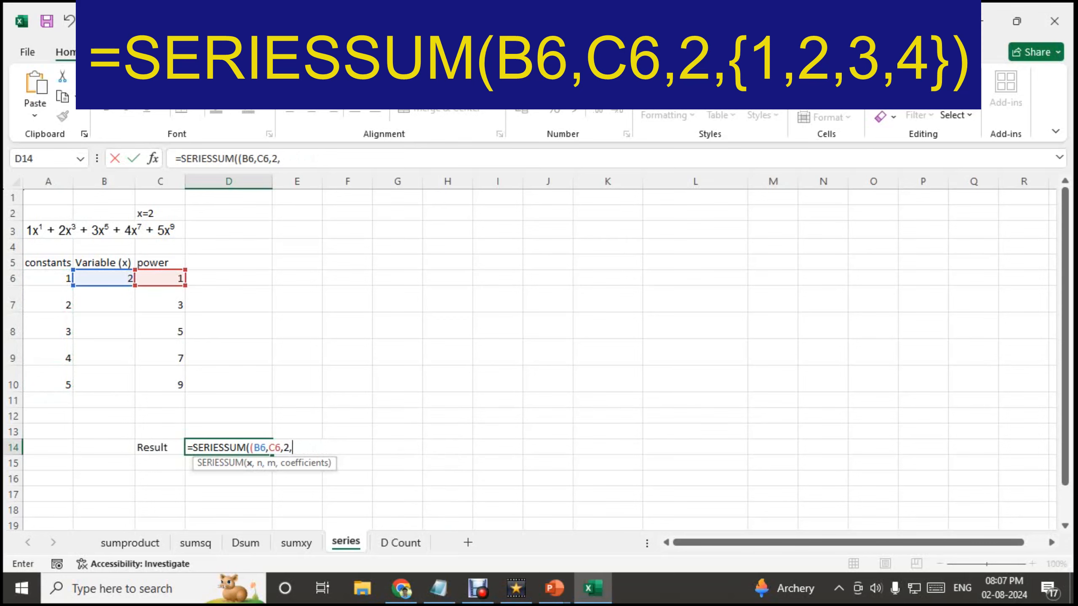
pyautogui.write('{1}')
pyautogui.press('Left')
pyautogui.write(',2,3,4,5')
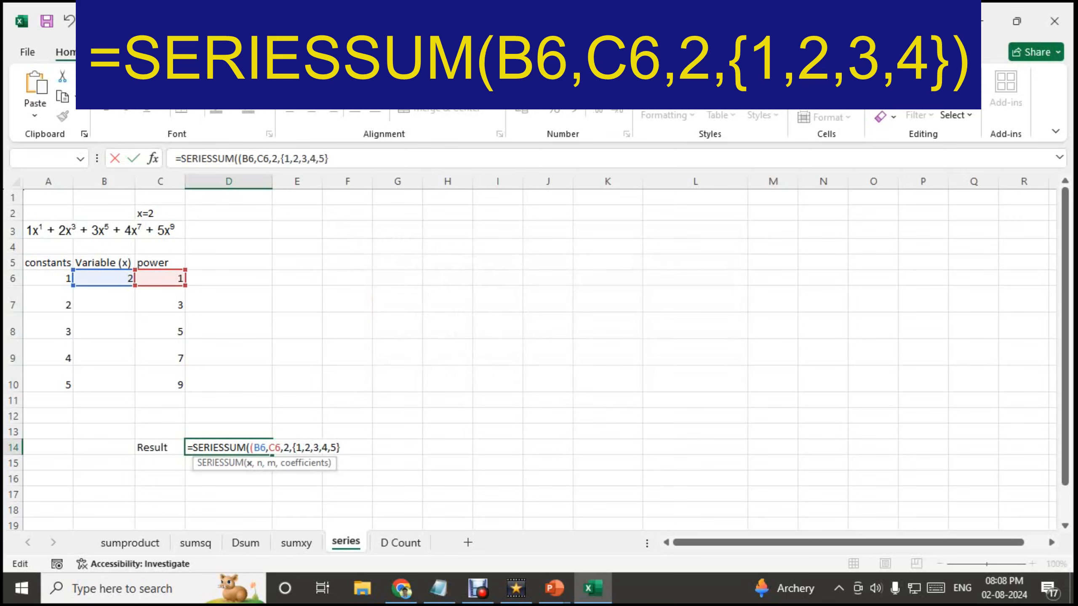
# Replace the coefficient array with the range A6:A10 and enter the D14 formula as =SERIESSUM(B6,C6,2,A6:A10).
pyautogui.press('Delete')
pyautogui.press('BackSpace')
pyautogui.press('BackSpace')
pyautogui.press('BackSpace')
pyautogui.press('BackSpace')
pyautogui.press('BackSpace')
pyautogui.press('BackSpace')
pyautogui.press('BackSpace')
pyautogui.press('BackSpace')
pyautogui.press('BackSpace')
pyautogui.press('BackSpace')
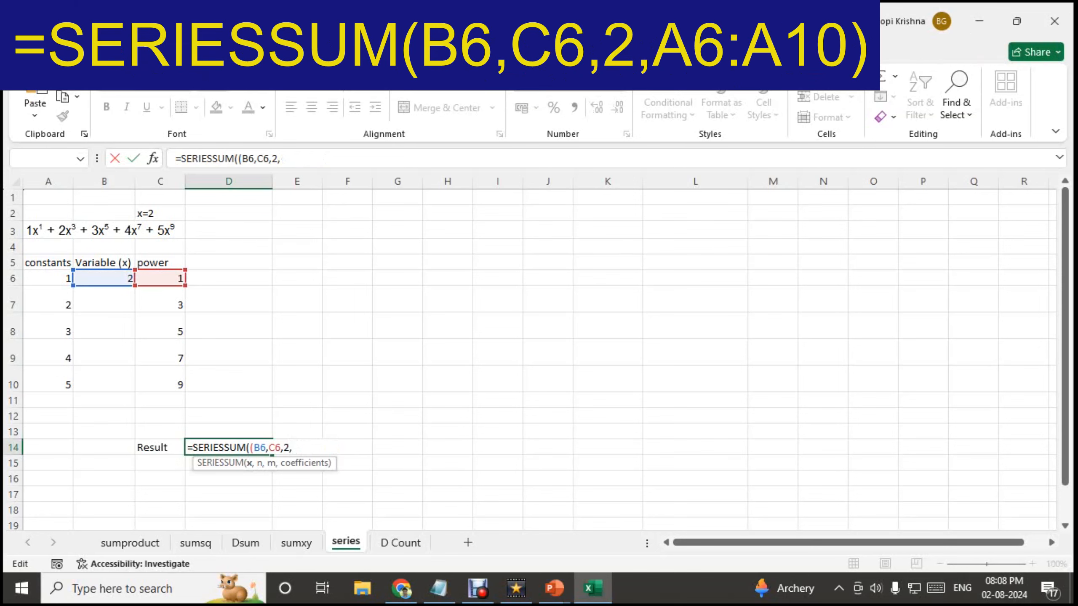
pyautogui.moveTo(48, 278); pyautogui.dragTo(64, 384)
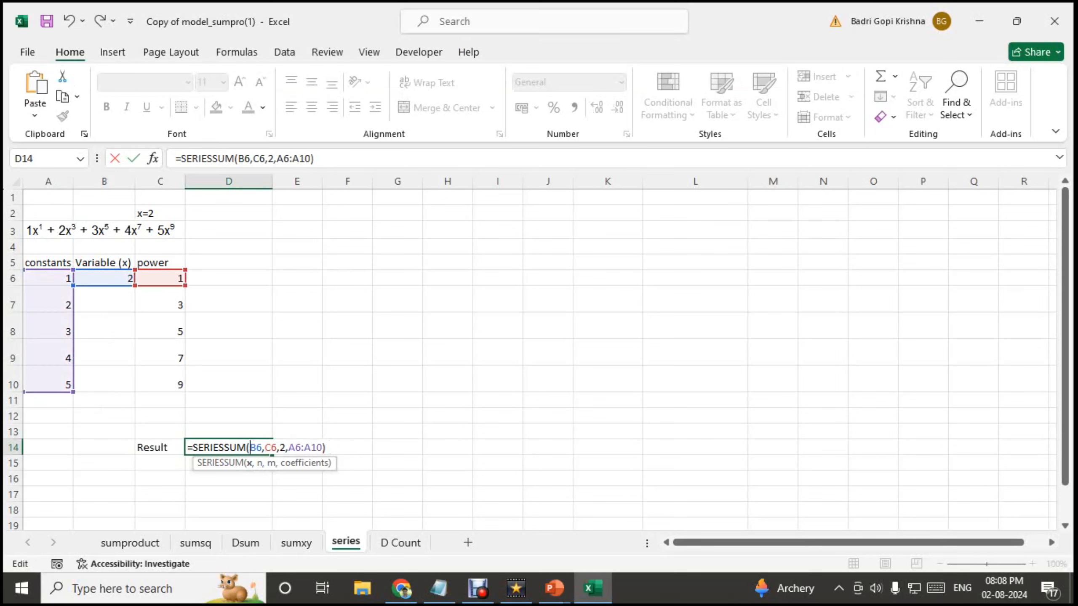
pyautogui.press('Return')
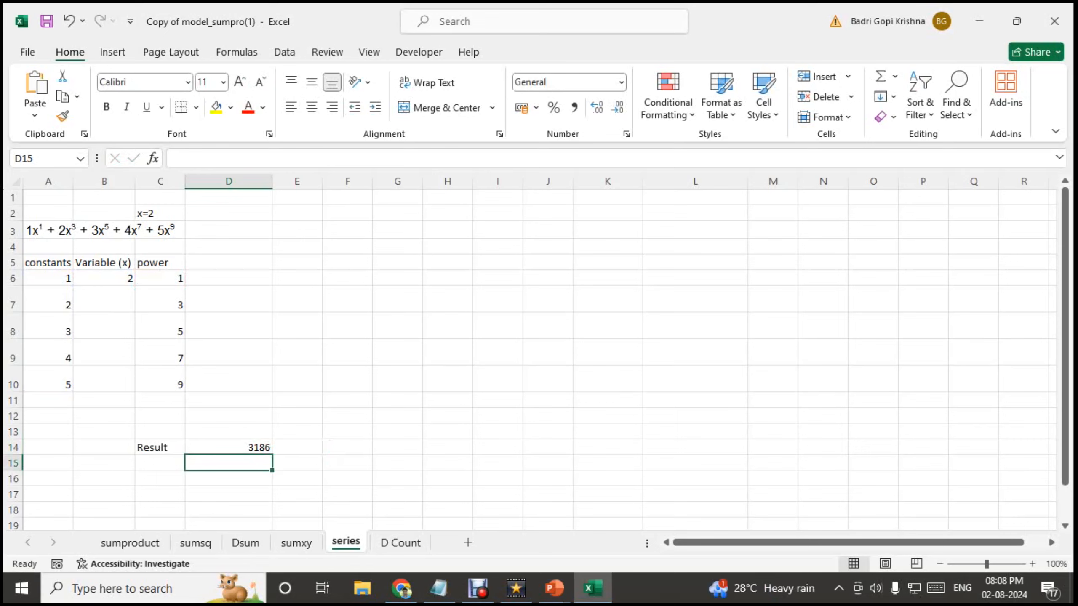